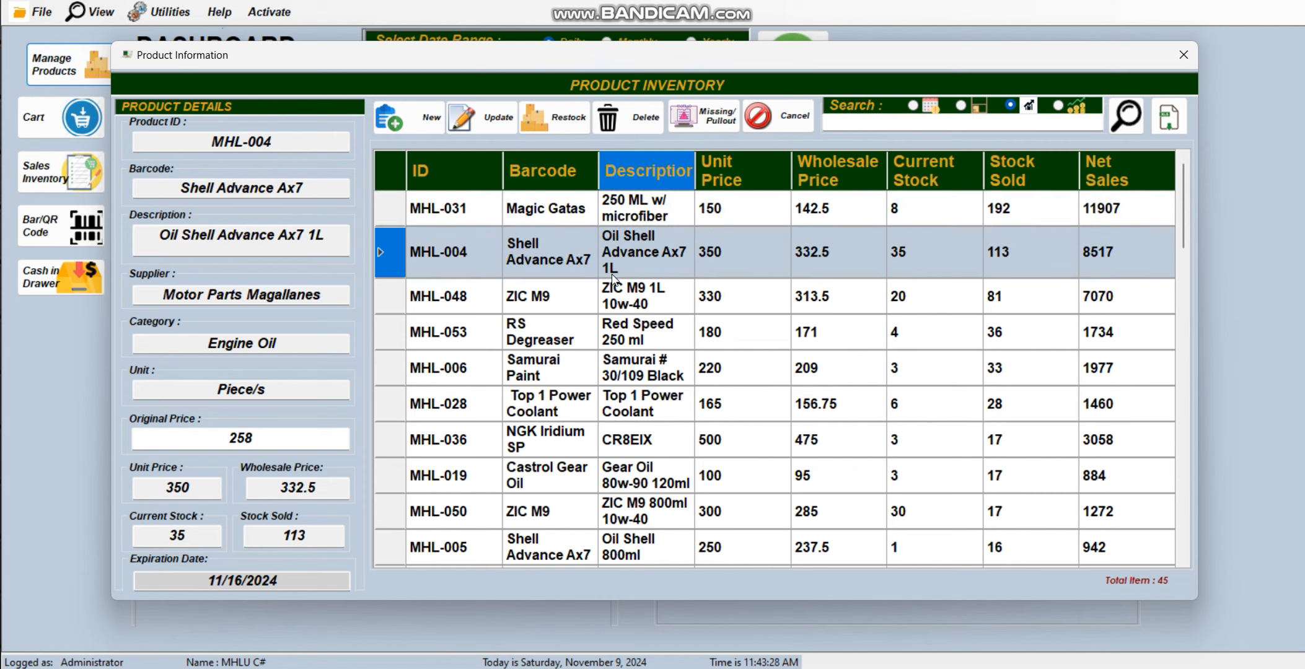
Step: Start a new inventory product with barcode test123 and description "test 123"
click(613, 298)
click(617, 403)
click(414, 119)
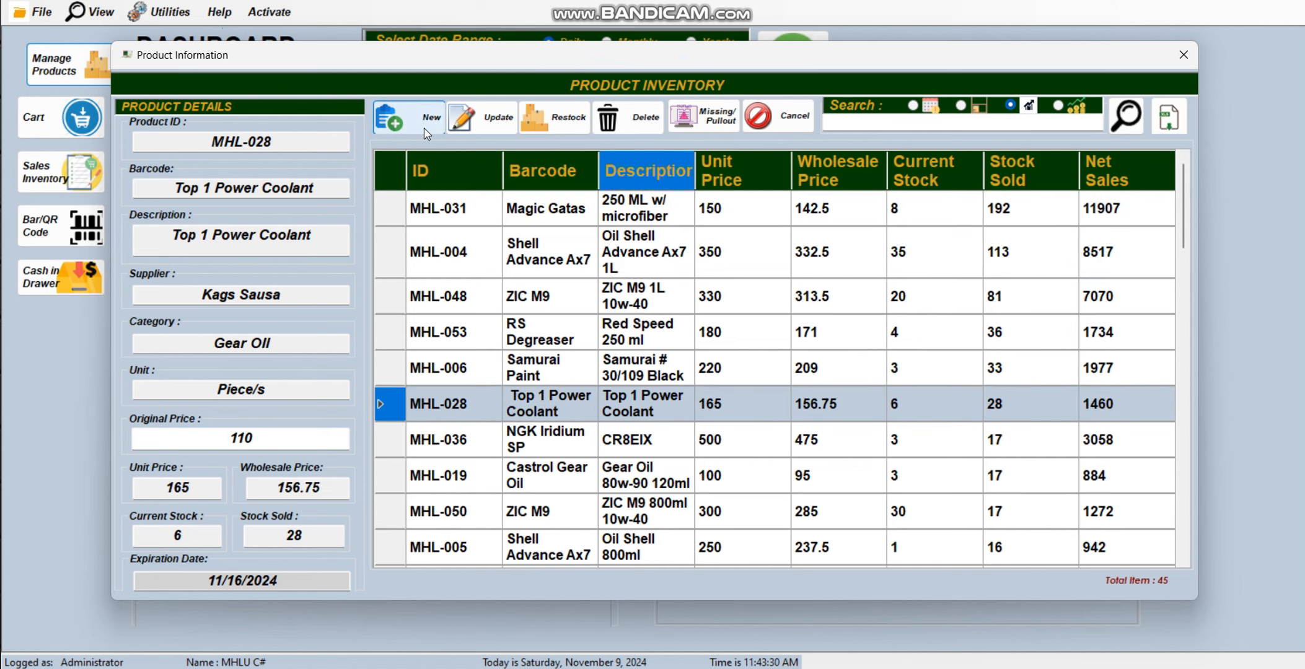
text(tes)
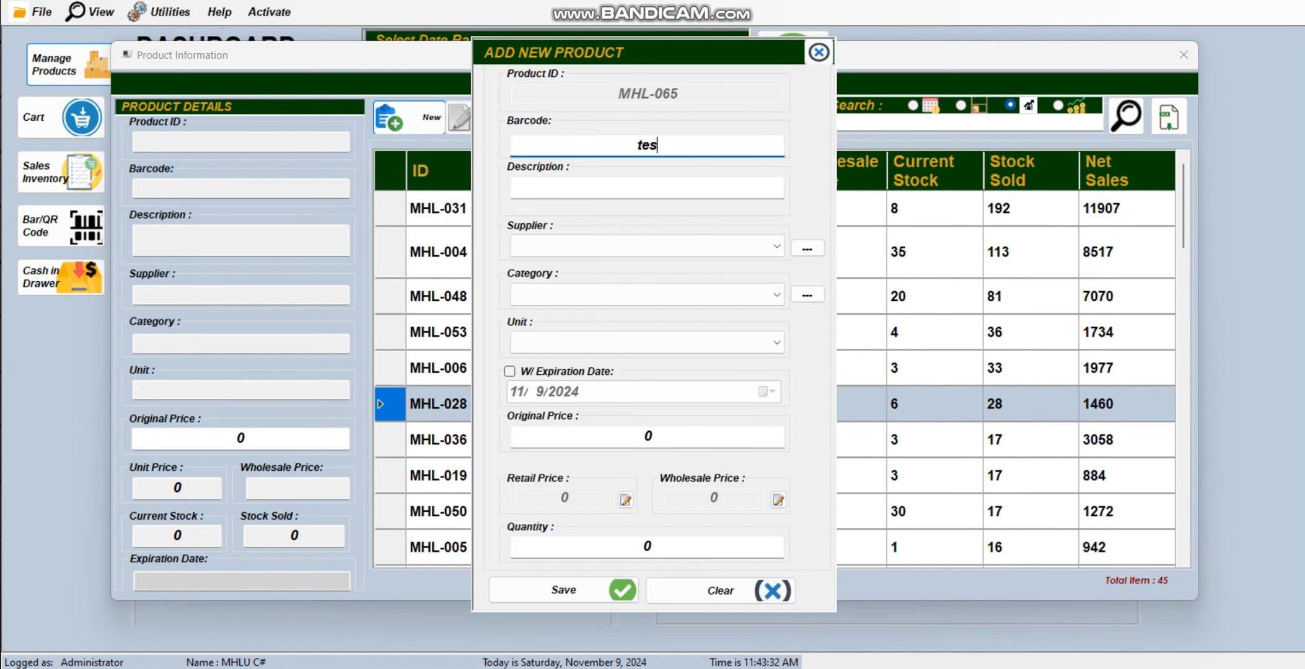
text(t123)
key(Tab)
text(test 123)
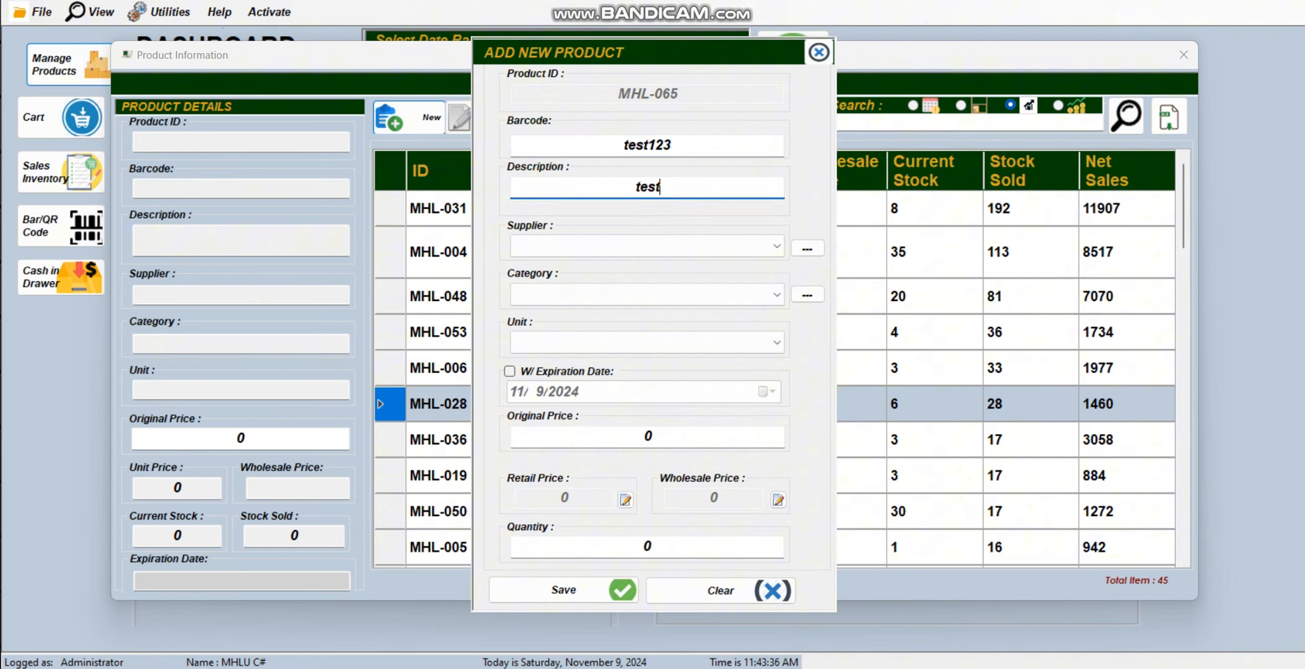
Step: Set the new product's supplier to Shoppe, category to Electronics and unit to Piece/s
click(635, 248)
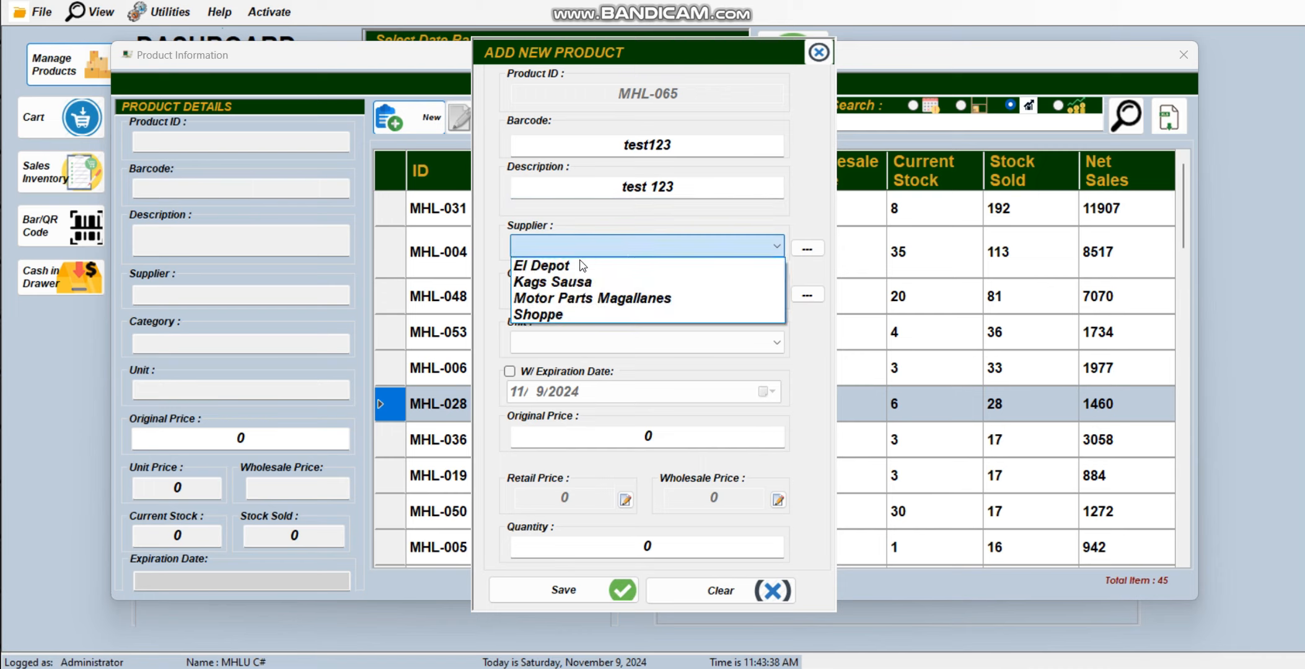
click(568, 267)
click(577, 246)
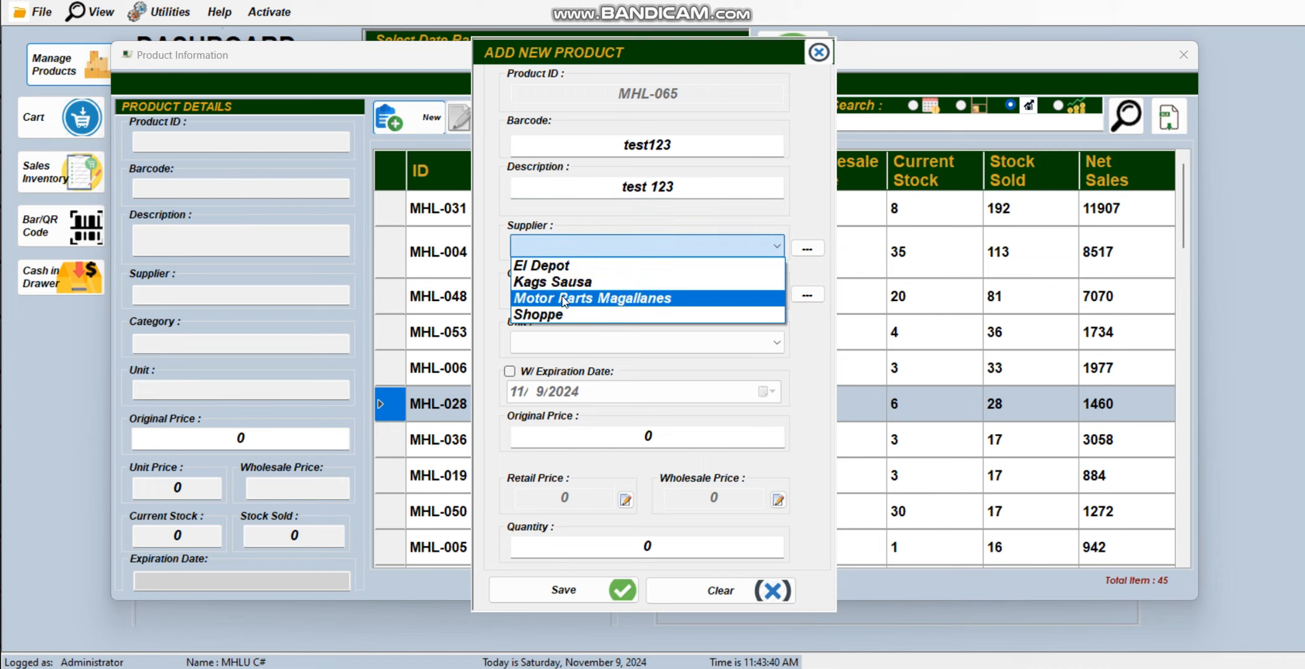
click(556, 315)
click(581, 293)
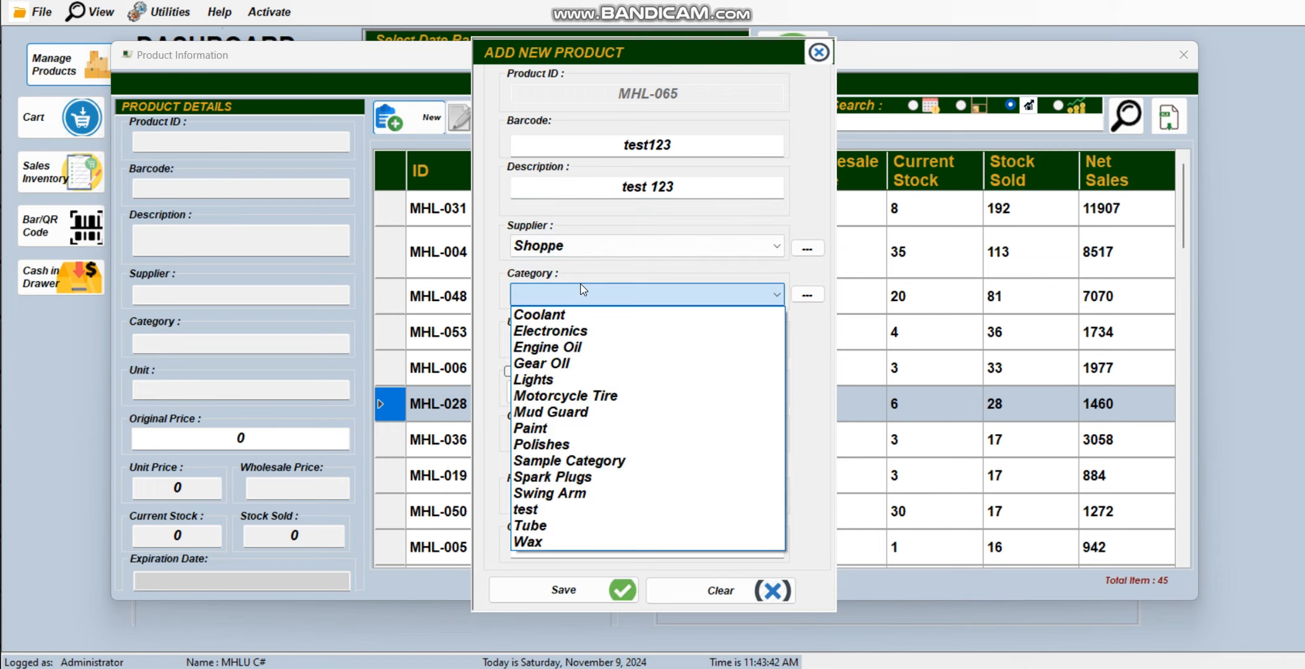
click(559, 333)
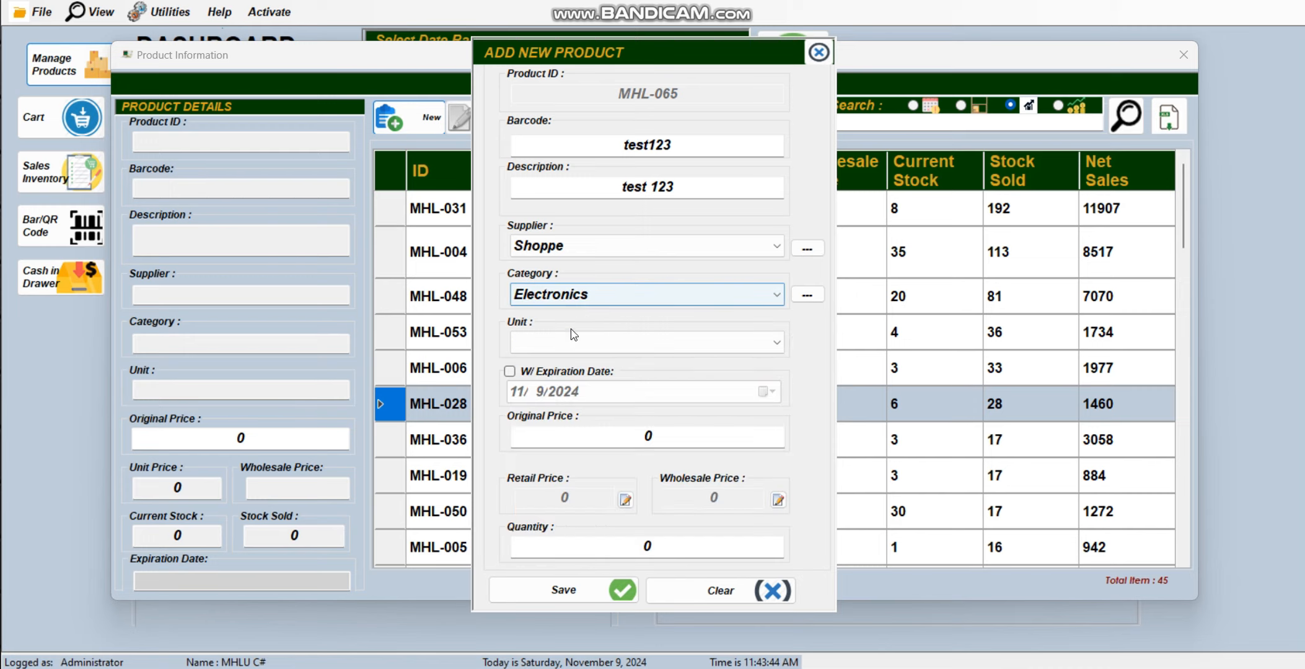
click(571, 337)
click(555, 388)
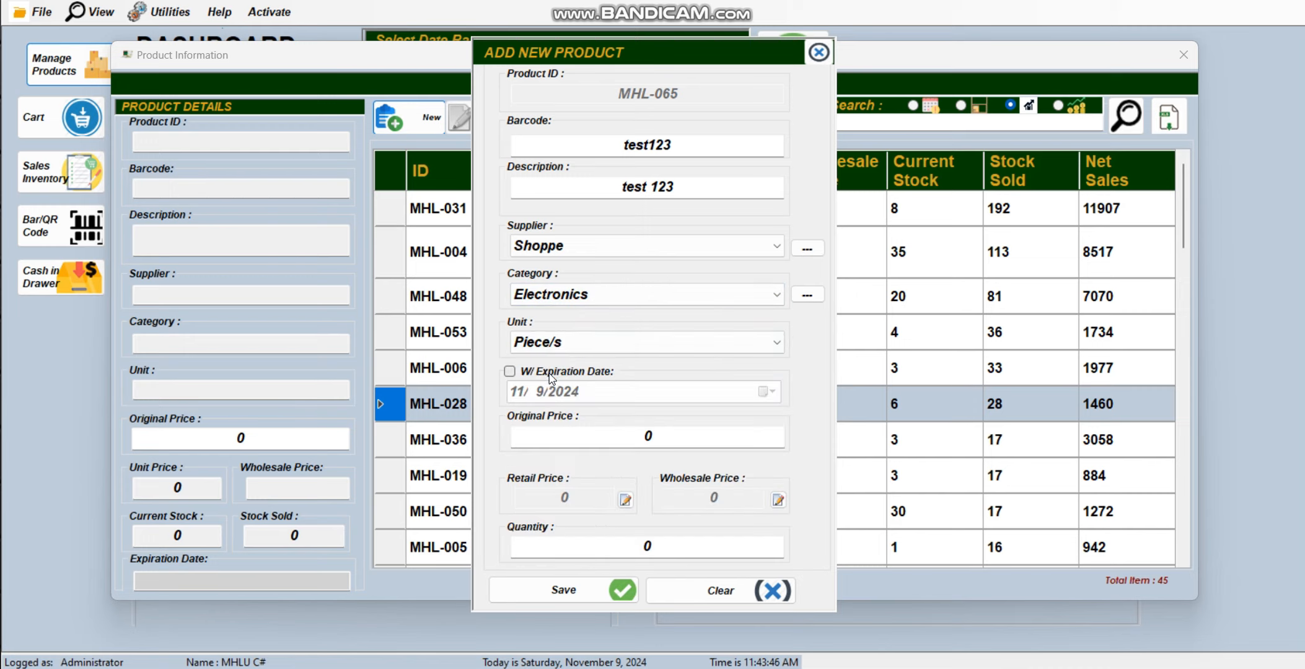
Step: Enable the expiration date, set it to 11/9/2025, and enter an original price of 250
click(509, 372)
click(581, 393)
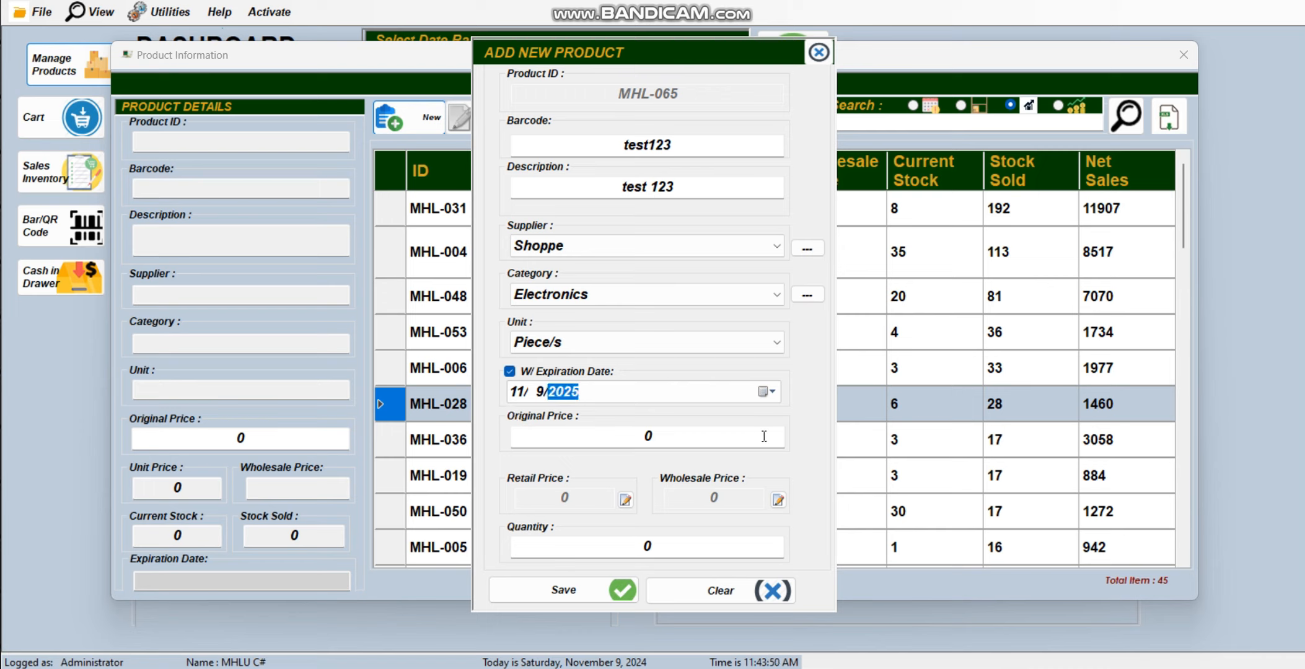
click(716, 433)
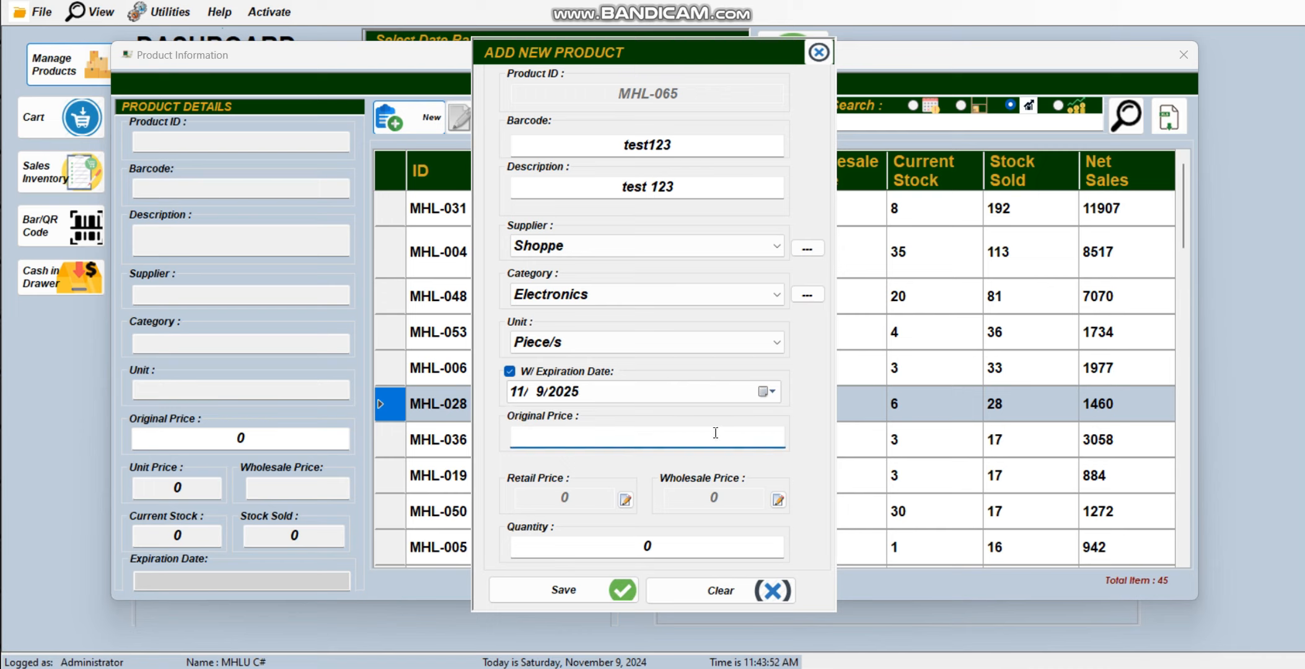
text(250)
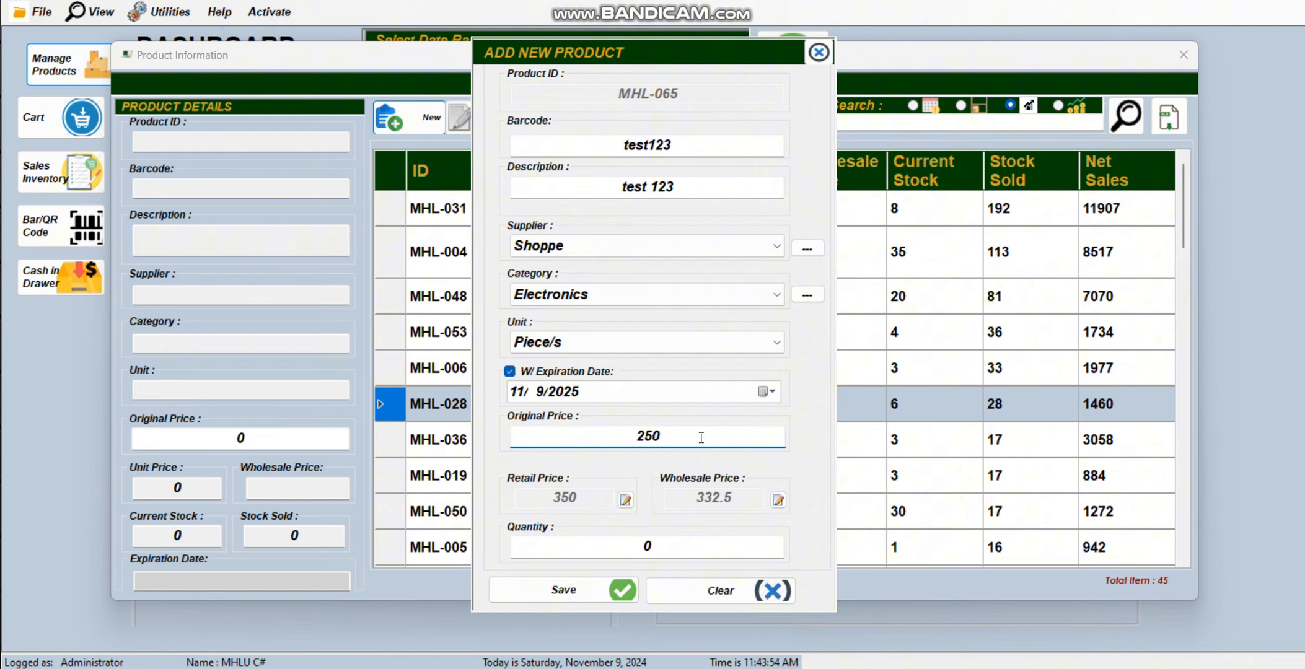
click(626, 505)
click(627, 504)
click(626, 504)
click(627, 505)
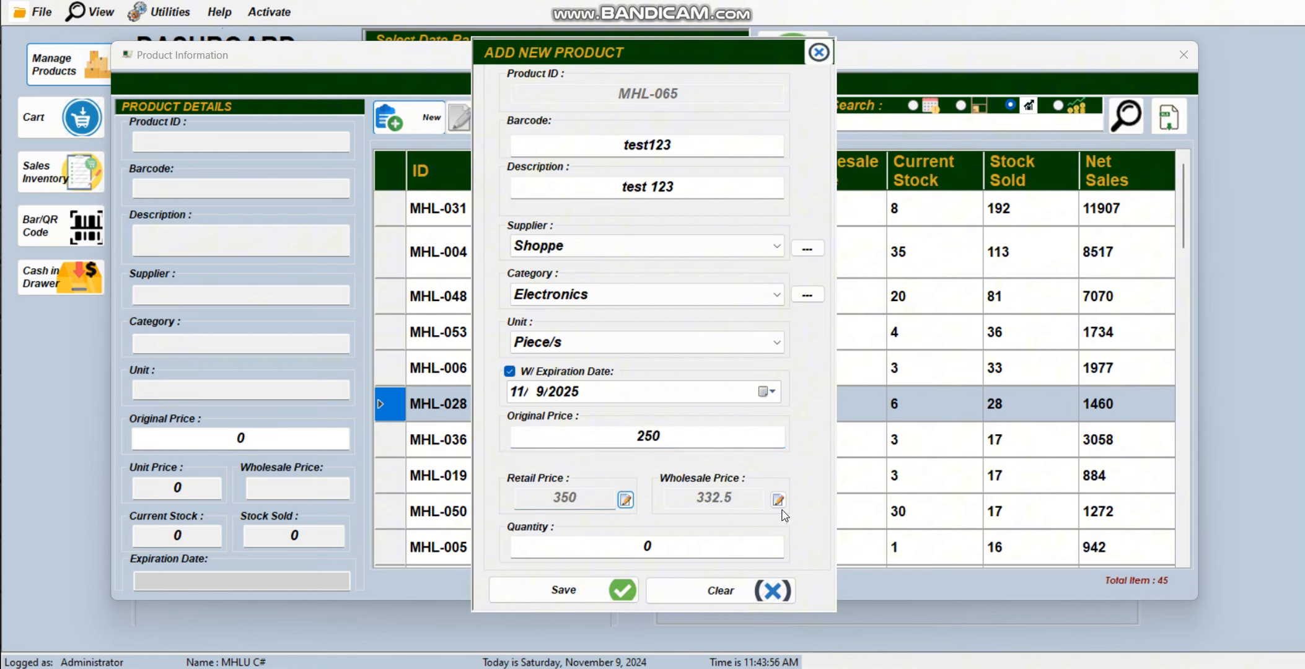
click(778, 501)
click(782, 502)
Step: Set the new product's quantity to 20, save the product and close the entry form
click(667, 545)
key(BackSpace)
text(20)
click(568, 589)
click(718, 394)
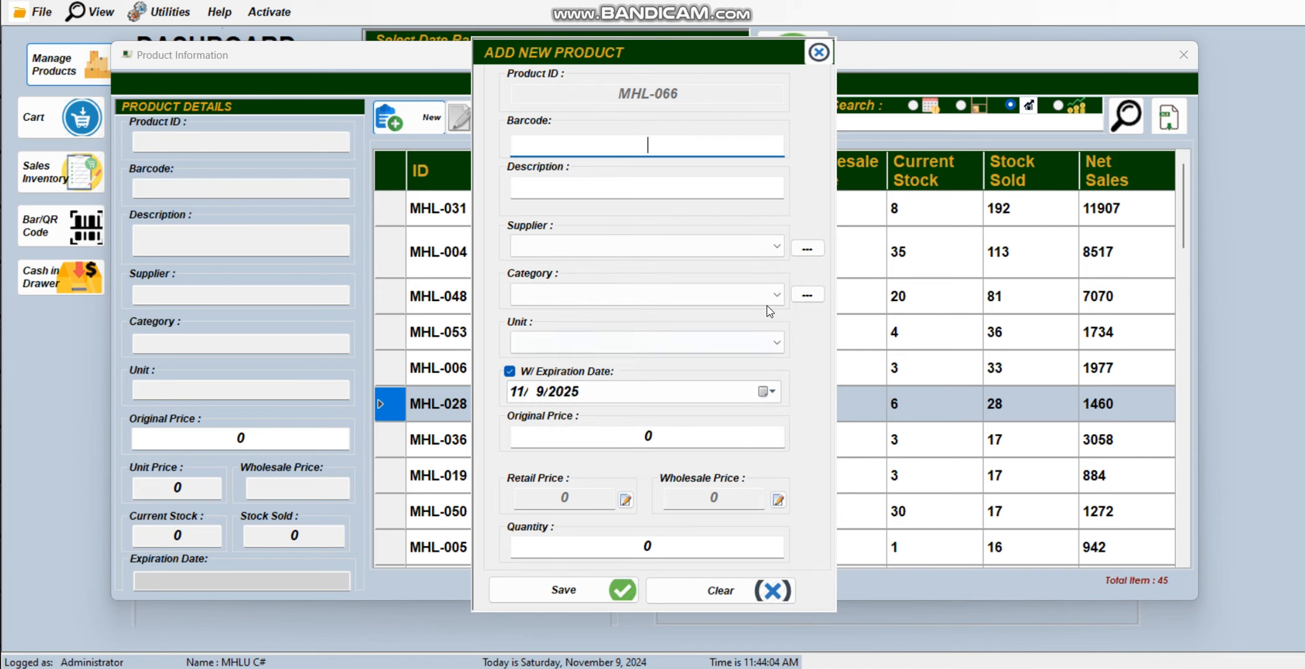
click(818, 54)
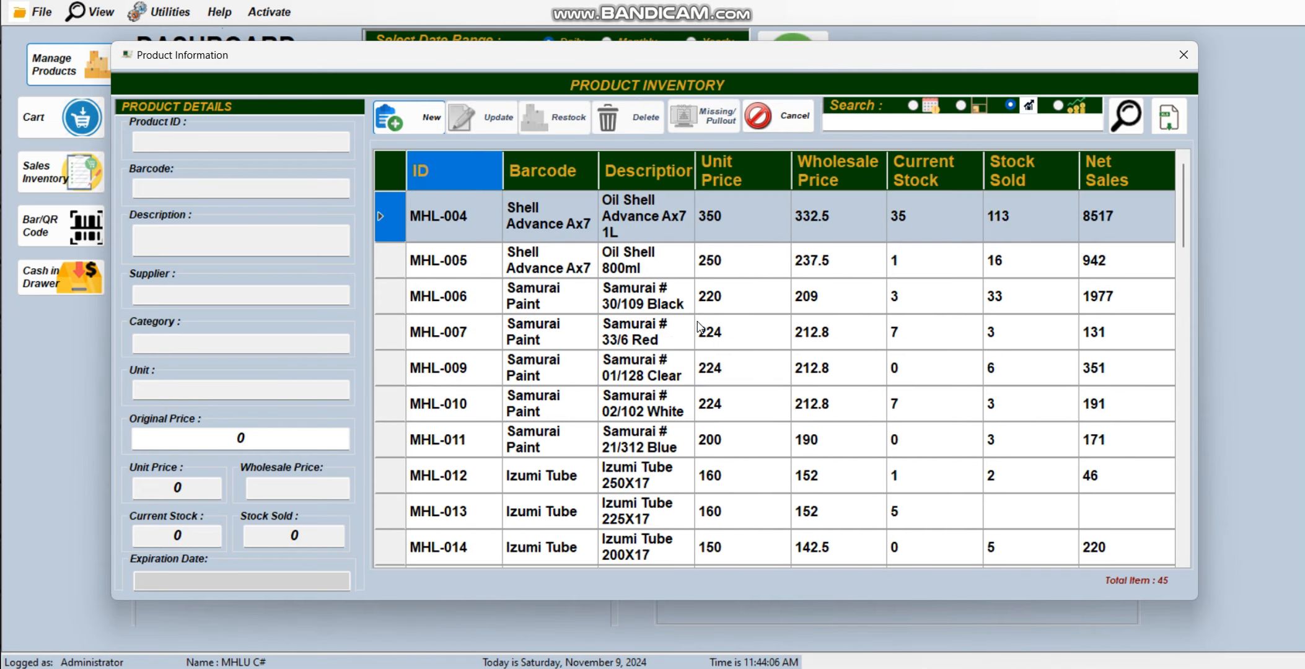
Step: Search the product inventory for "test", view the details of the test 123 product and close the inventory
click(935, 123)
text(test)
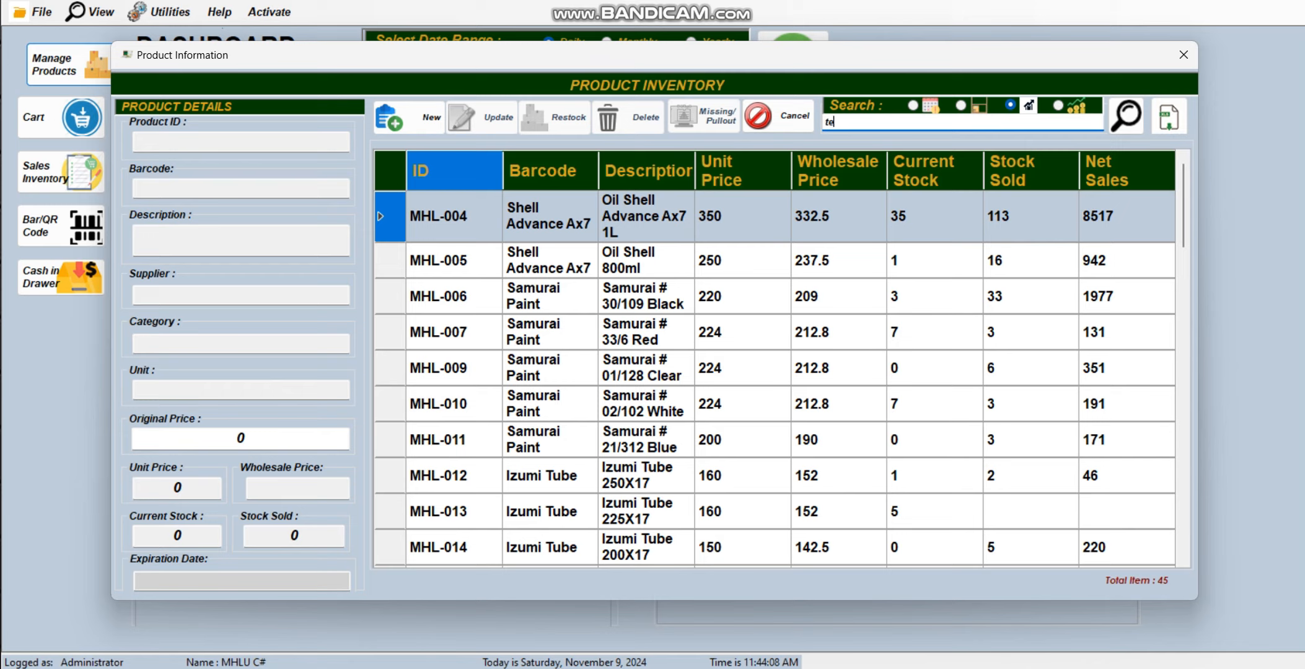
click(1126, 116)
click(639, 201)
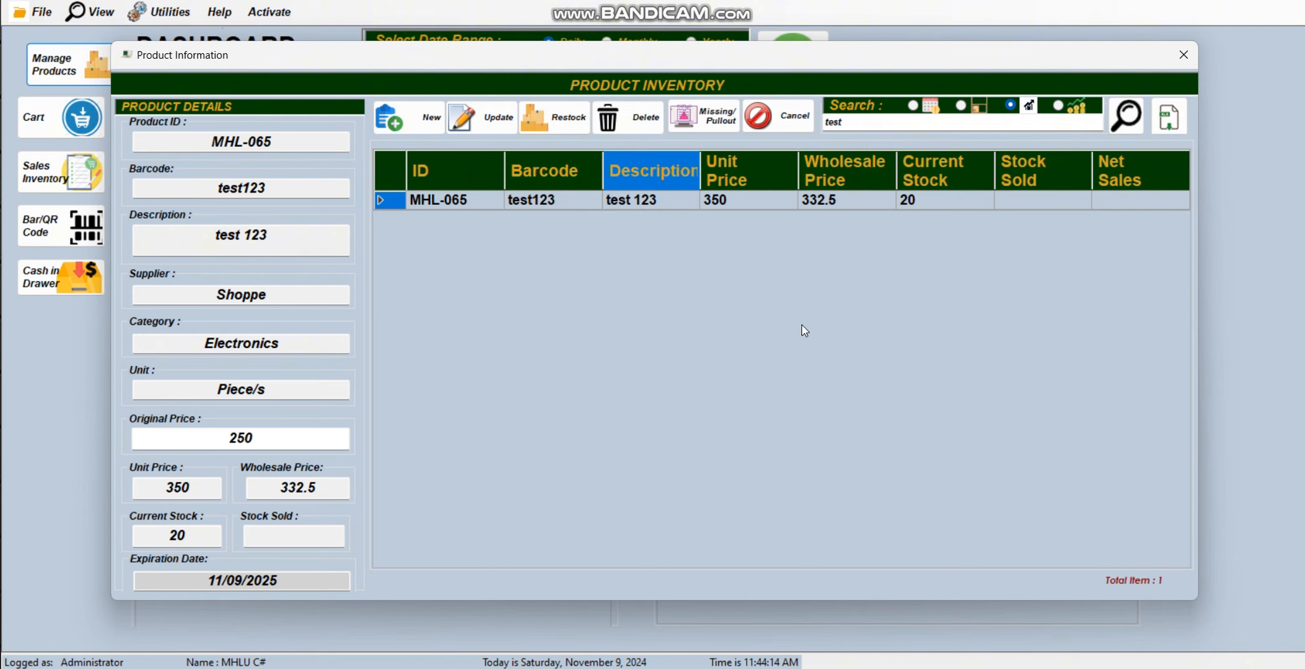
click(1183, 55)
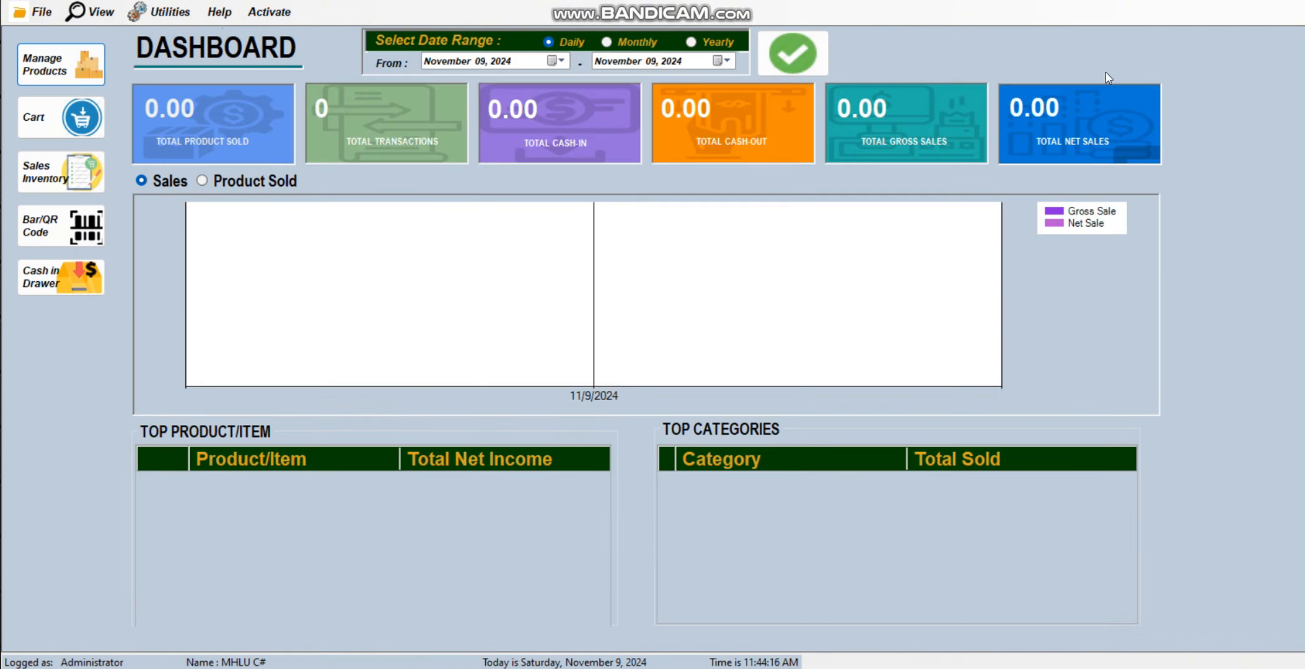
Step: Open the cart and load the test 123 product by searching for "test"
click(79, 125)
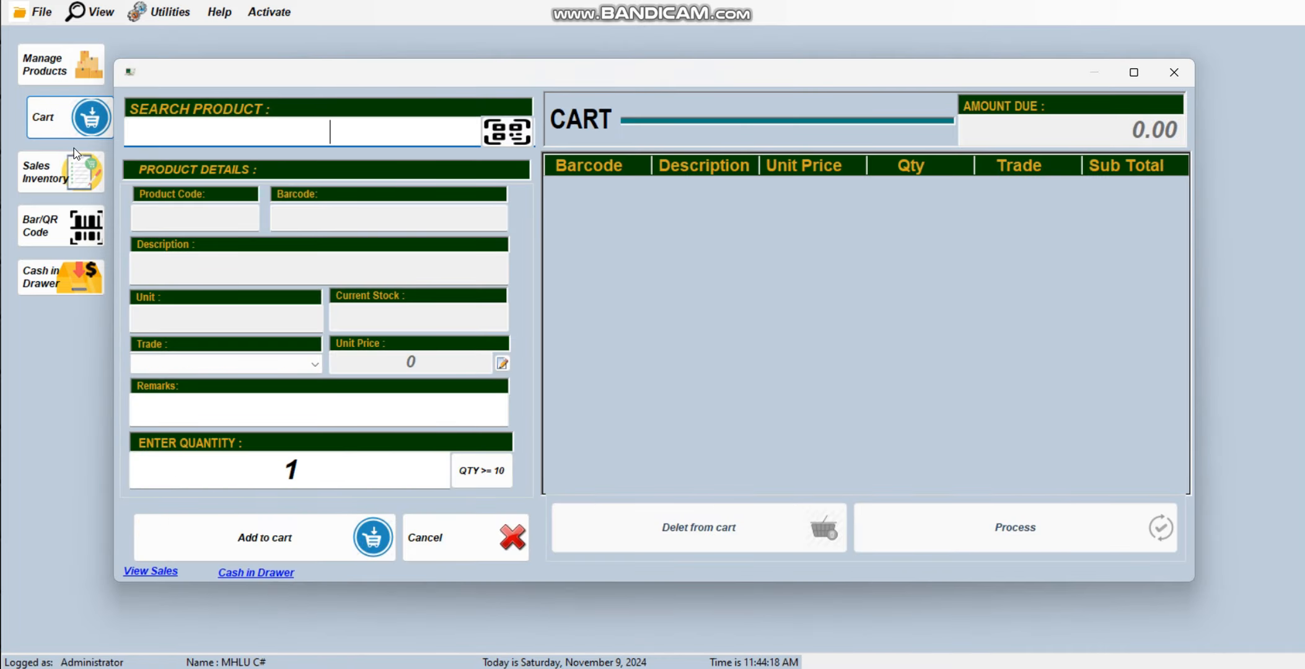
text(test)
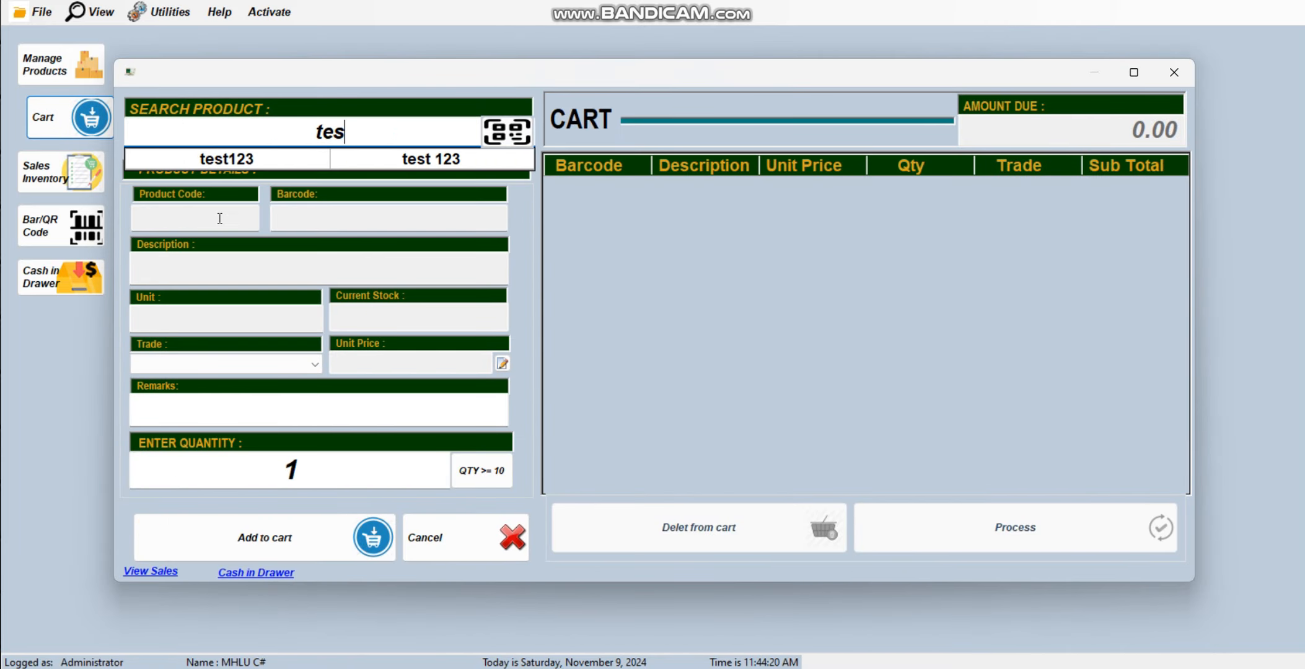
click(409, 156)
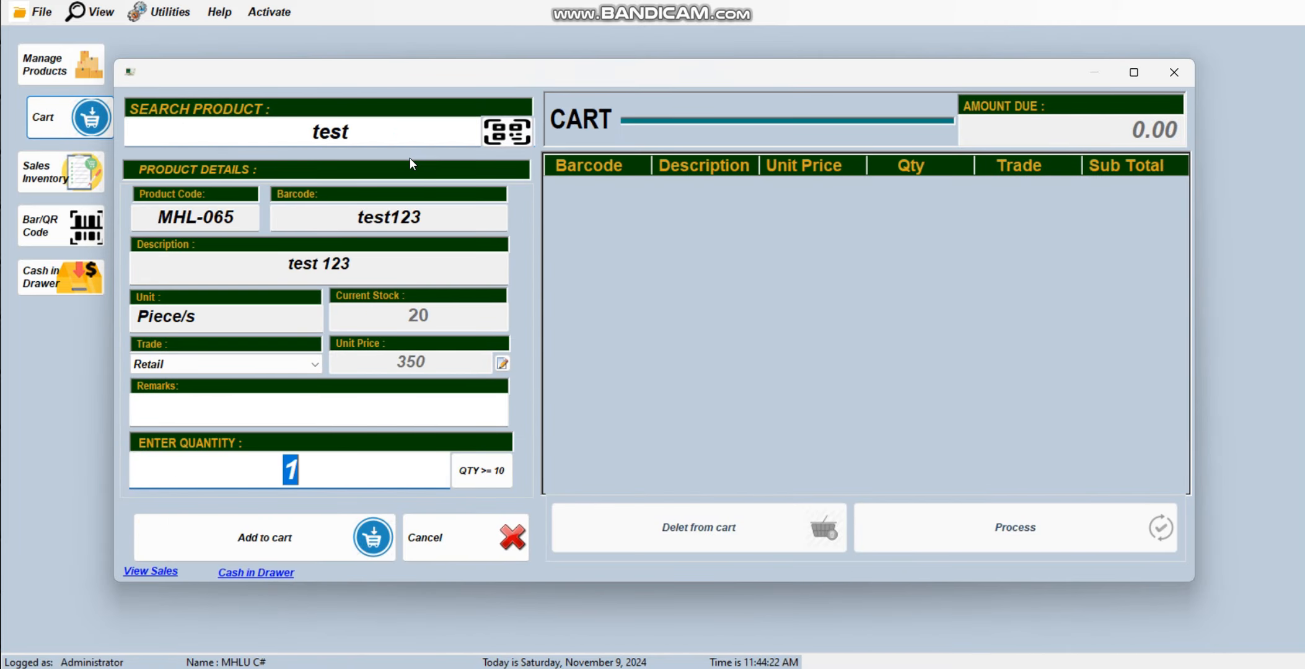
Step: Copy the product's barcode and paste it into the cleared product search to add one unit to the cart
drag(427, 219, 356, 226)
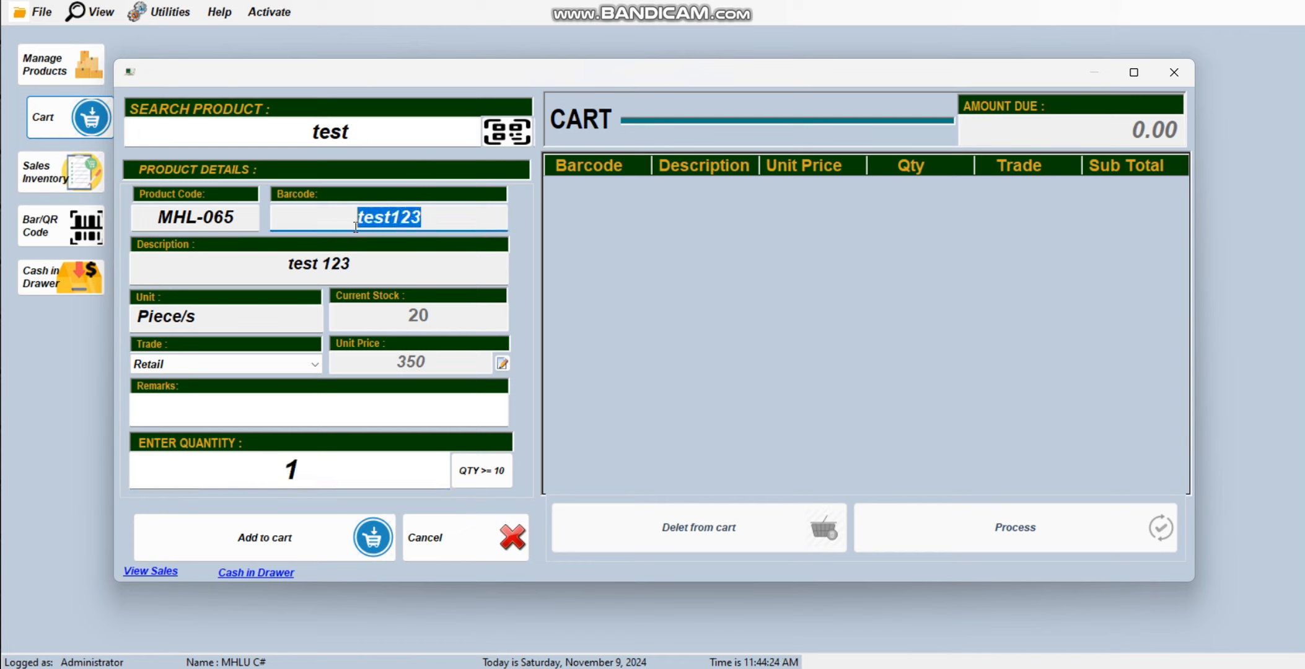
right_click(371, 220)
click(410, 277)
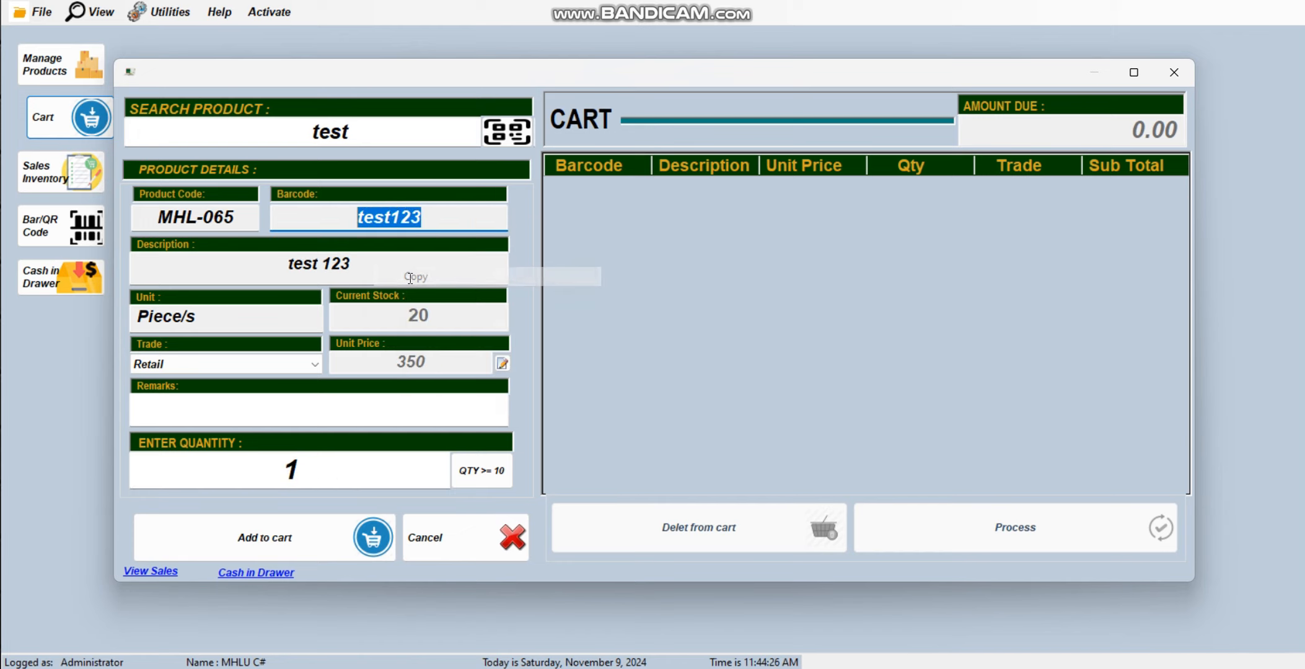
click(393, 137)
key(BackSpace)
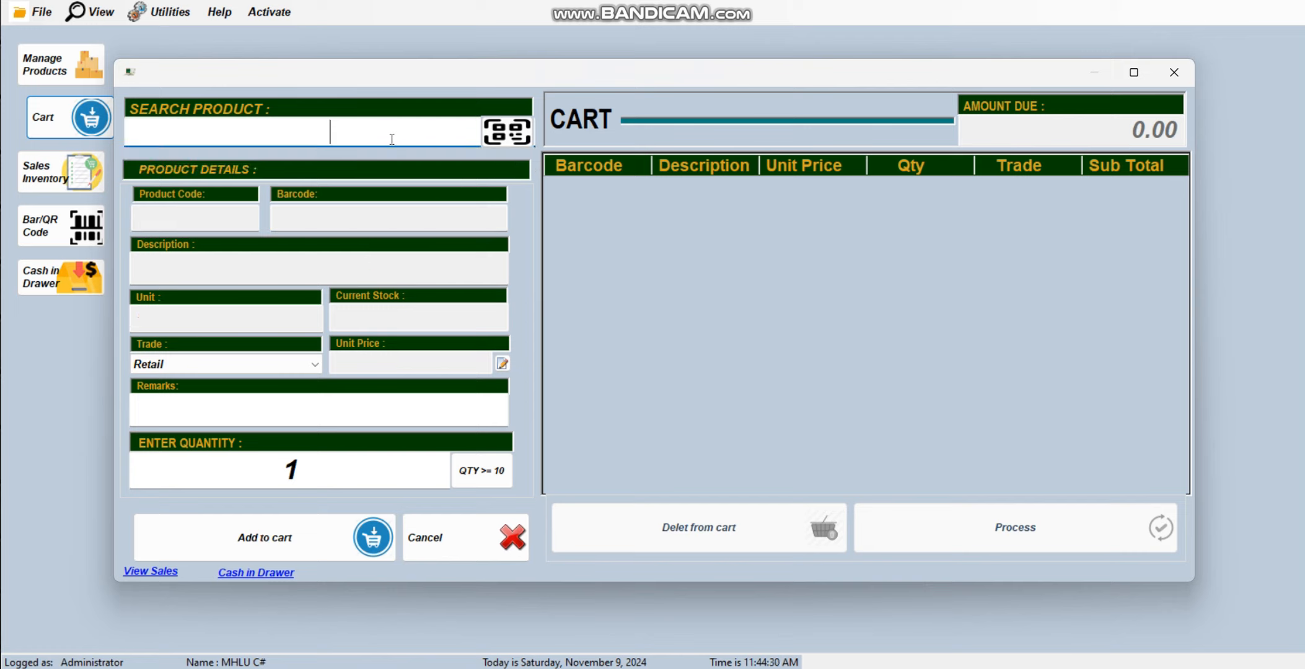
right_click(360, 130)
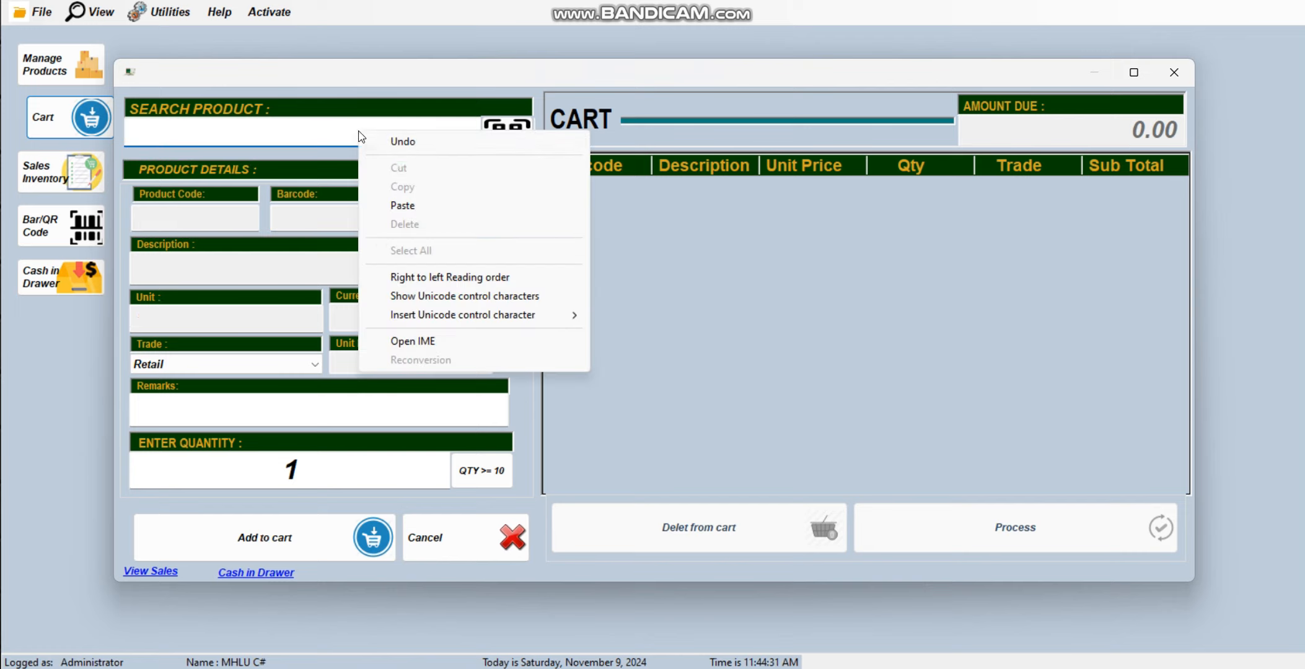
click(403, 205)
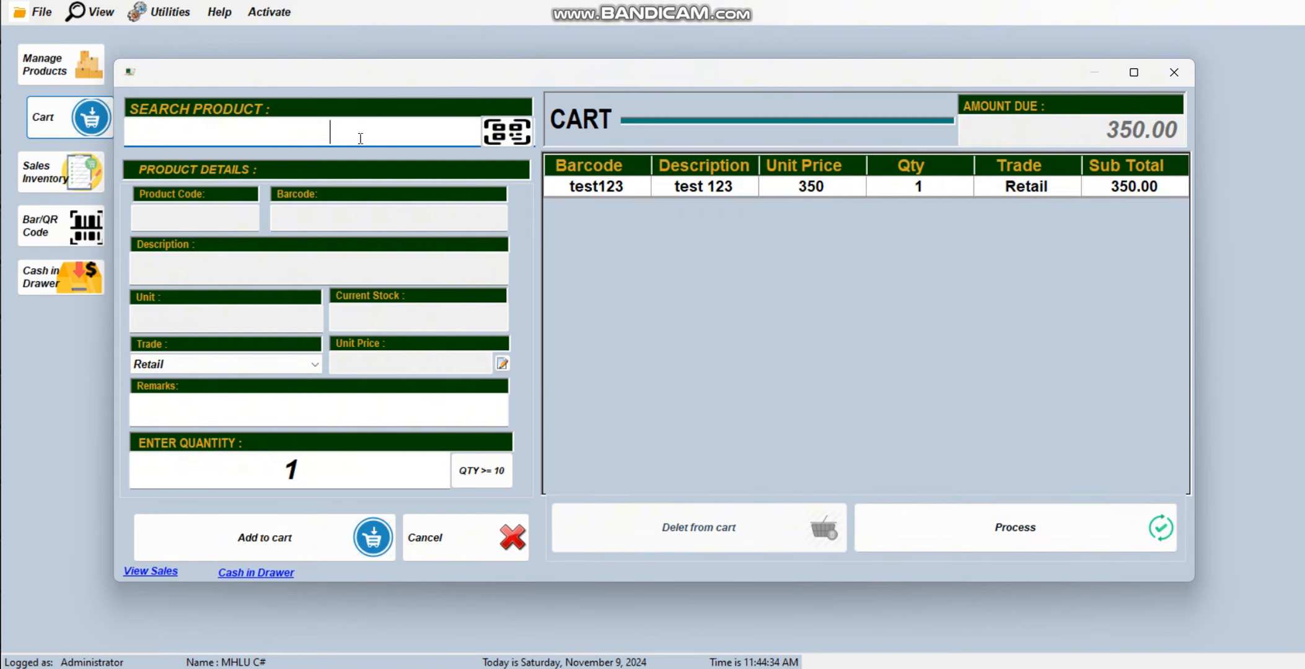
Step: Set the quantity to 3 and paste the barcode test123 into the product search to add those units to the cart
click(335, 466)
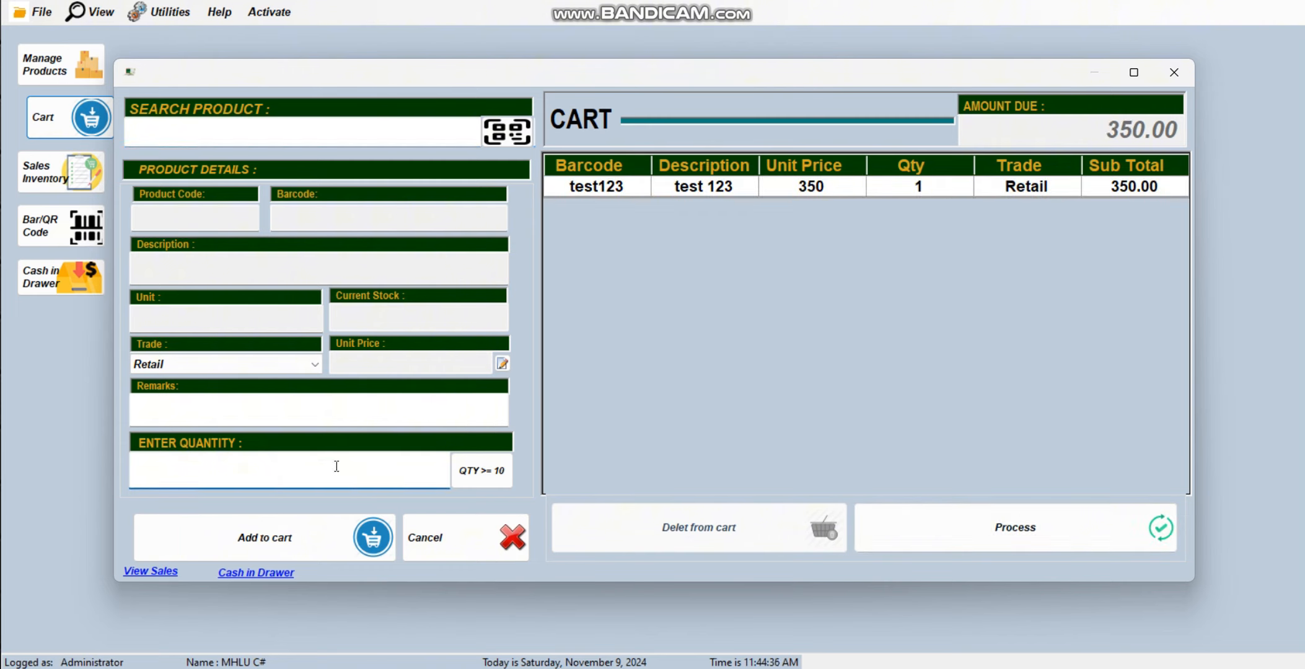
text(3)
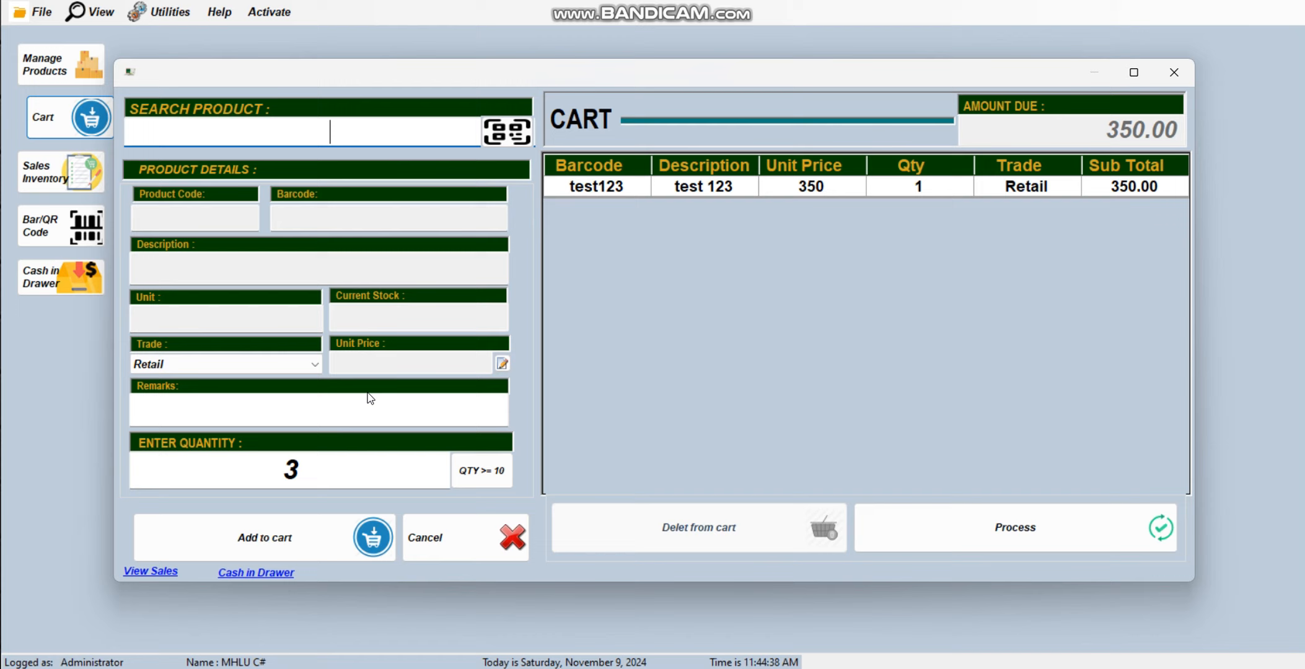
right_click(351, 135)
click(391, 214)
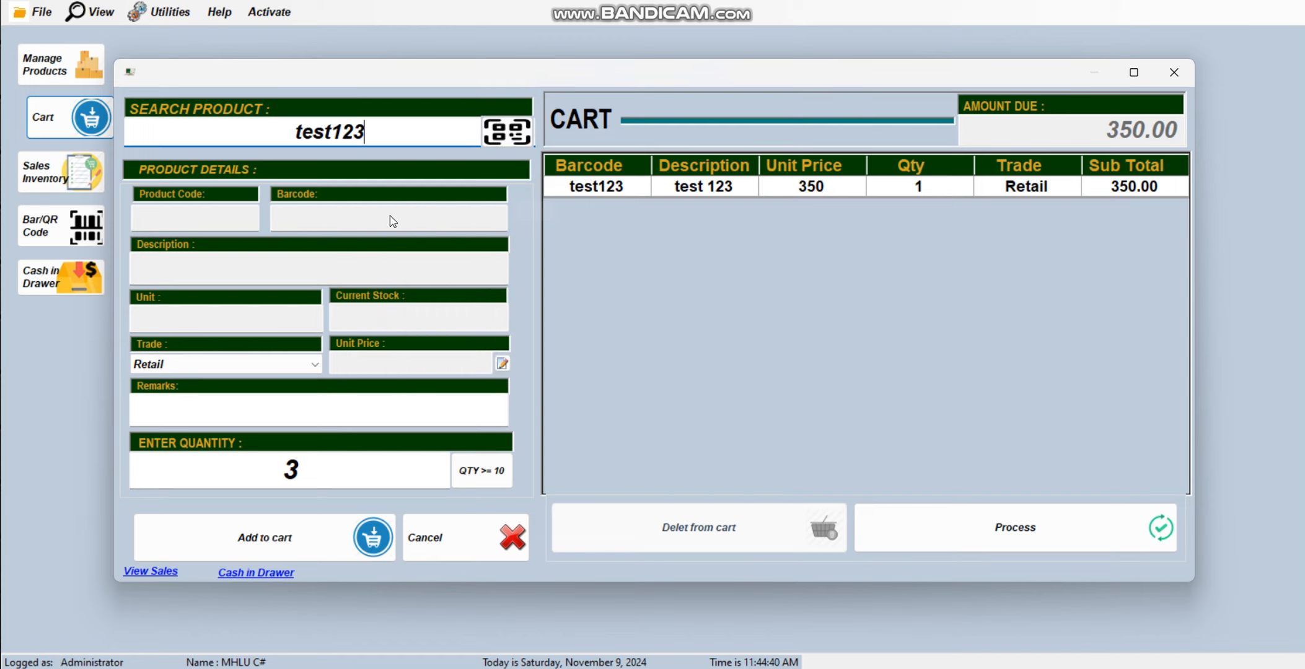
key(Return)
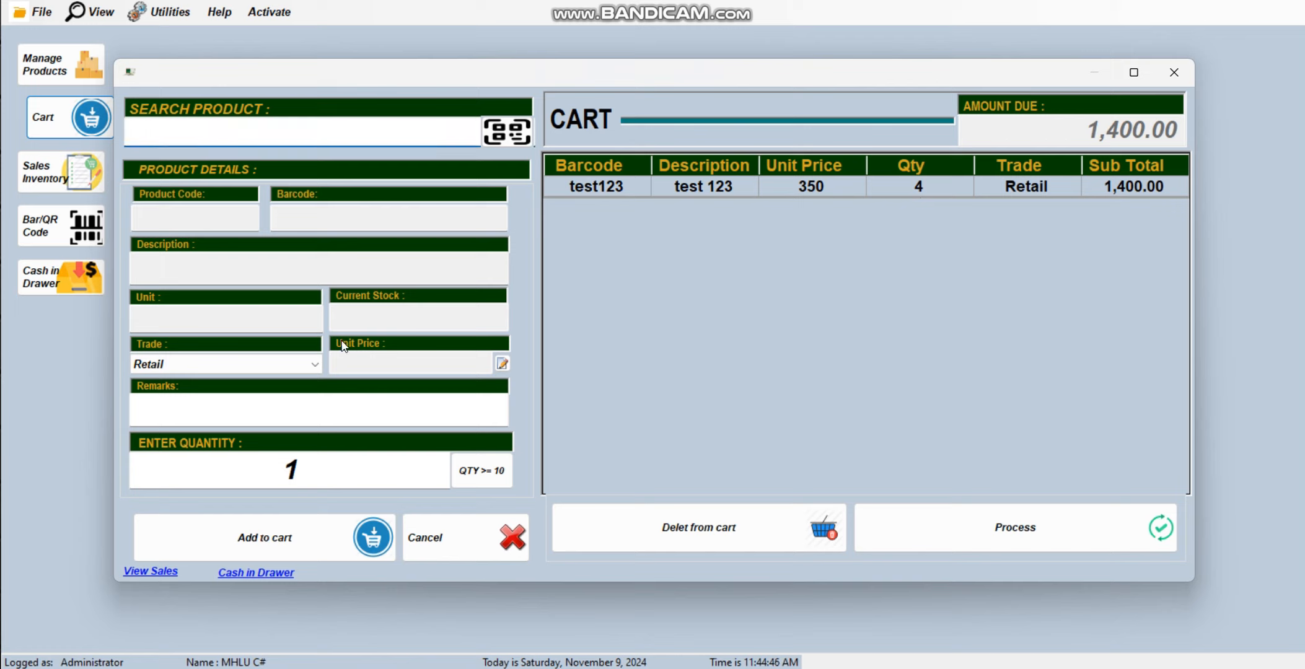
Step: Search for "te", choose test 123 from the suggestions and add a quantity of 1 to the cart
text(te)
key(Down)
key(Down)
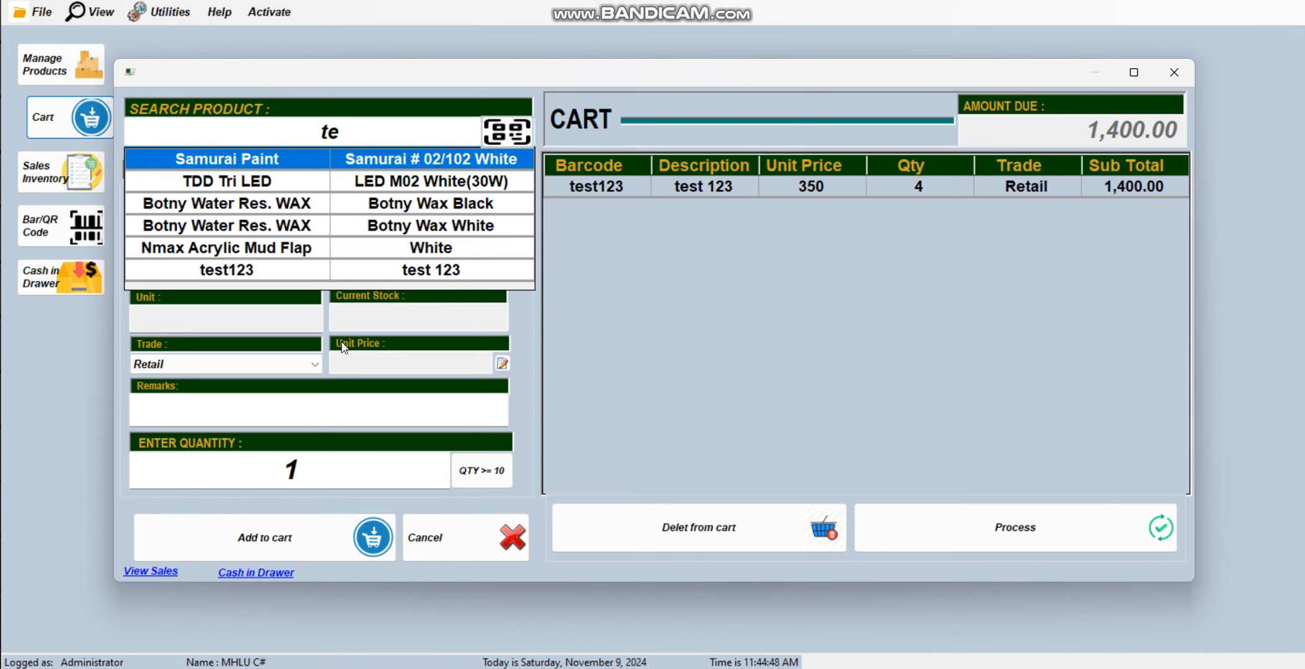
key(Down)
key(Down)
key(Down)
key(Down)
key(Up)
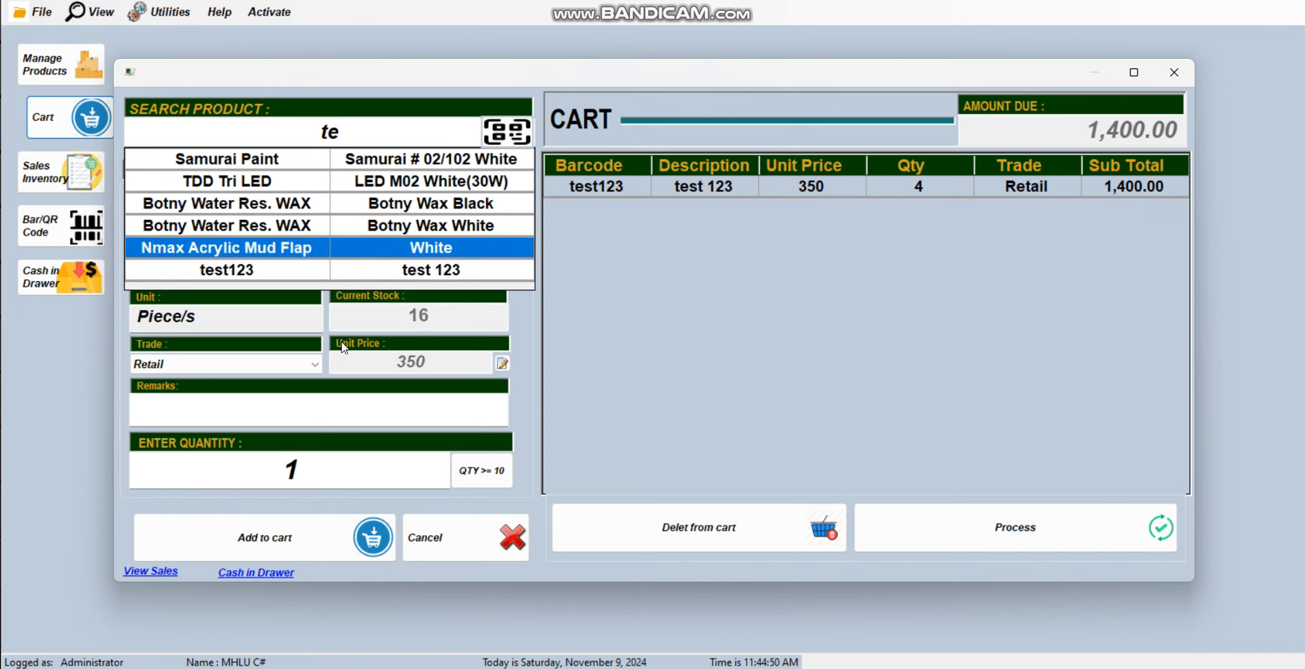
key(Down)
key(Up)
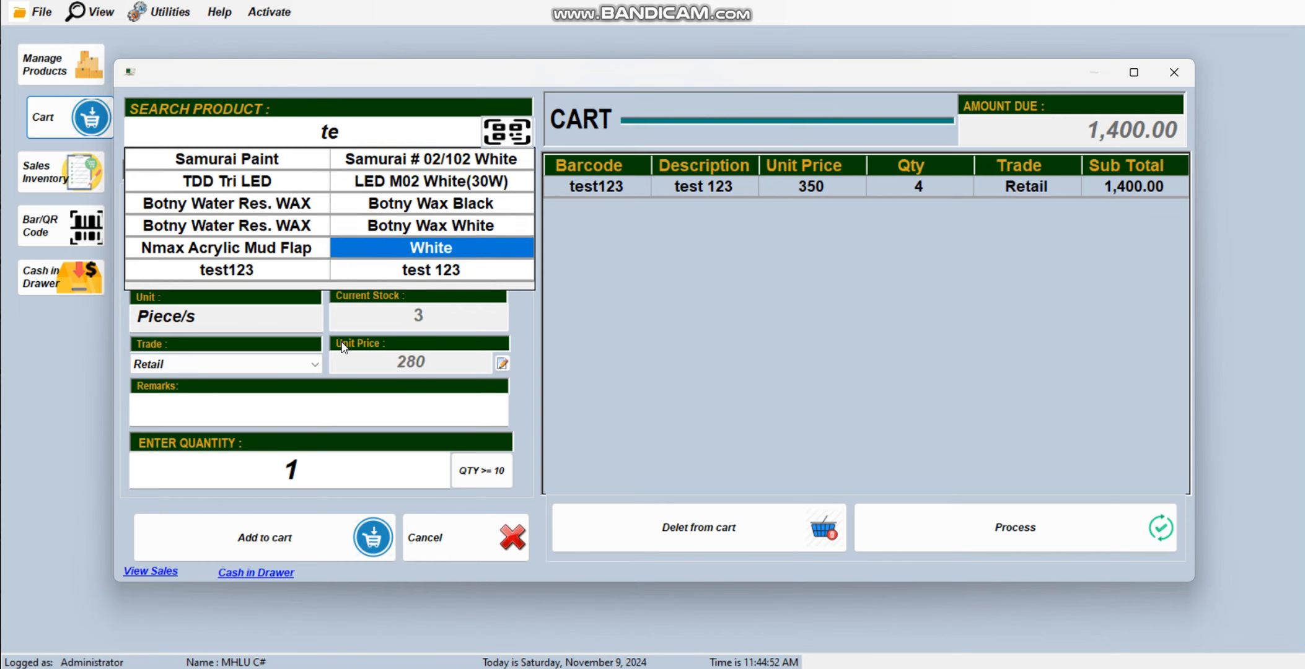
key(Down)
click(412, 274)
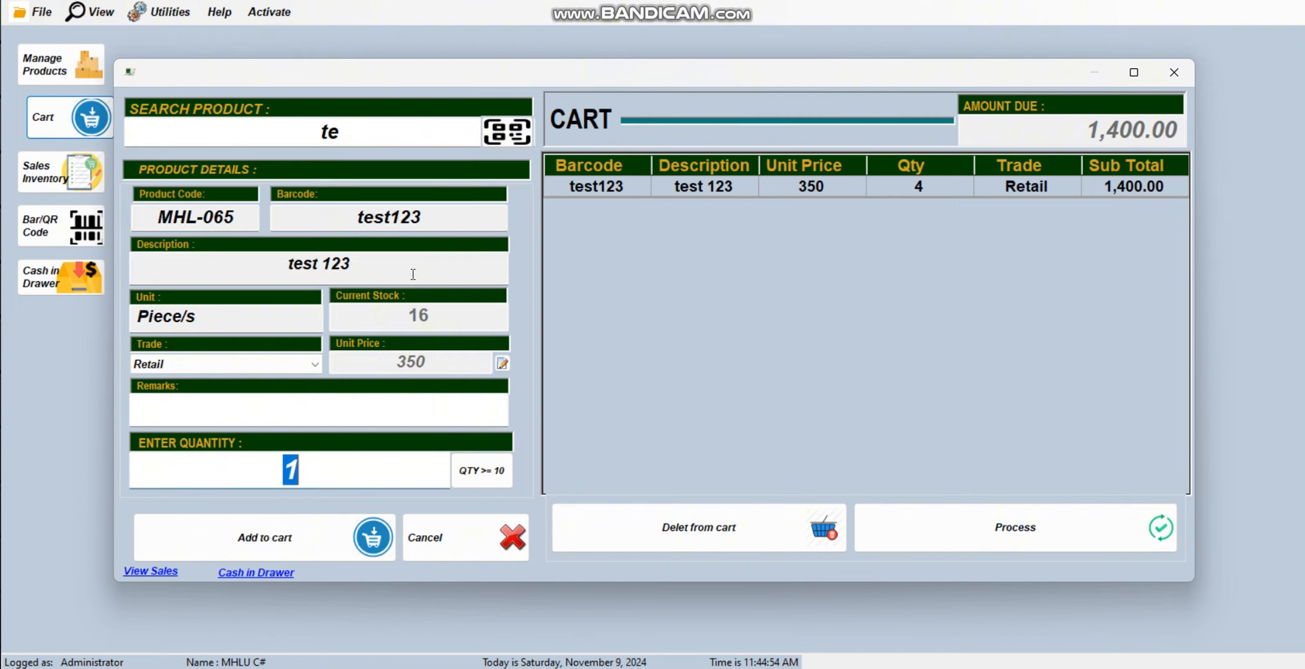
text(1)
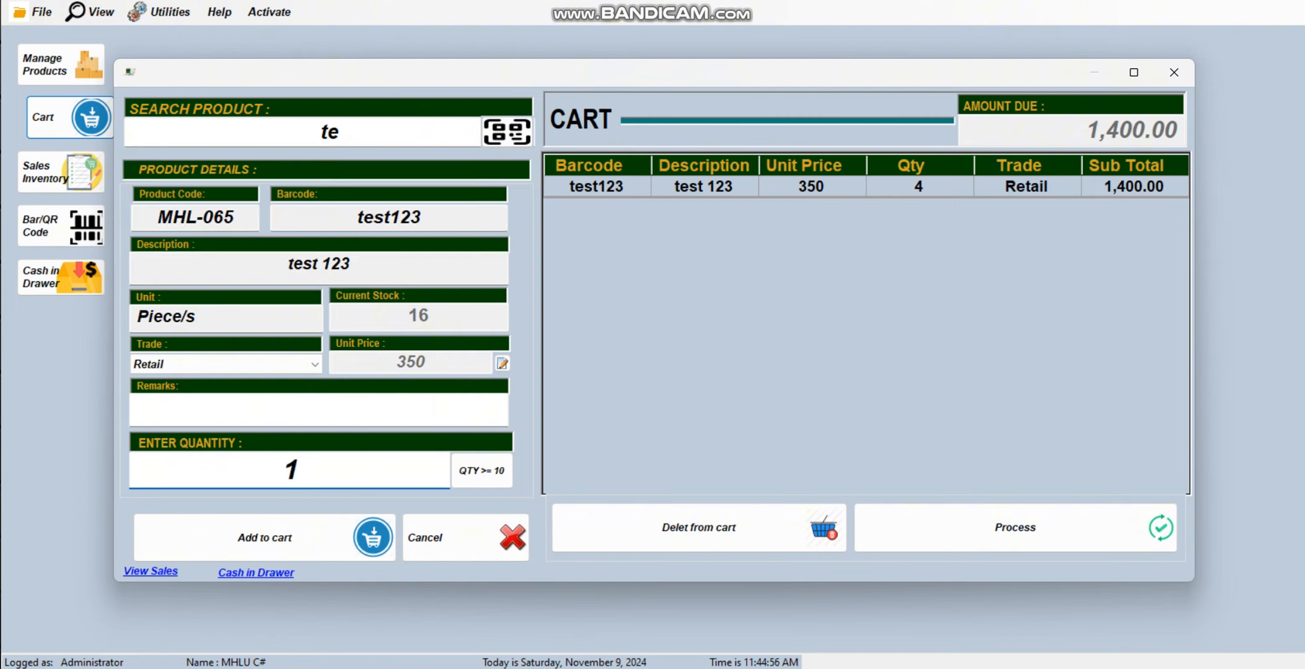
click(294, 550)
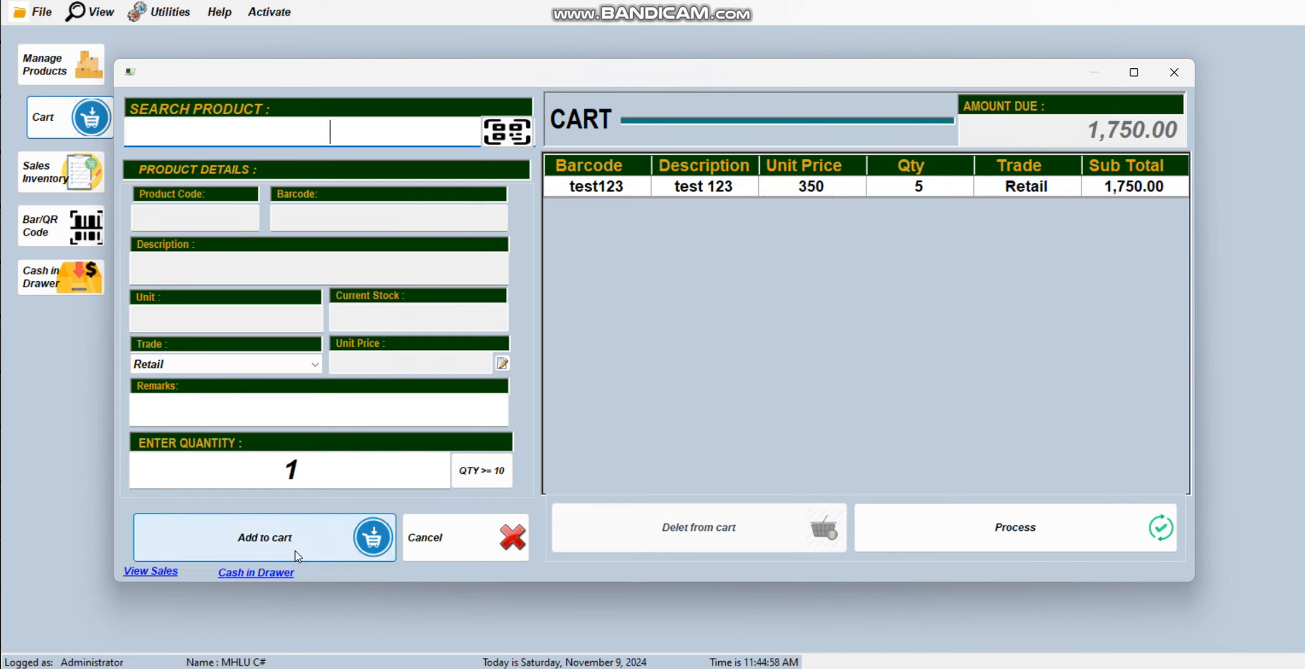
Step: Process the cart with 2,000 tendered and inspect the enlarged receipt preview before closing it
click(930, 518)
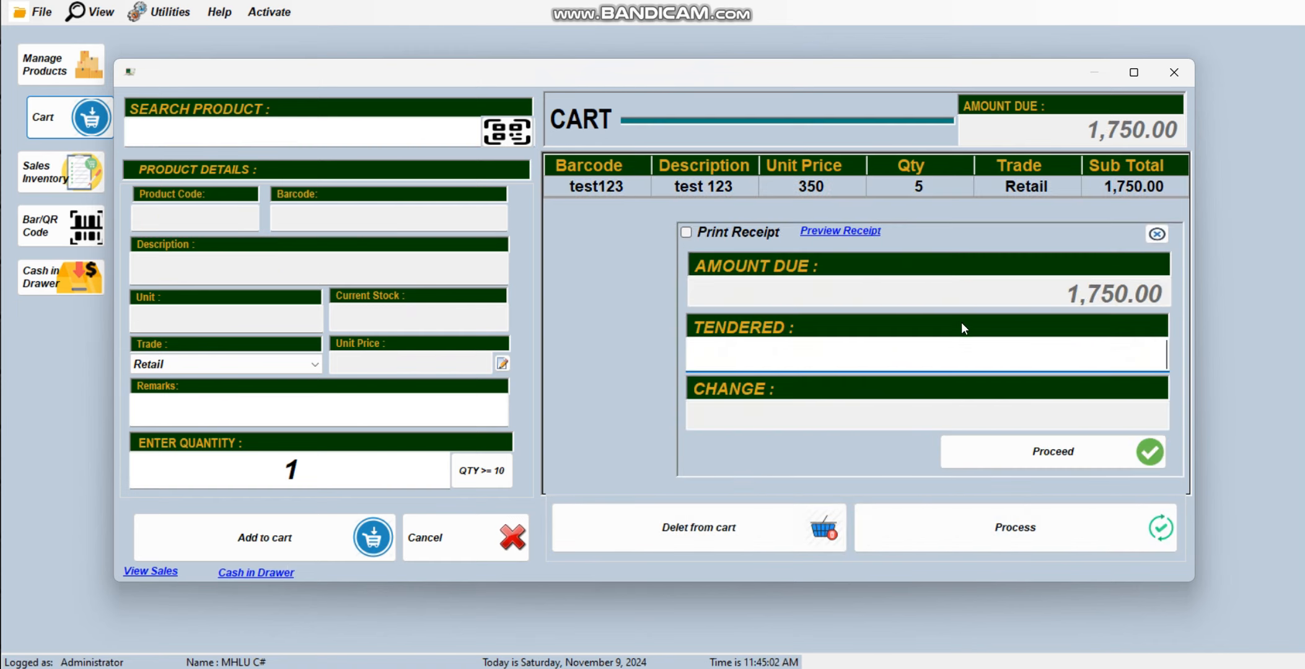
text(2000)
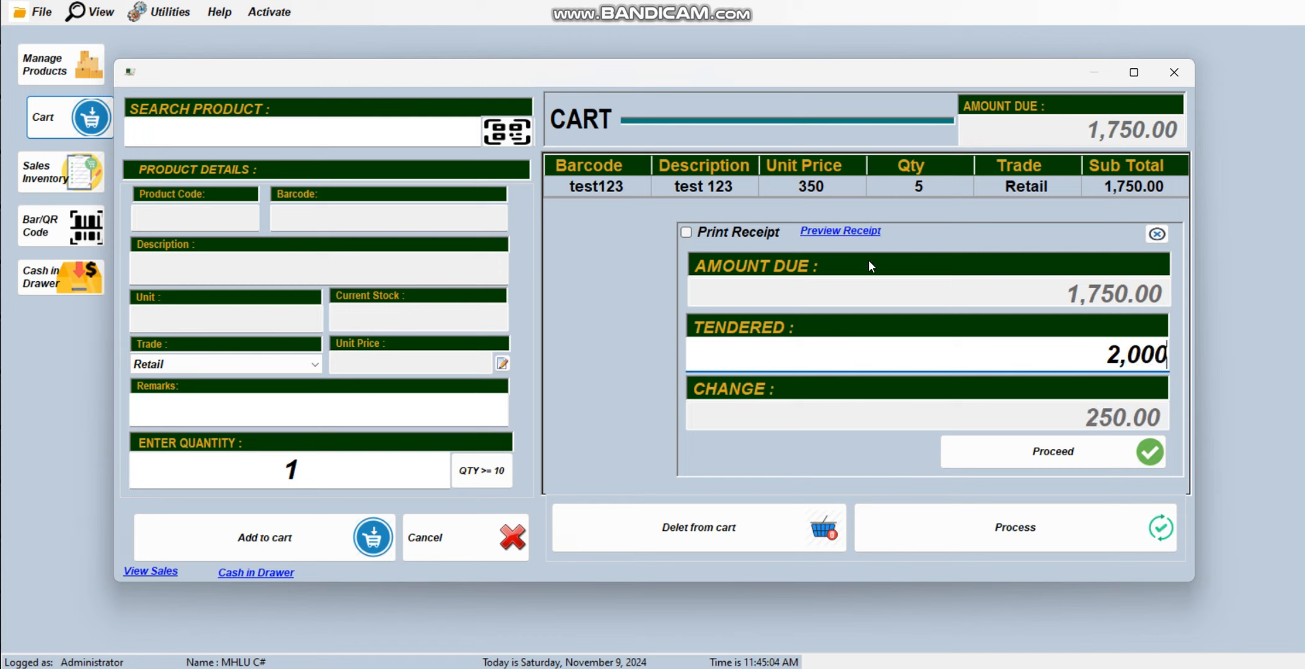
click(864, 232)
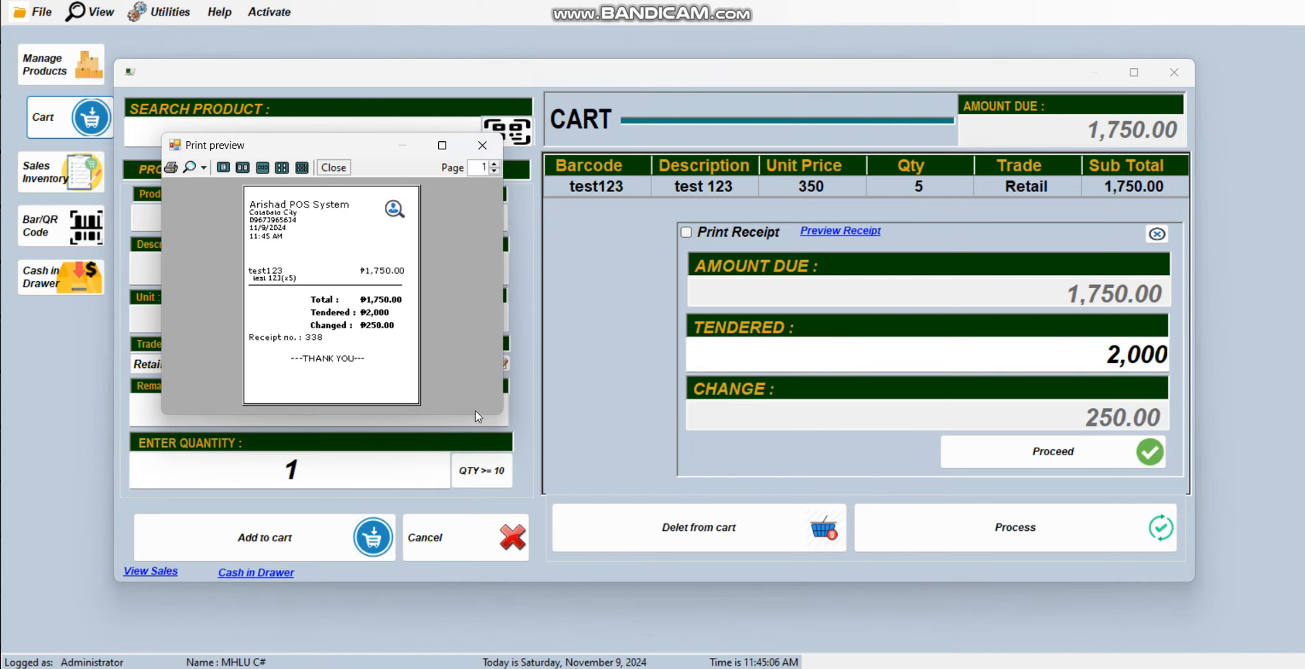
drag(358, 144, 279, 94)
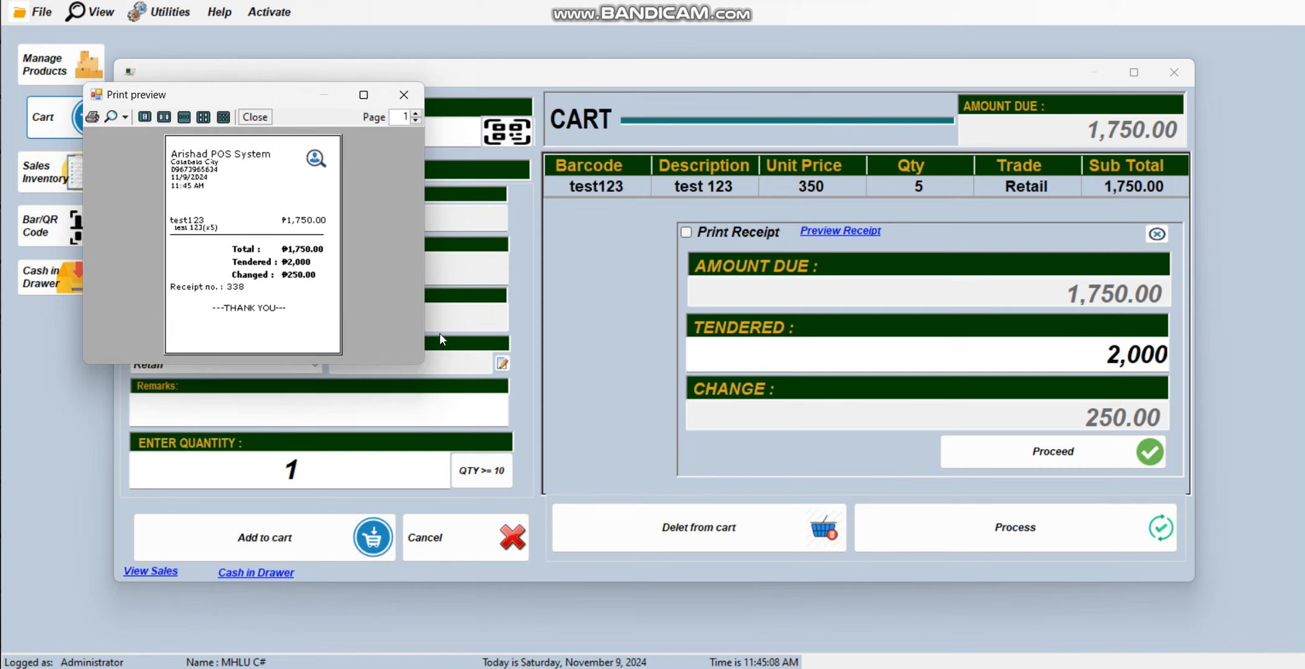
drag(426, 305, 913, 304)
drag(498, 363, 508, 640)
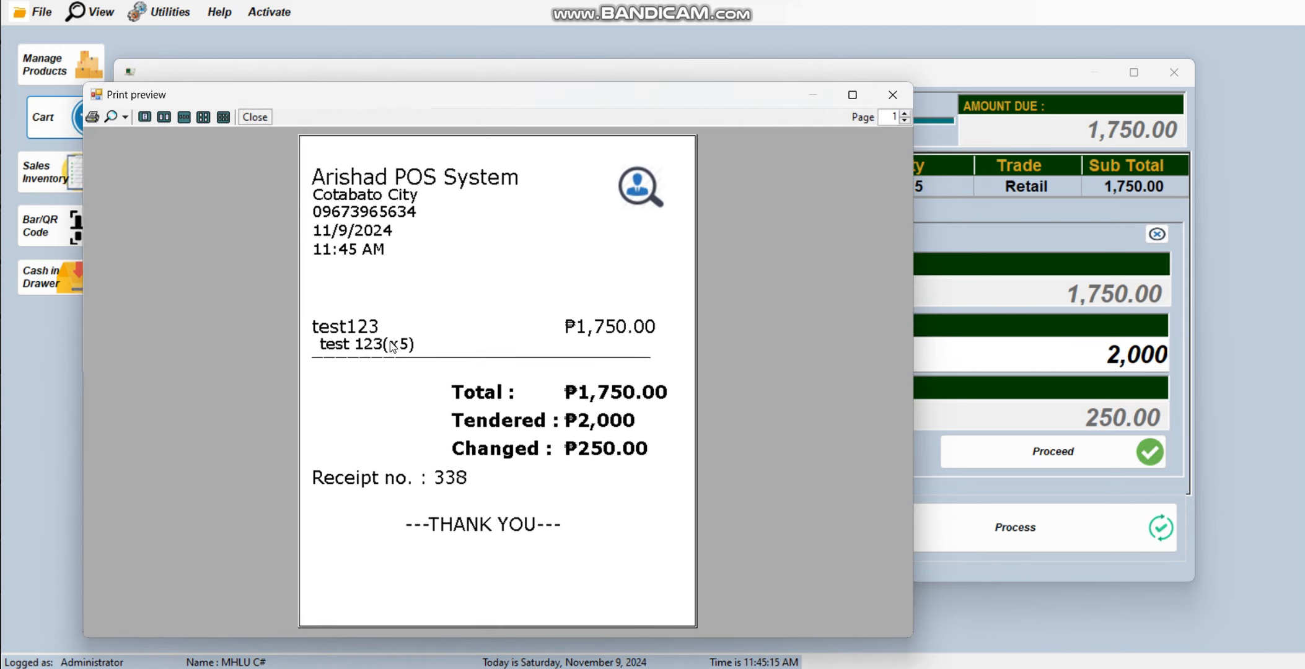
click(891, 96)
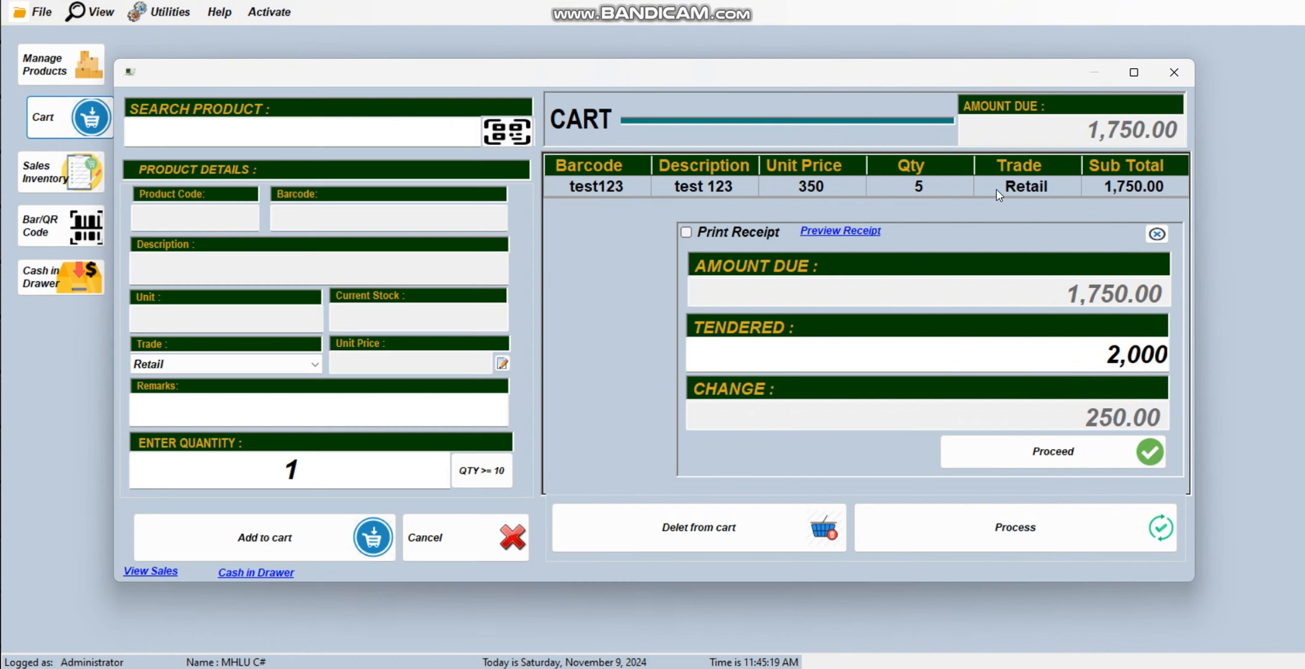
Step: Check out the sale, confirm it and close the cart
click(1024, 459)
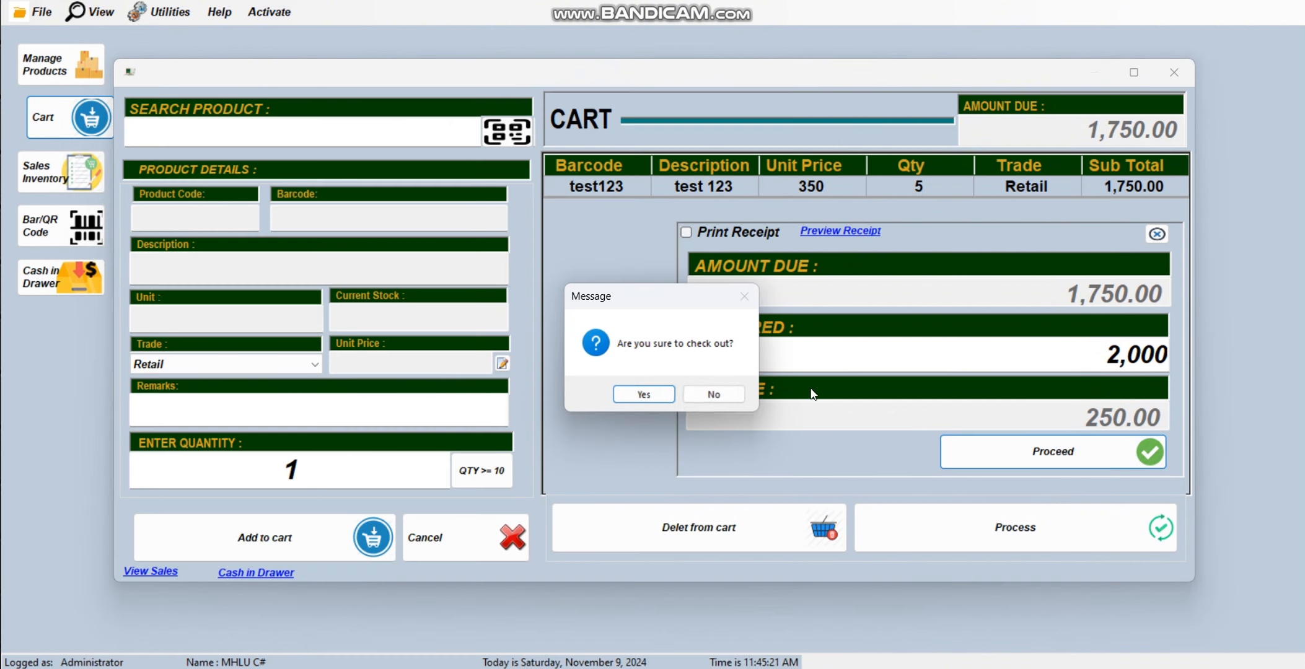
click(642, 398)
click(709, 395)
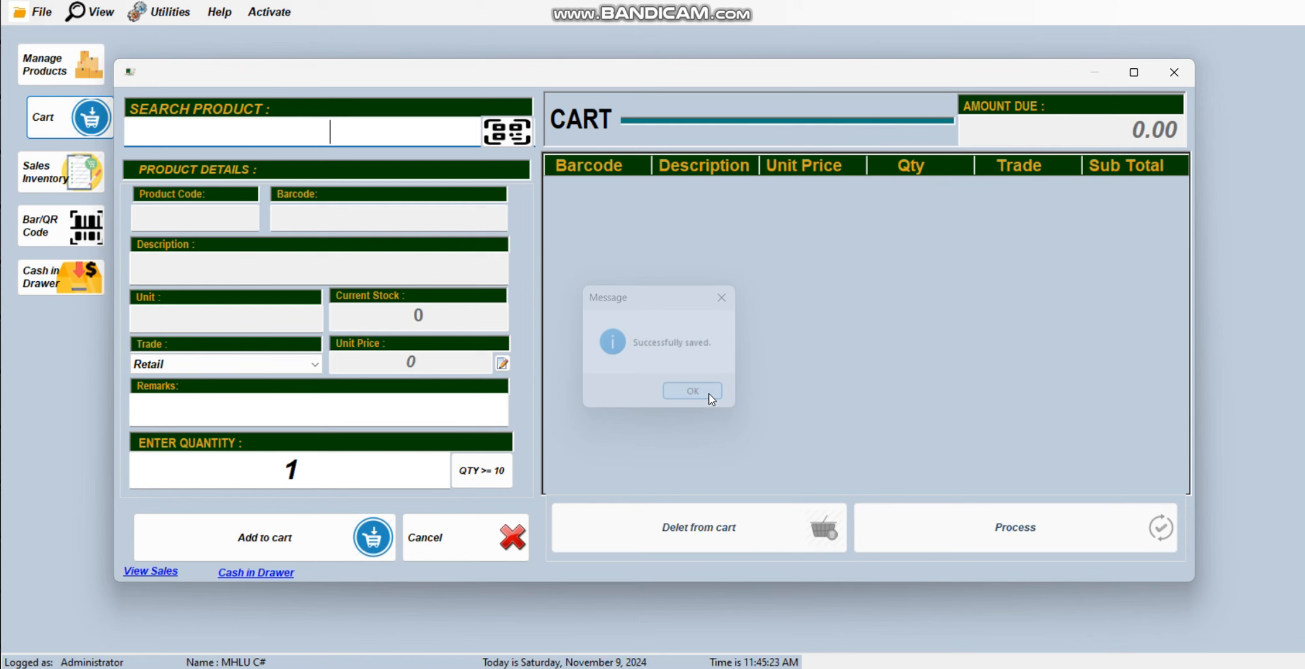
click(1174, 73)
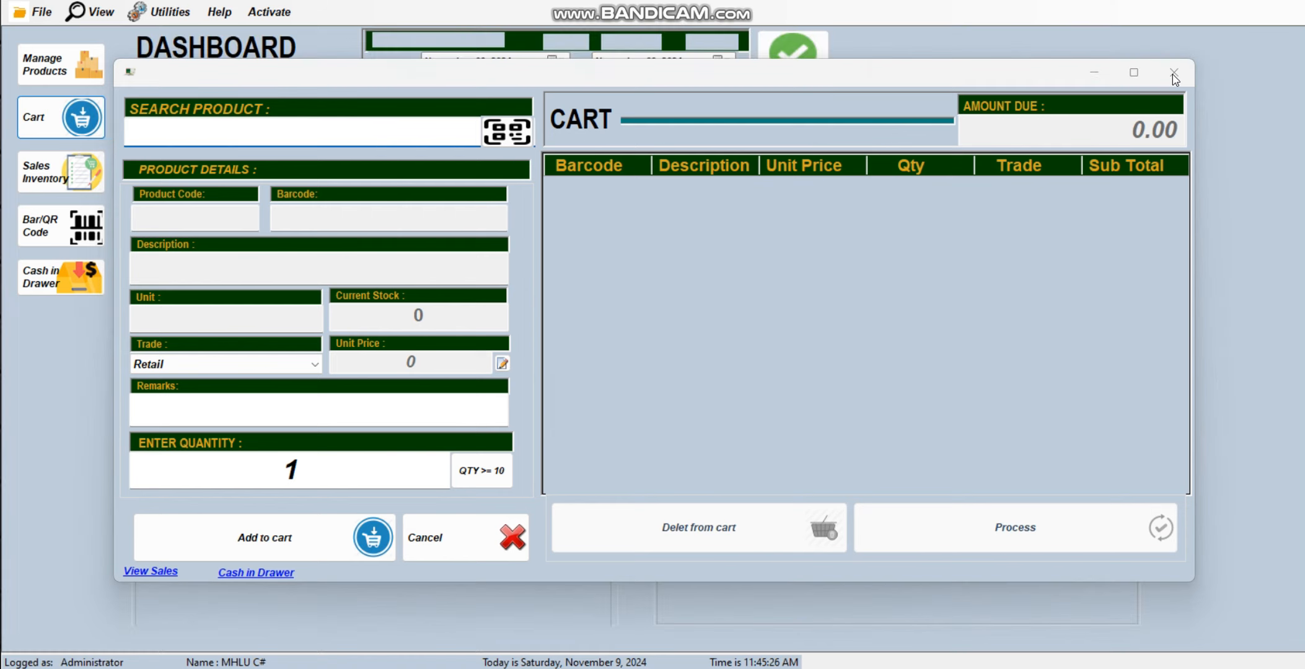
Step: Open the sales inventory and list the sales by item, followed by receipt number
click(88, 166)
click(289, 168)
click(266, 199)
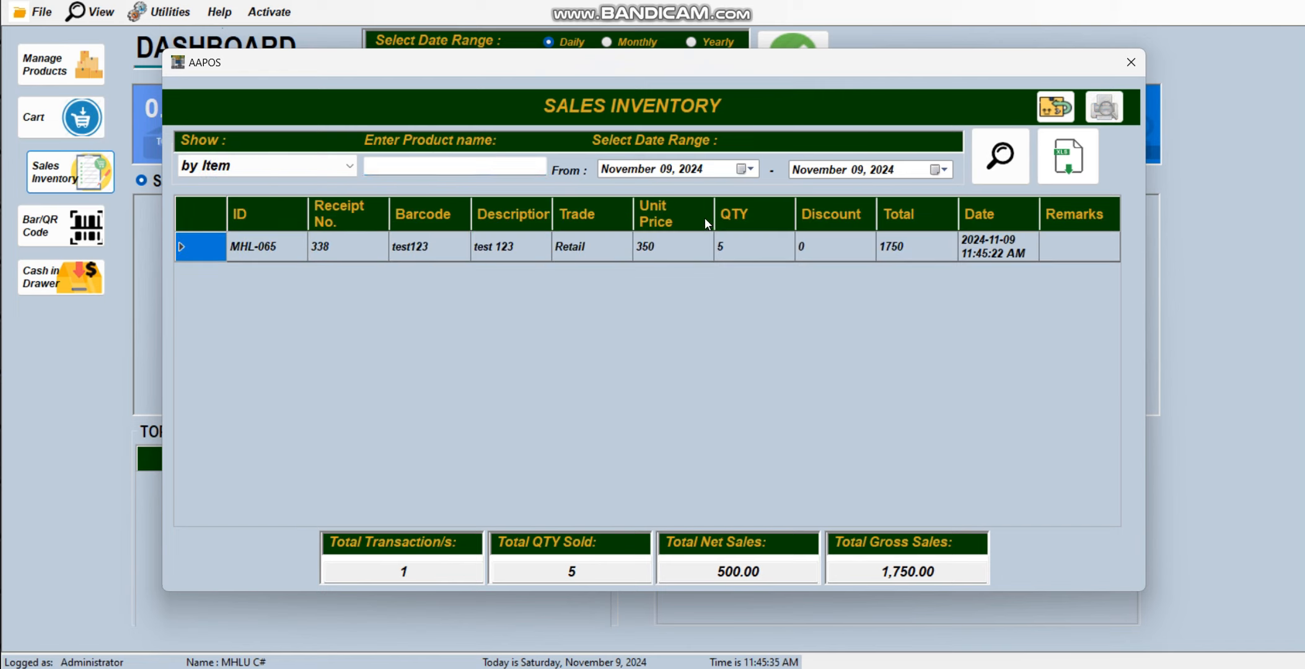
click(310, 167)
click(278, 184)
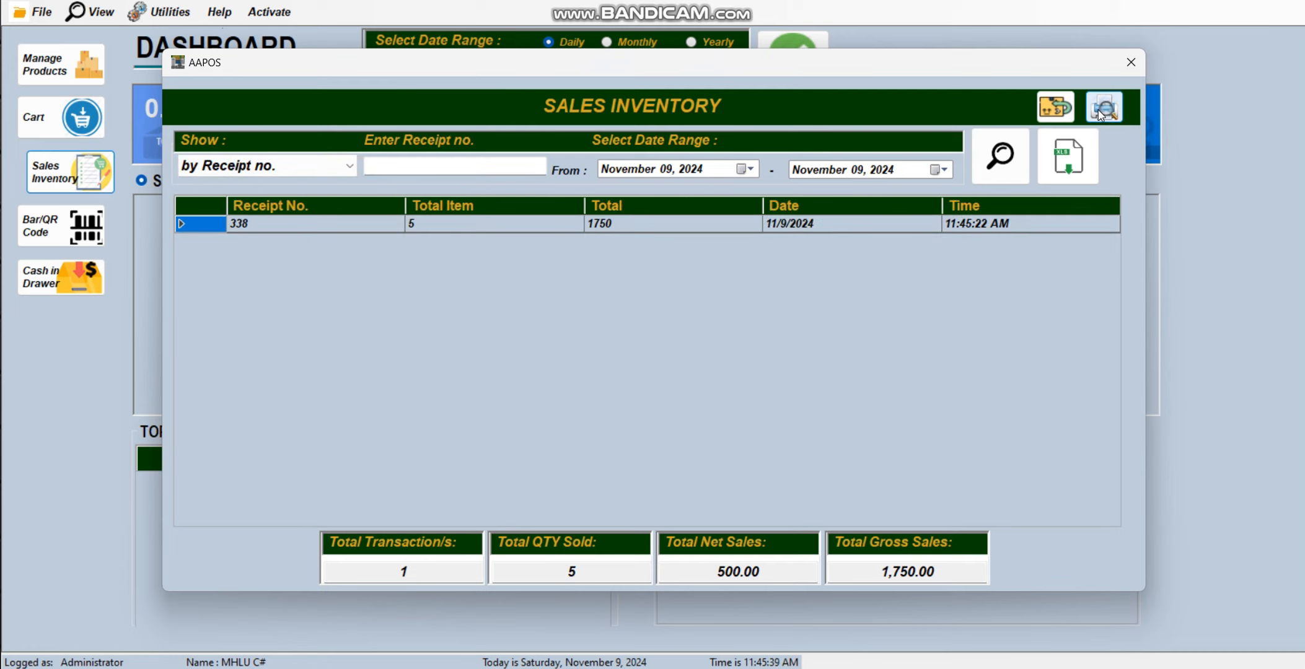
Step: Examine the total quantity sold, total net sales and total gross sales in the sales inventory
click(574, 573)
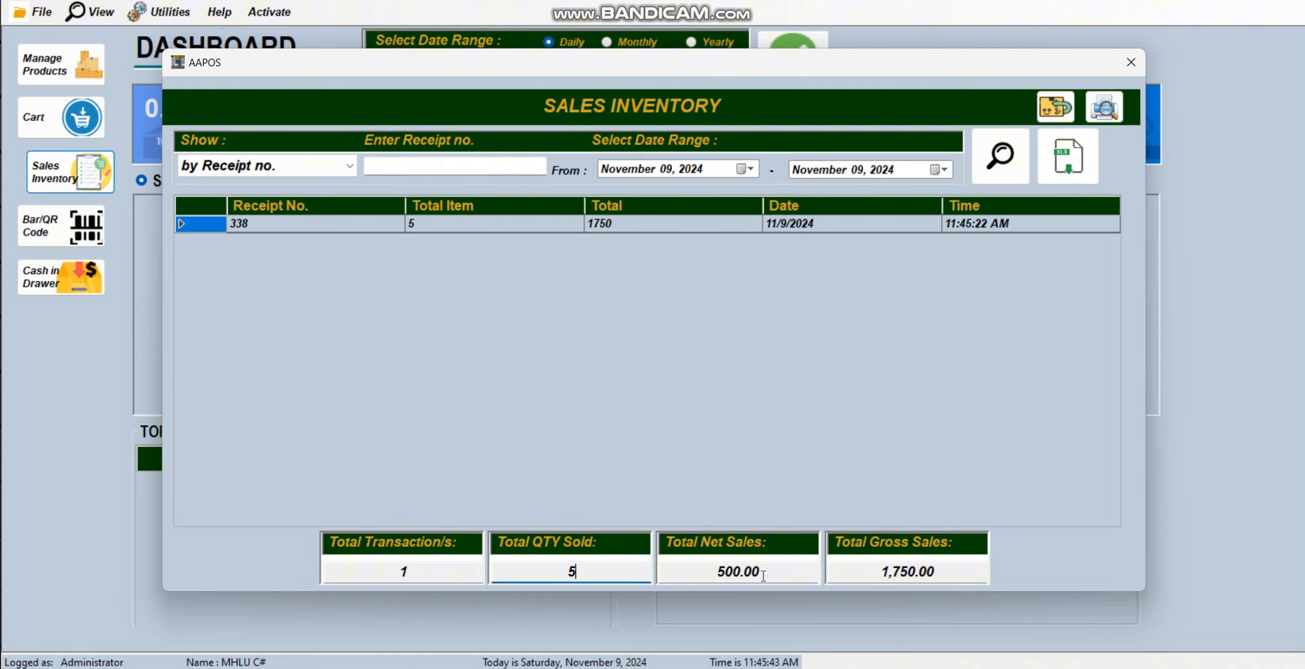
drag(764, 575, 698, 575)
double_click(945, 569)
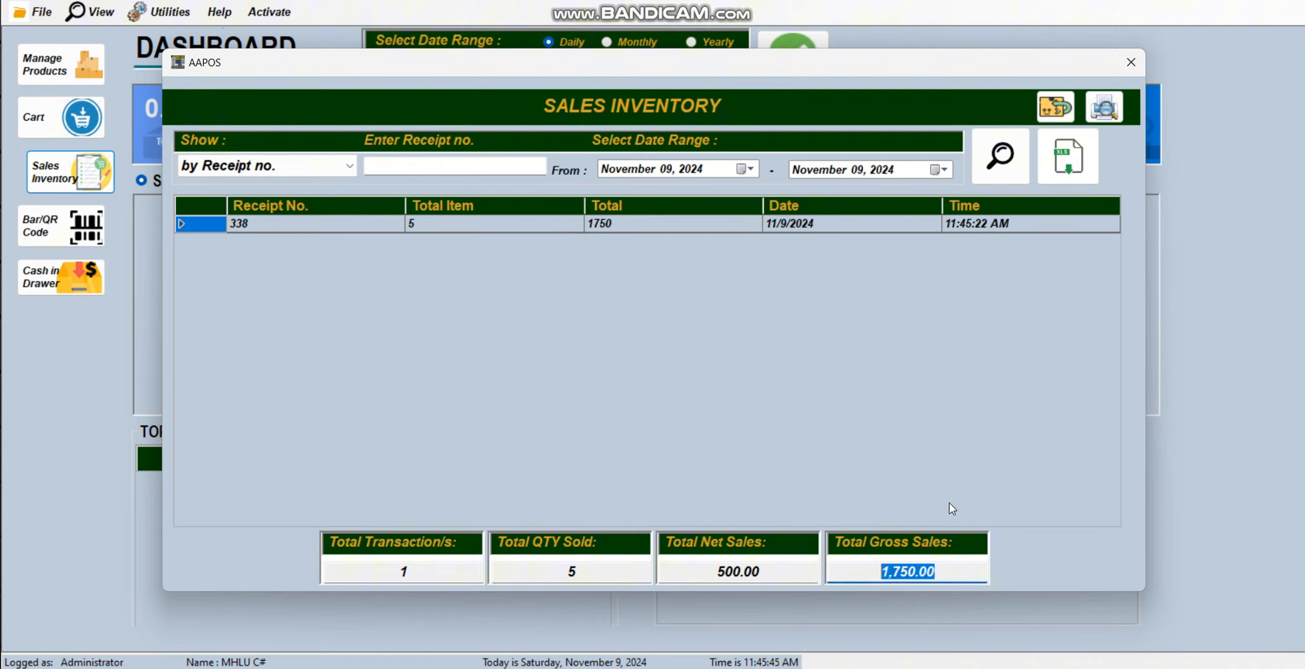
Step: Open the sale's receipt for reprinting, view its print preview and close the sales inventory
click(1106, 107)
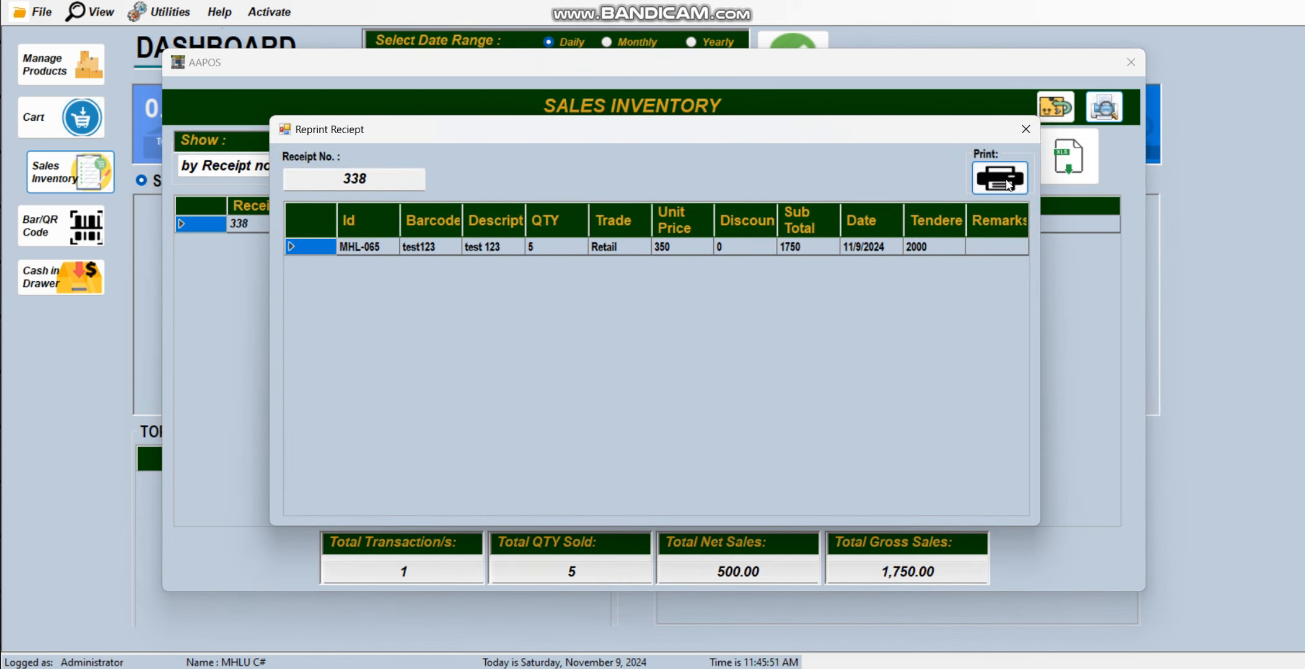
click(1008, 182)
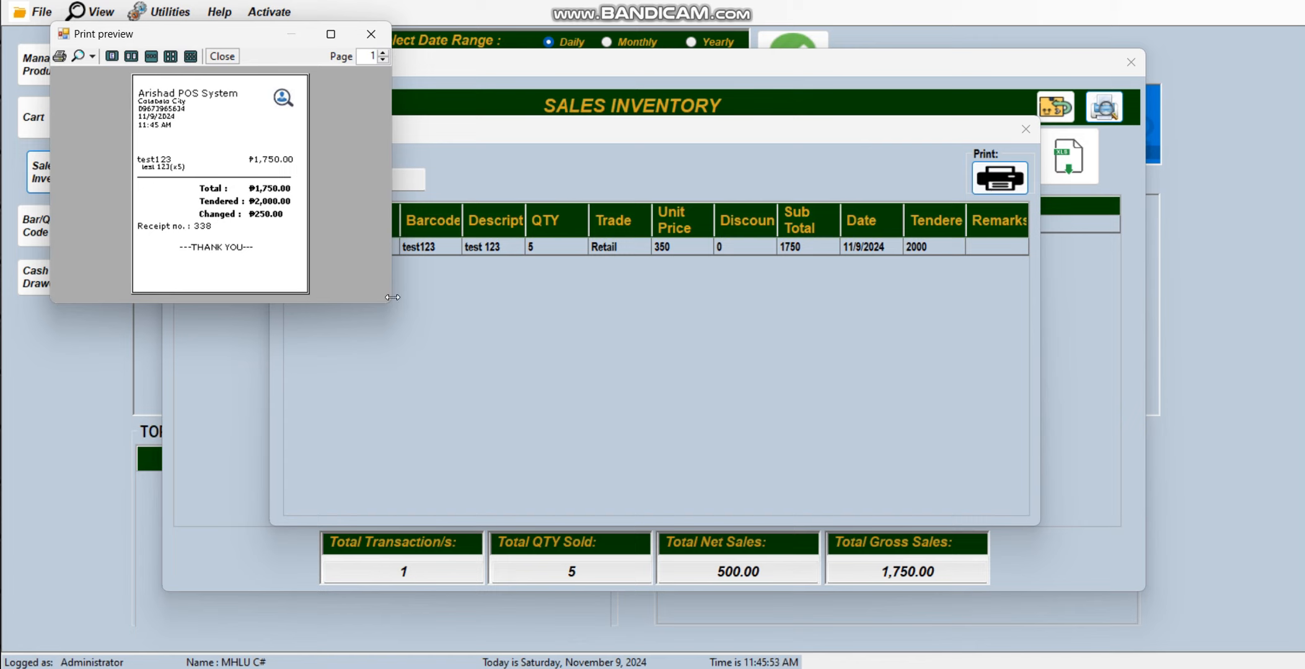
click(371, 35)
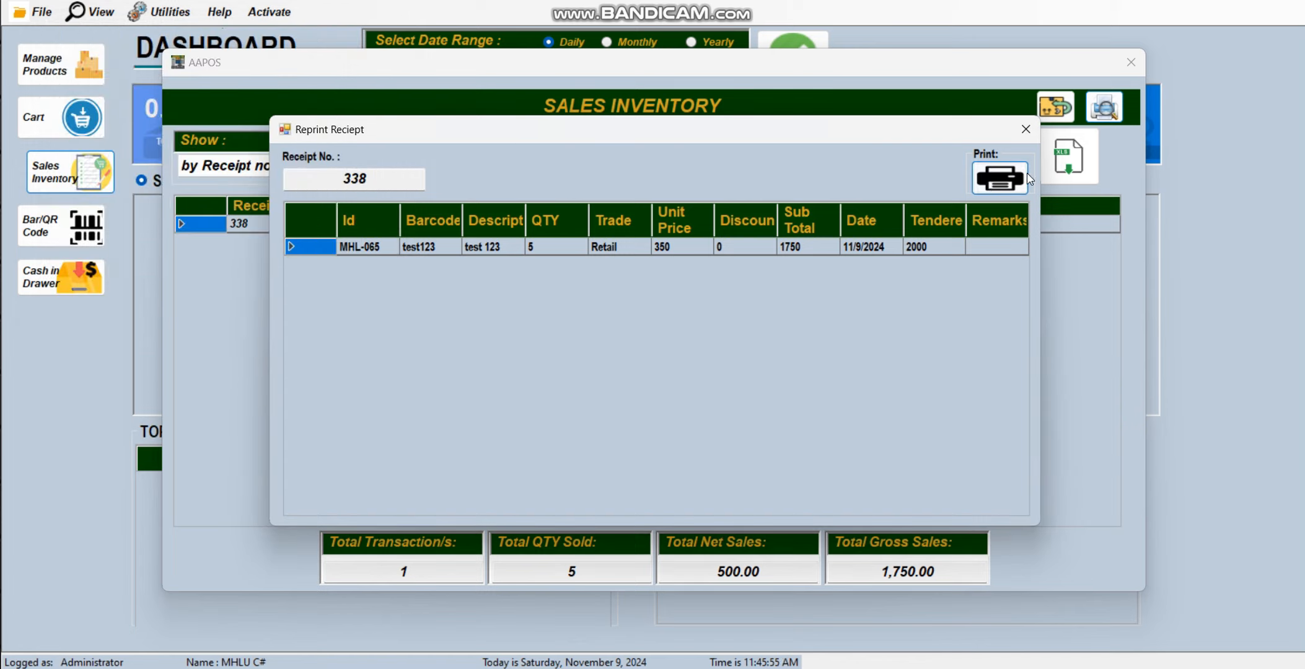
click(1025, 129)
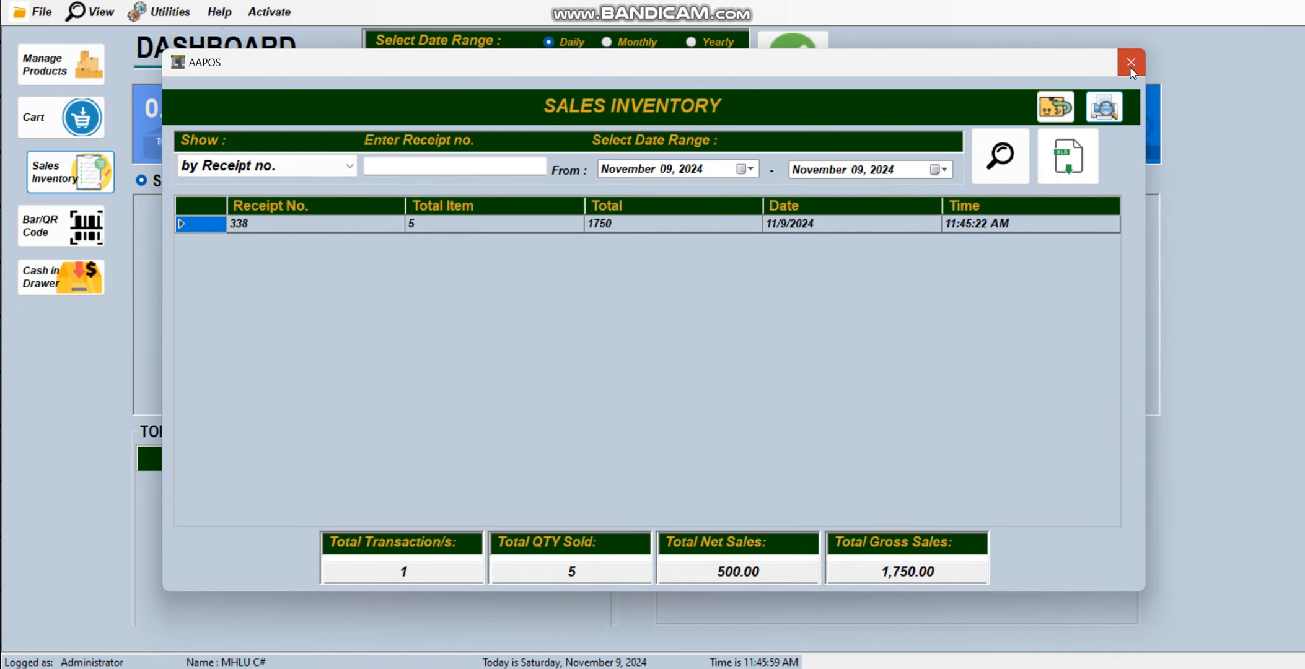
click(1129, 64)
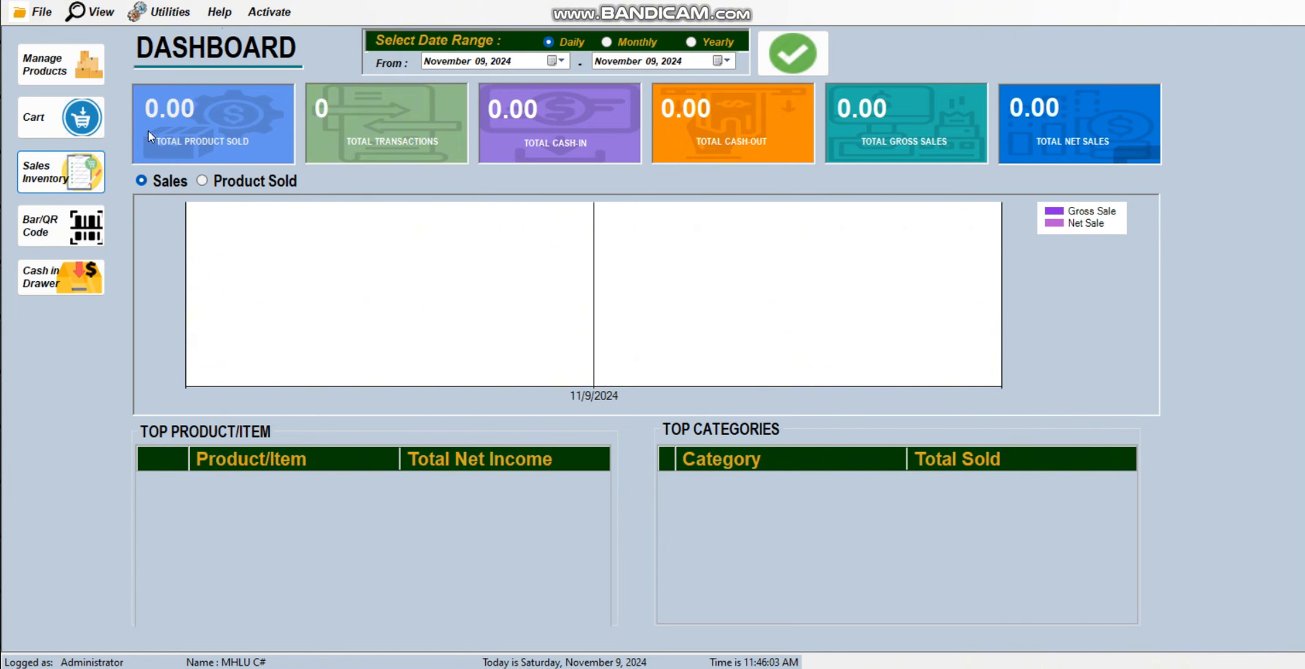
Step: Search the product inventory for "test" and check the current stock and stock sold of test 123
click(80, 62)
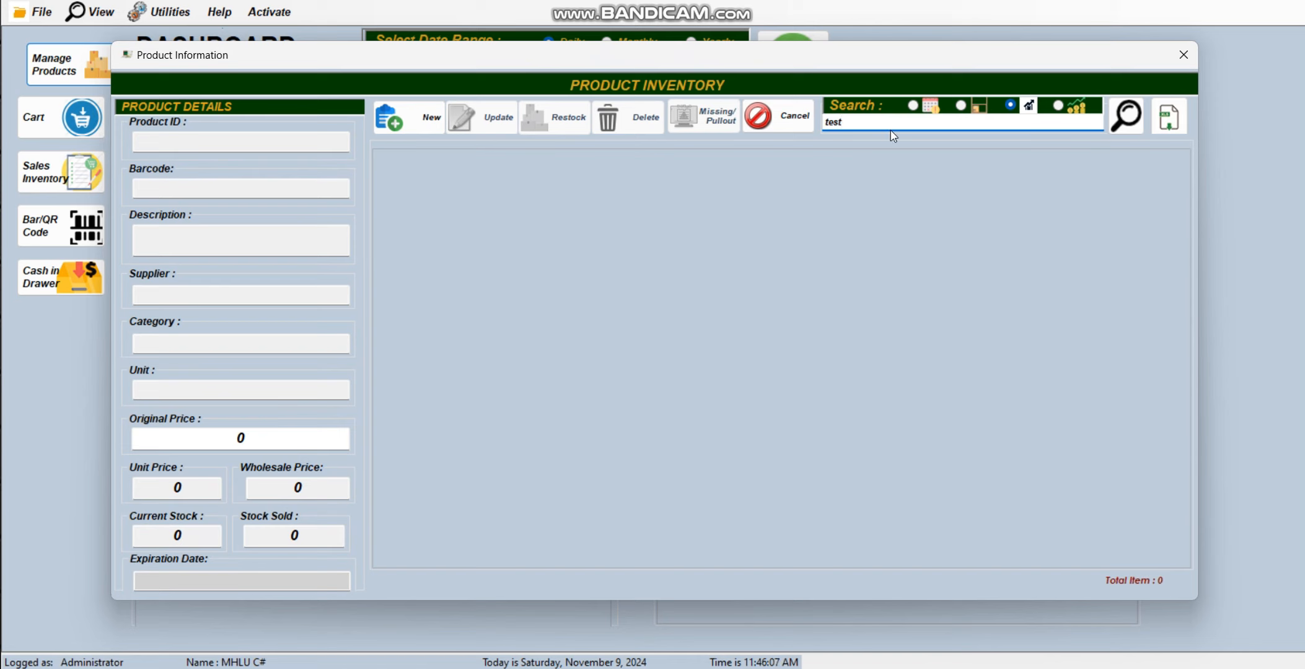
click(1125, 115)
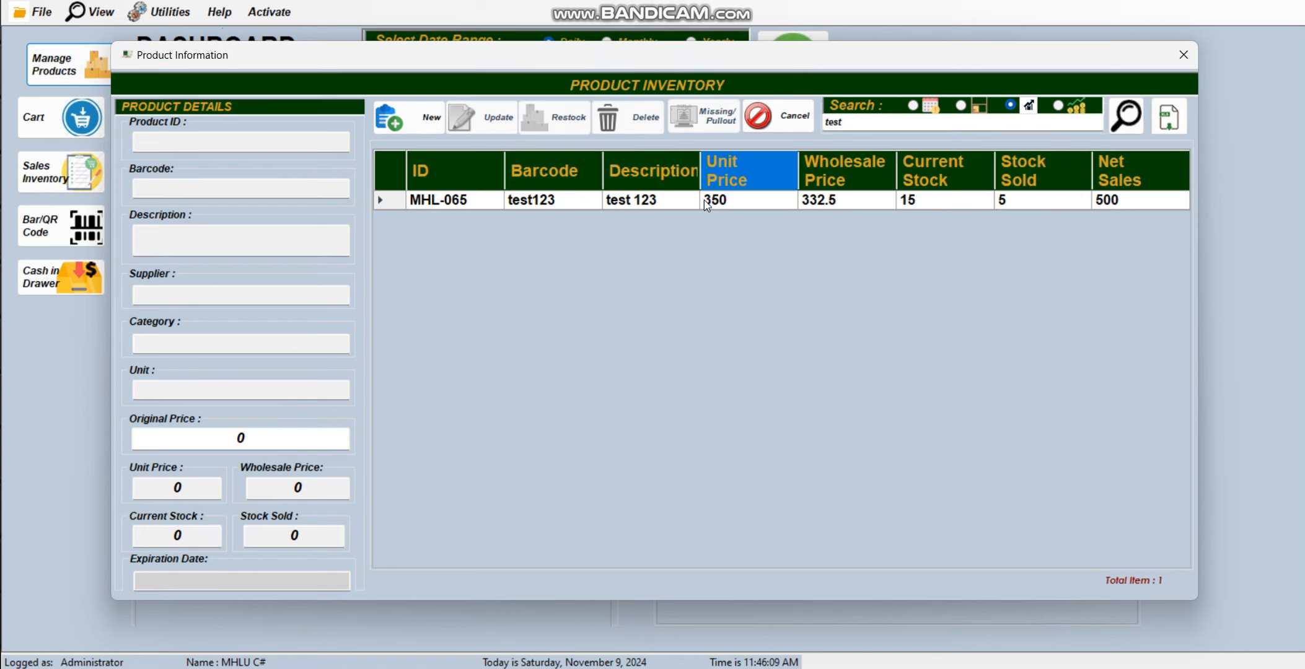
click(706, 205)
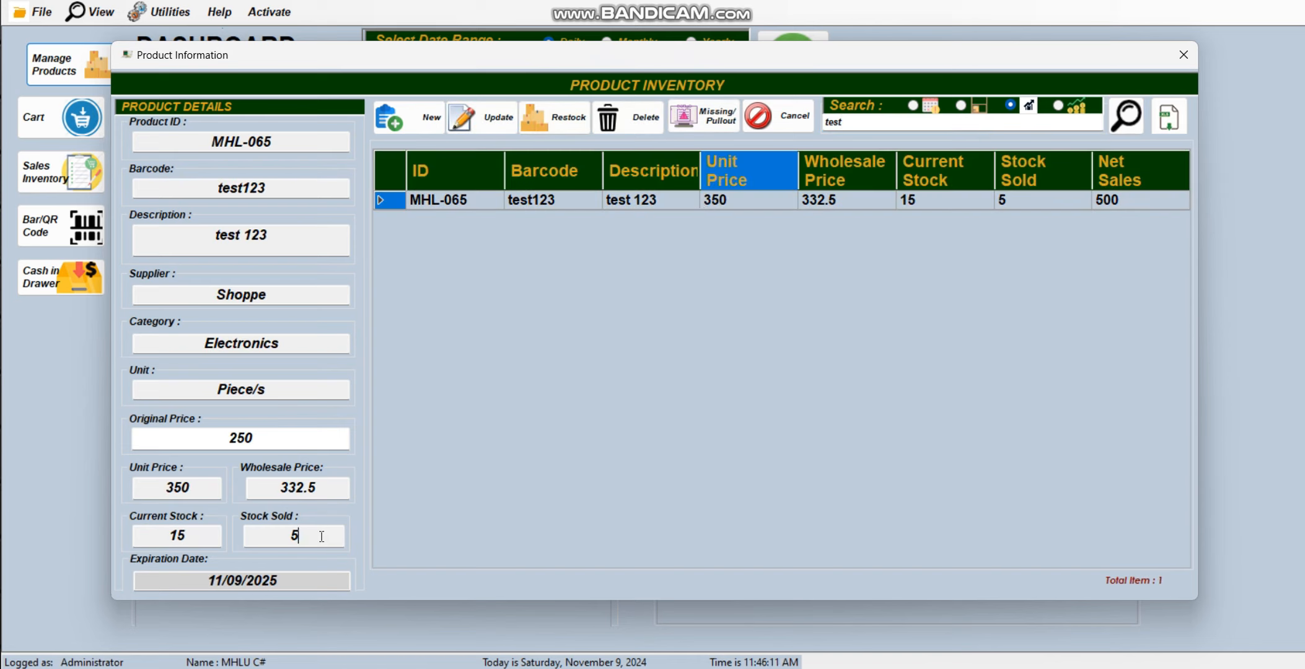
click(281, 537)
click(164, 538)
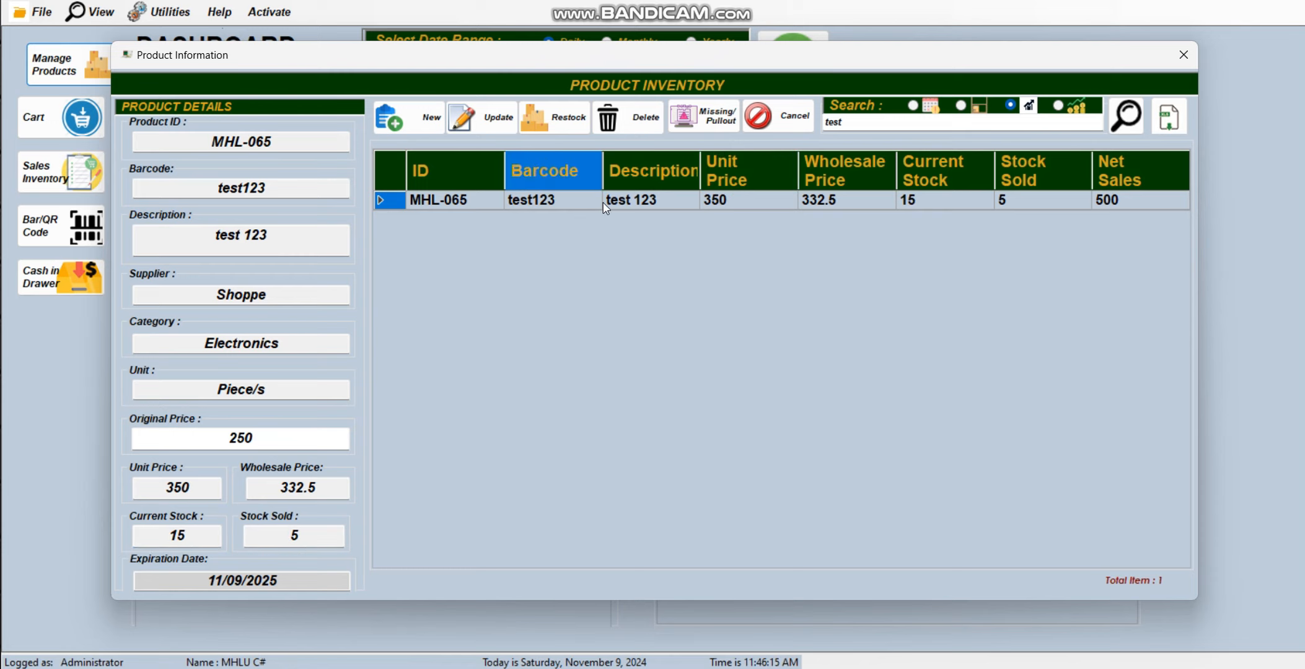
Step: Restock test 123 with 20 new units and check the current stock in its product details
click(553, 123)
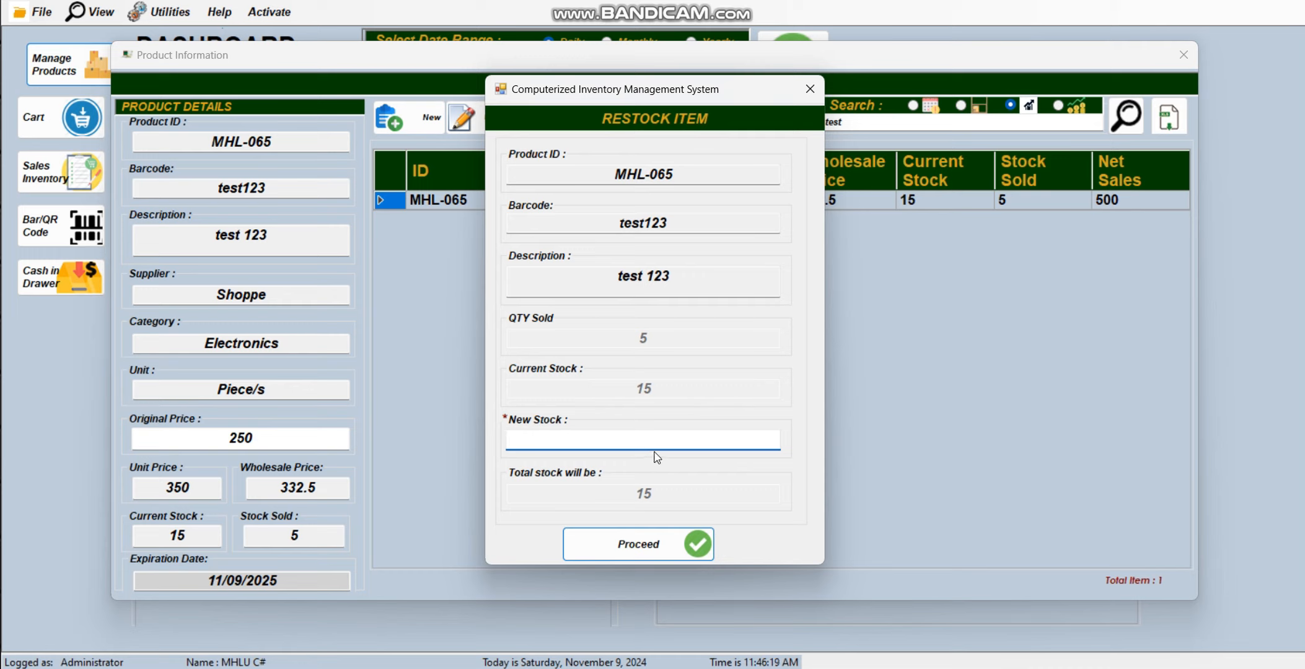
text(29)
key(BackSpace)
text(0)
click(659, 544)
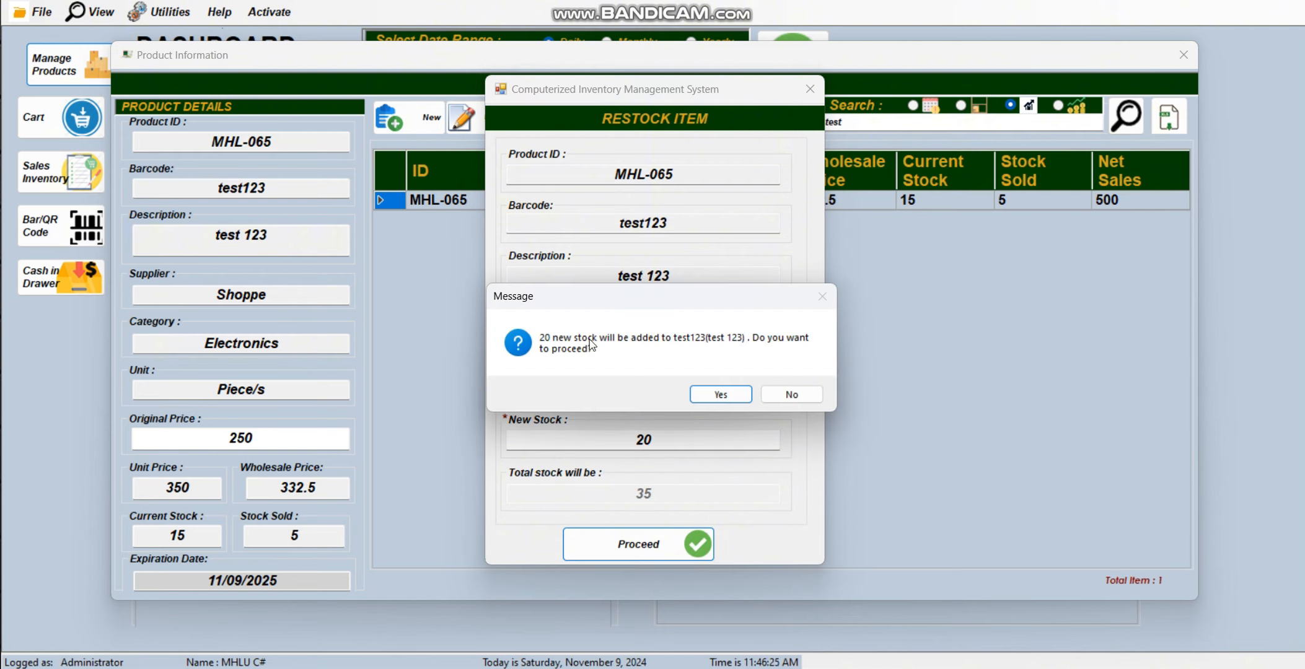
click(724, 395)
click(712, 395)
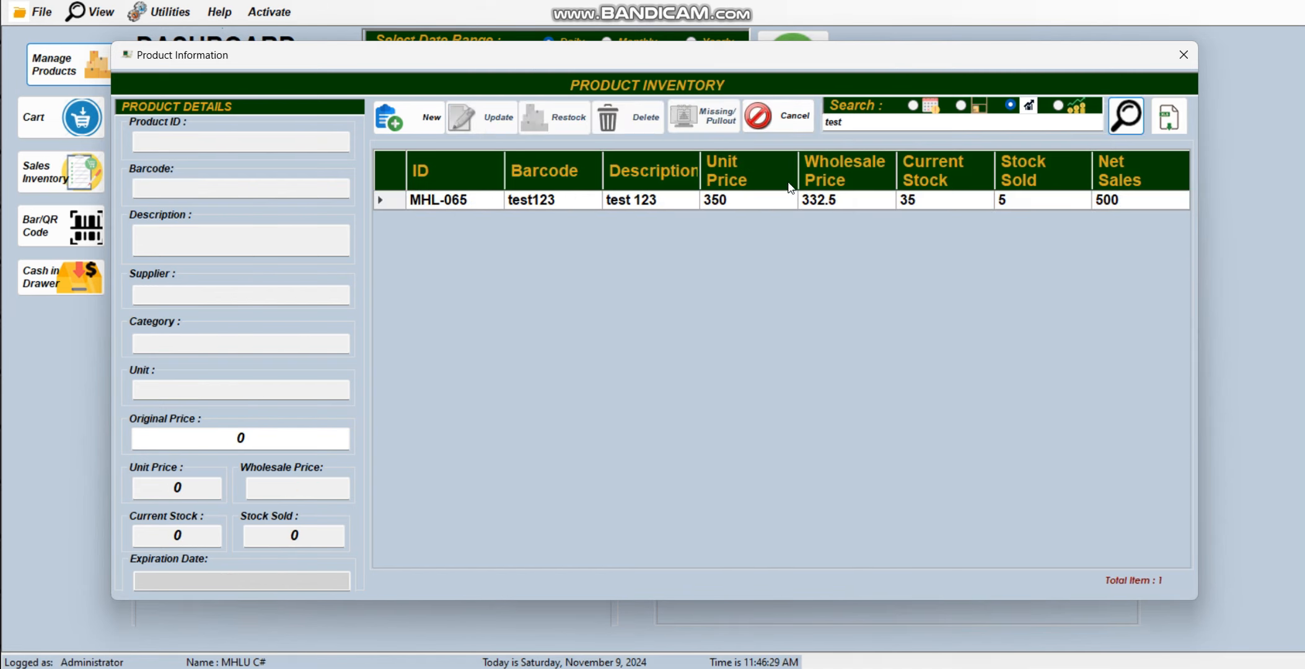
click(777, 198)
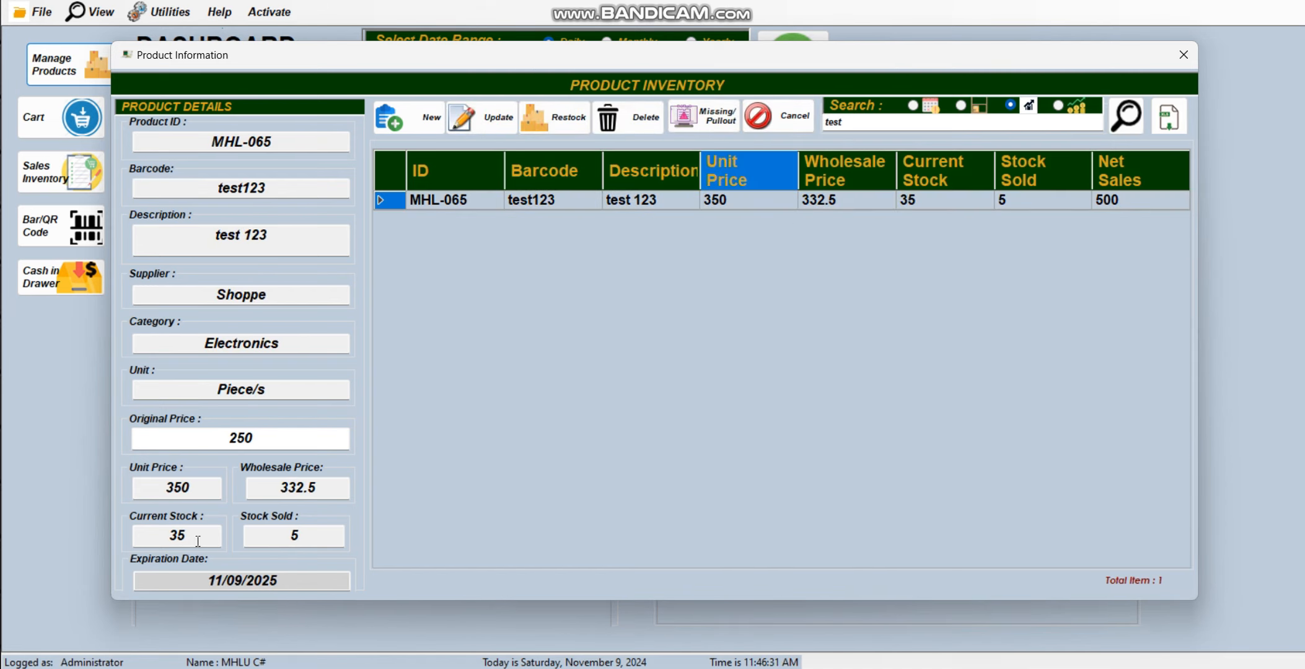
drag(199, 540, 166, 537)
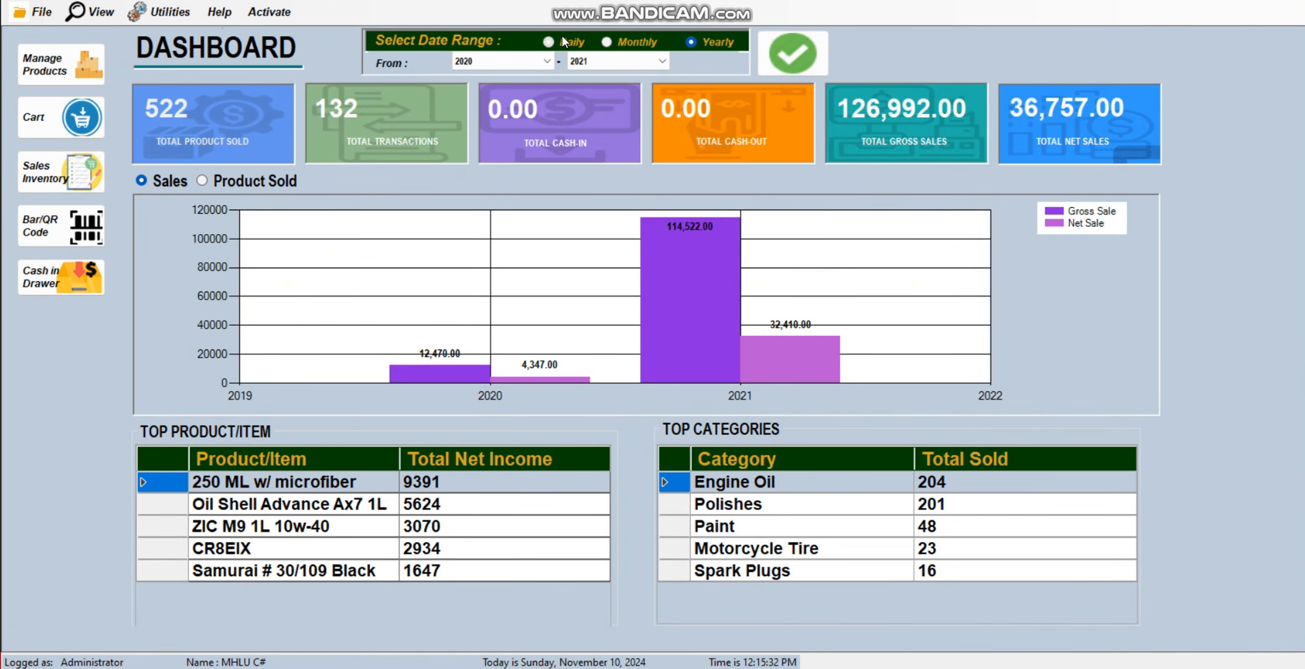
Step: Look through the dashboard's daily, monthly and yearly date range options
click(562, 38)
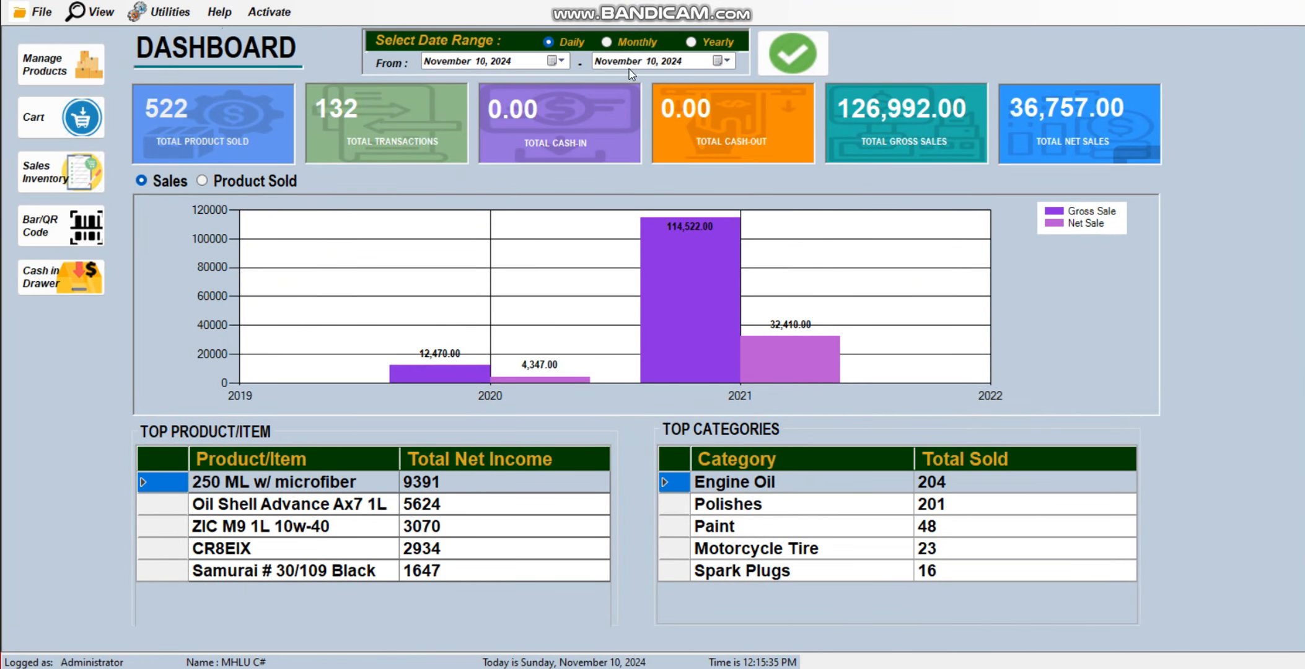
click(634, 45)
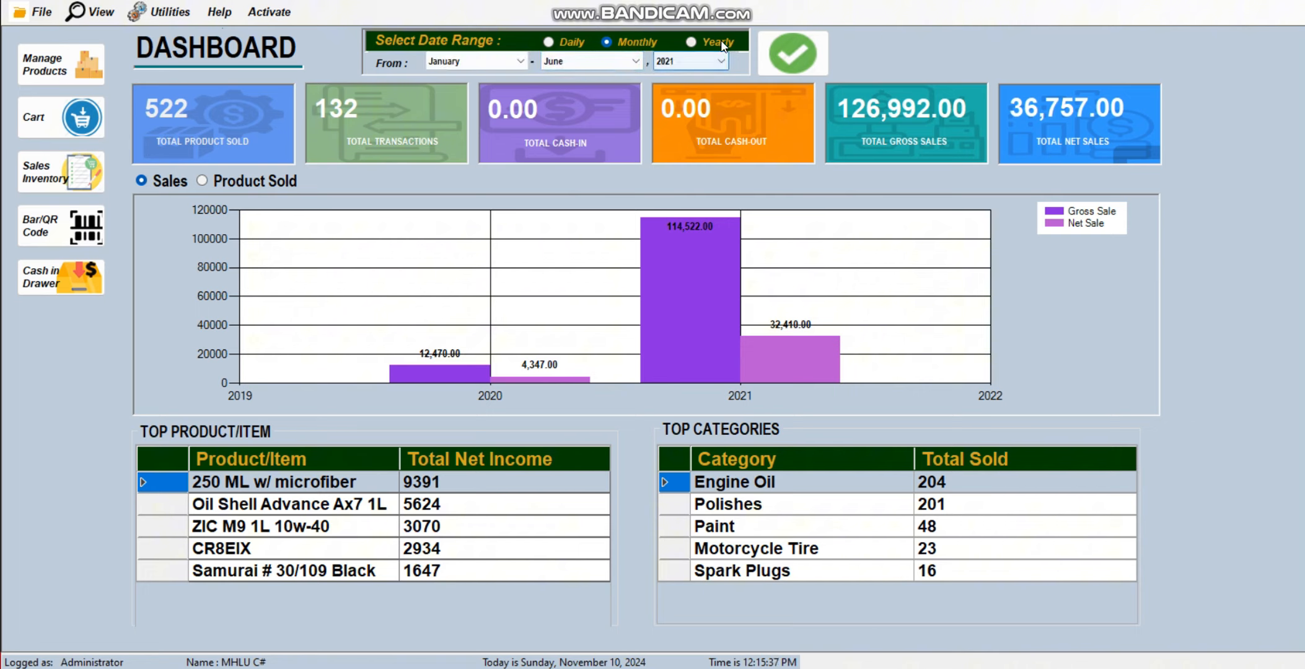
click(719, 42)
Step: Display the dashboard's monthly sales from January to December 2021
click(638, 41)
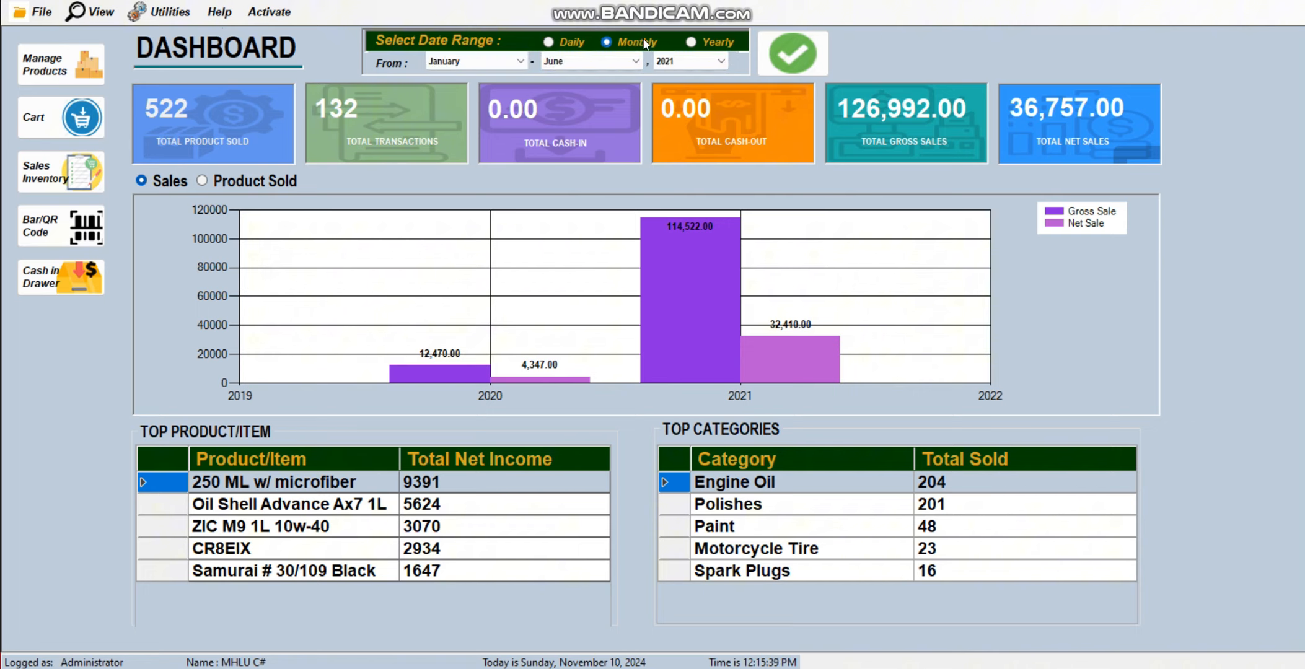
click(591, 59)
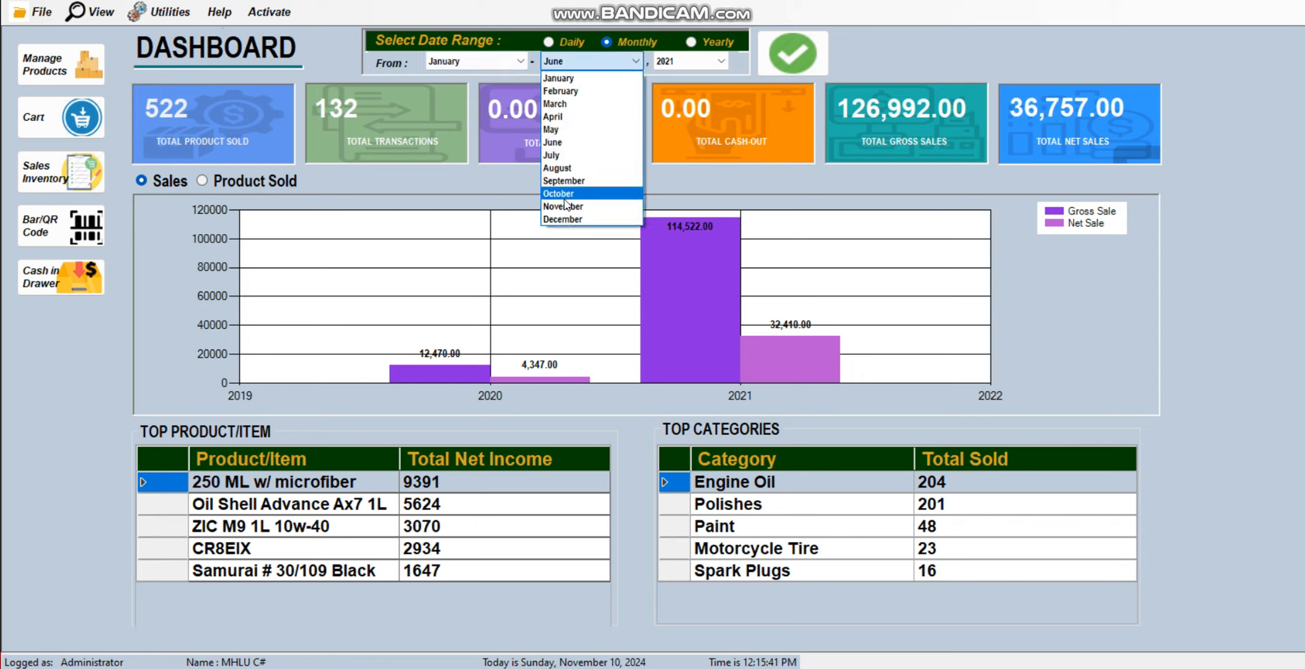
click(566, 223)
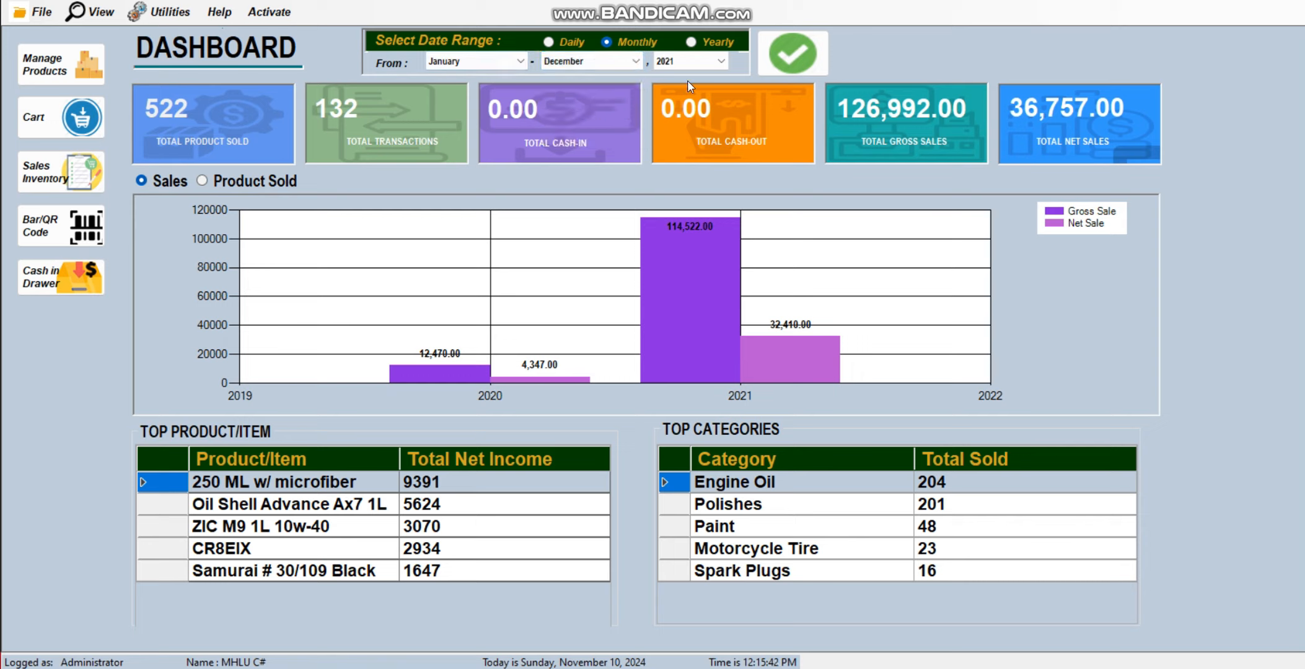
click(688, 60)
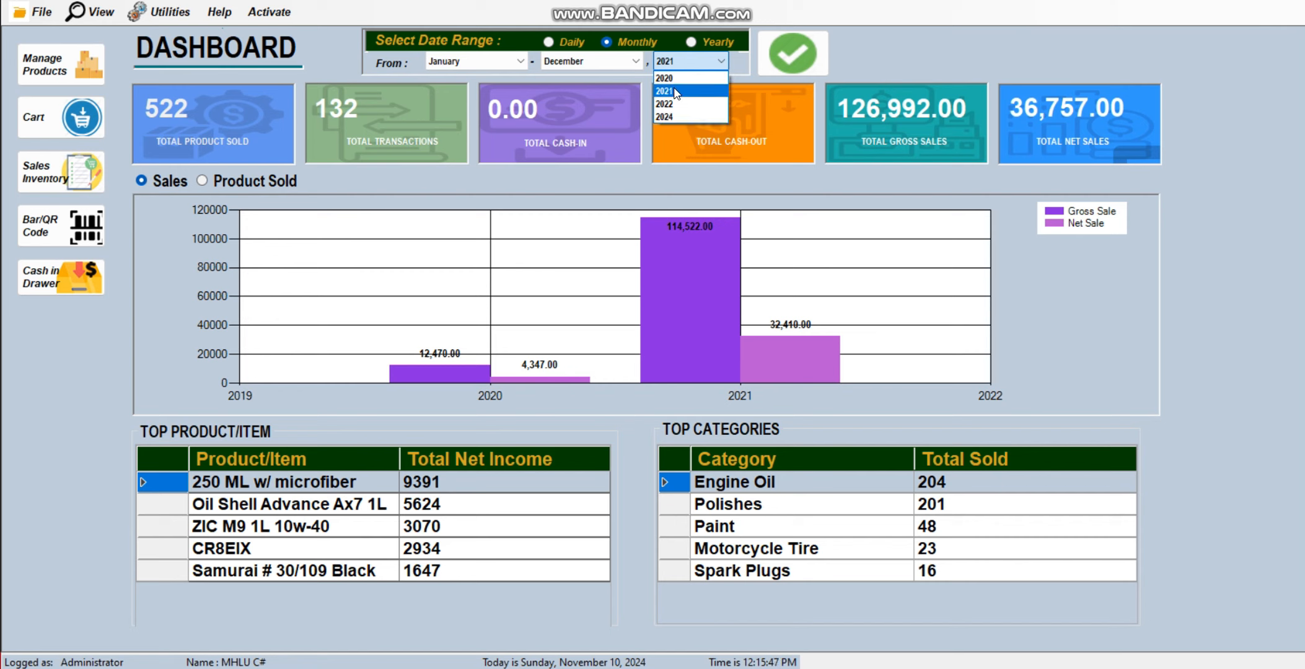
click(675, 92)
click(790, 52)
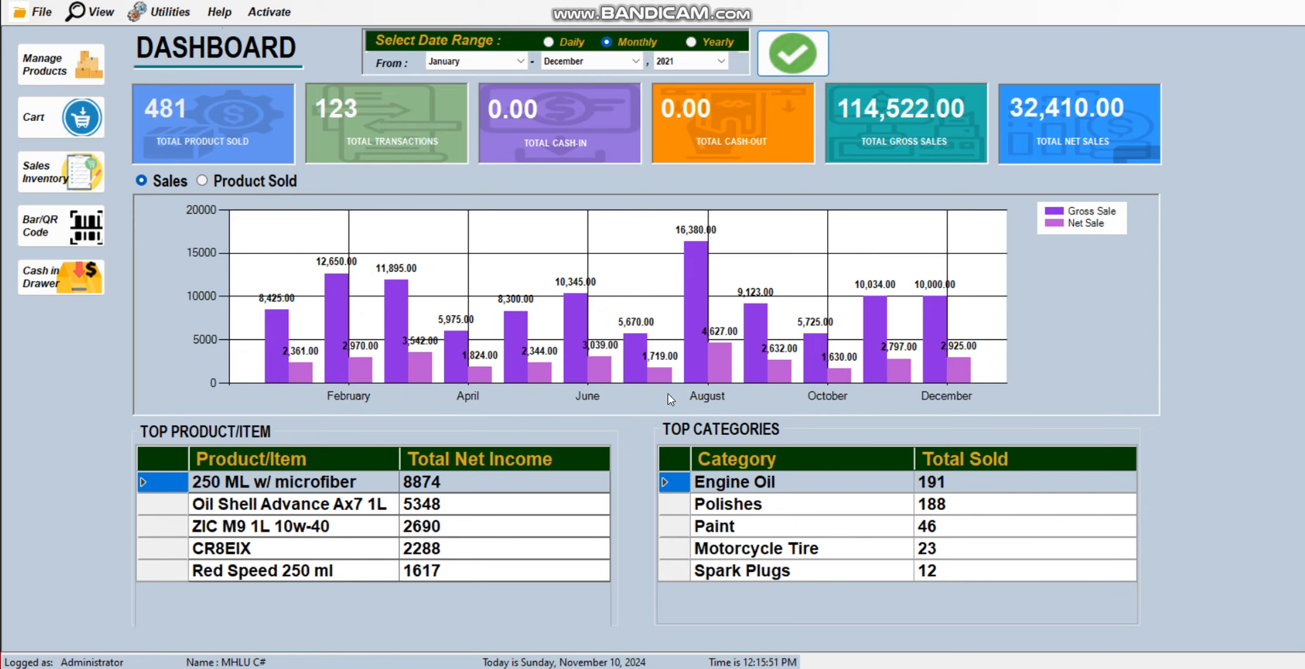
Step: Display the dashboard's monthly sales from January to April 2021
click(598, 62)
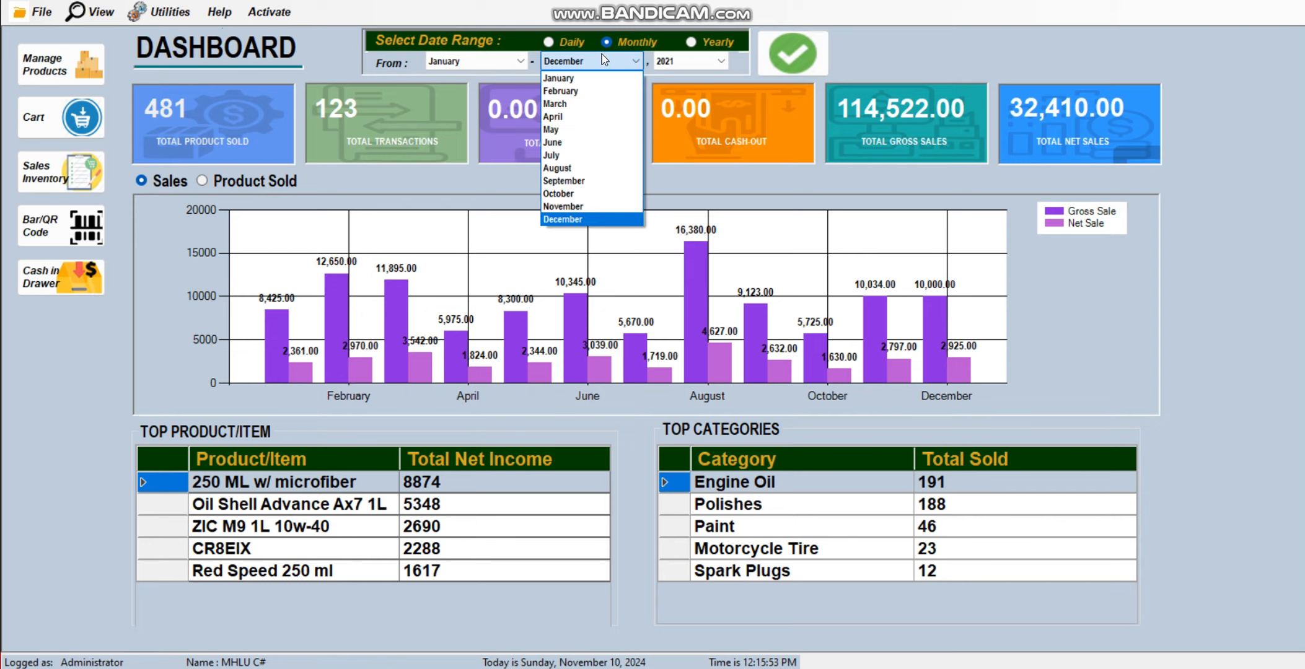
click(576, 117)
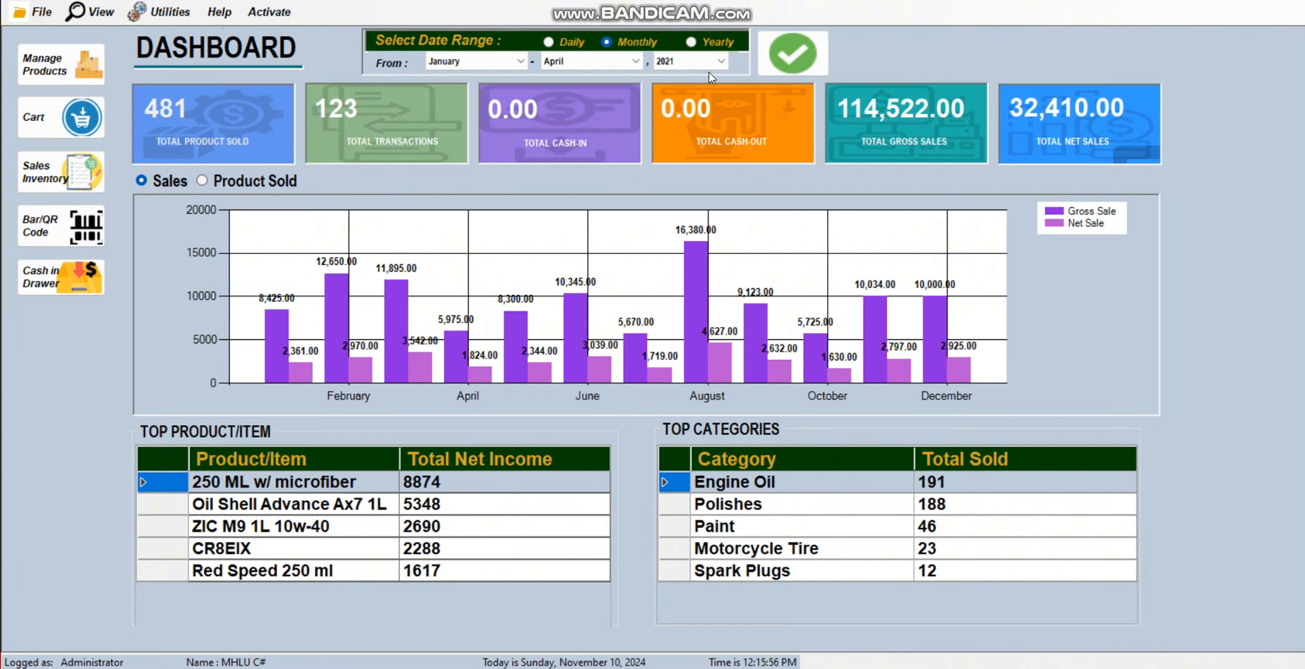
click(780, 68)
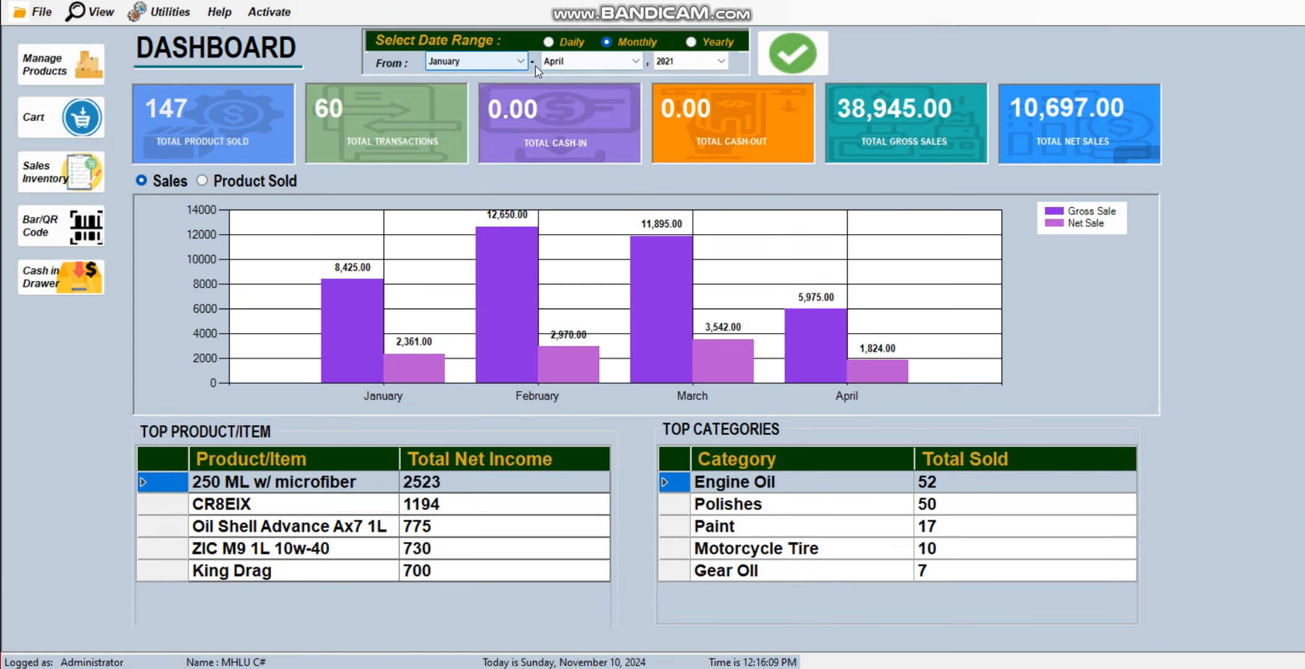
Step: Narrow the dashboard's monthly sales to January 2021 only
click(549, 62)
click(548, 78)
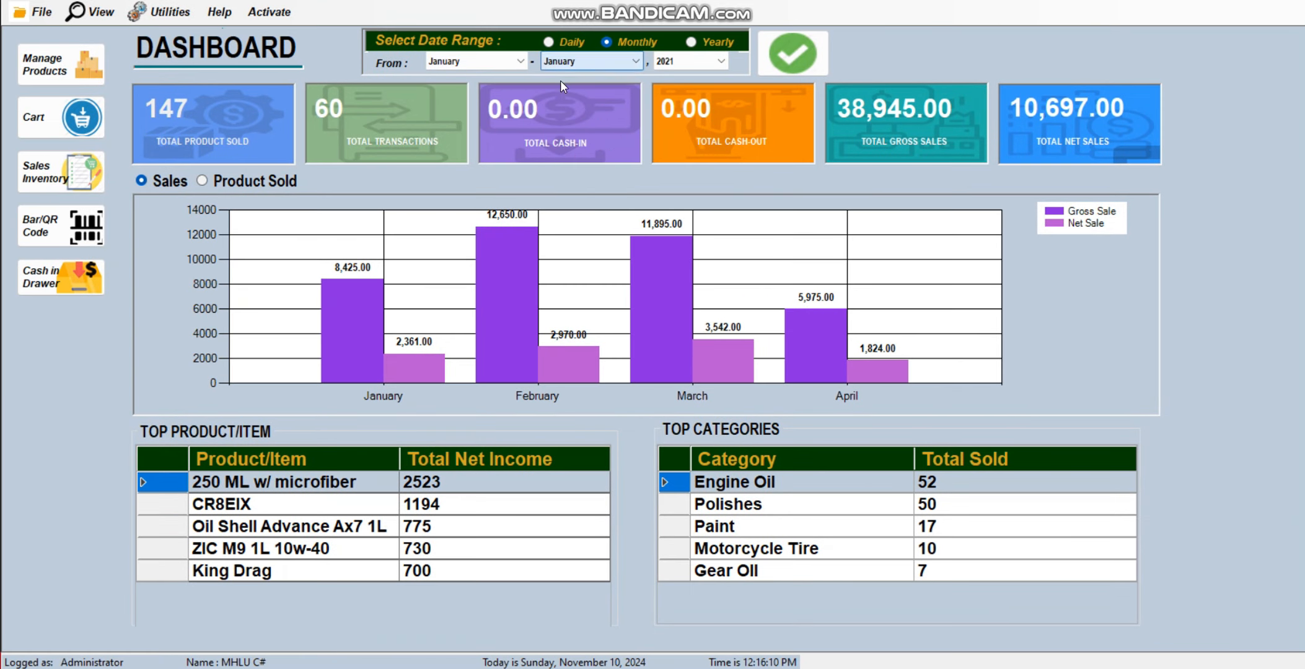
click(782, 71)
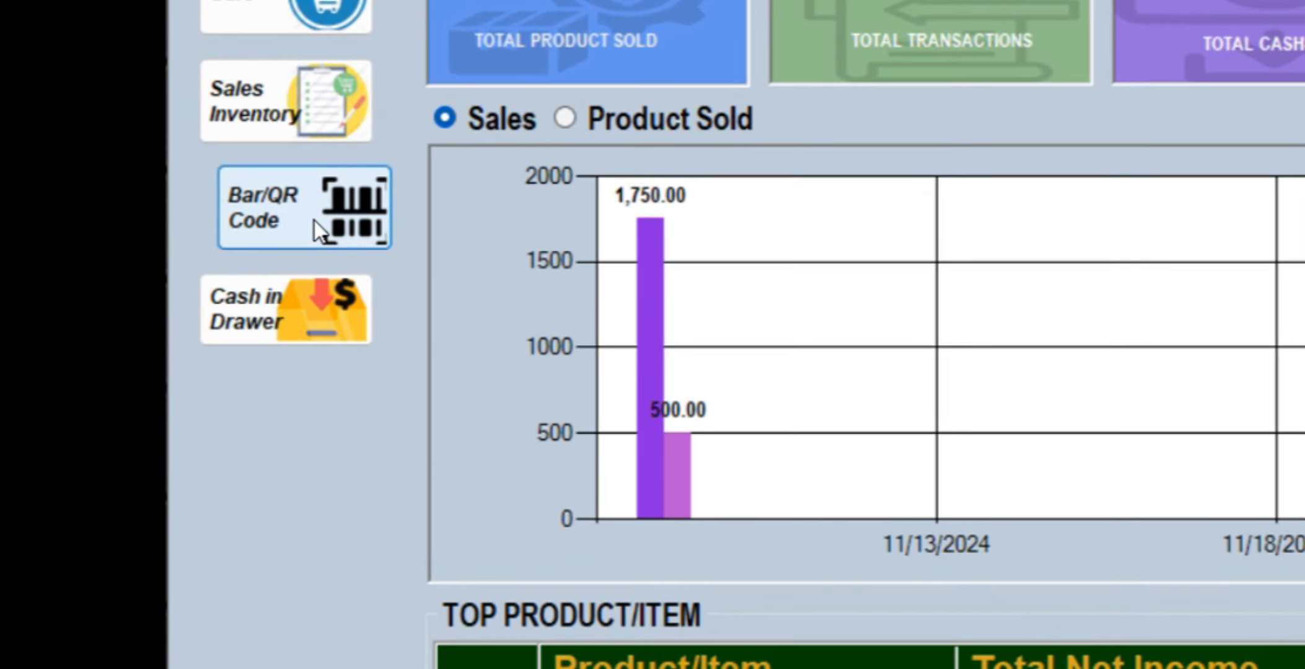
Step: Open the bar/QR code generator and search for stock-in records from June 09, 2024 to October 09, 2024
click(428, 260)
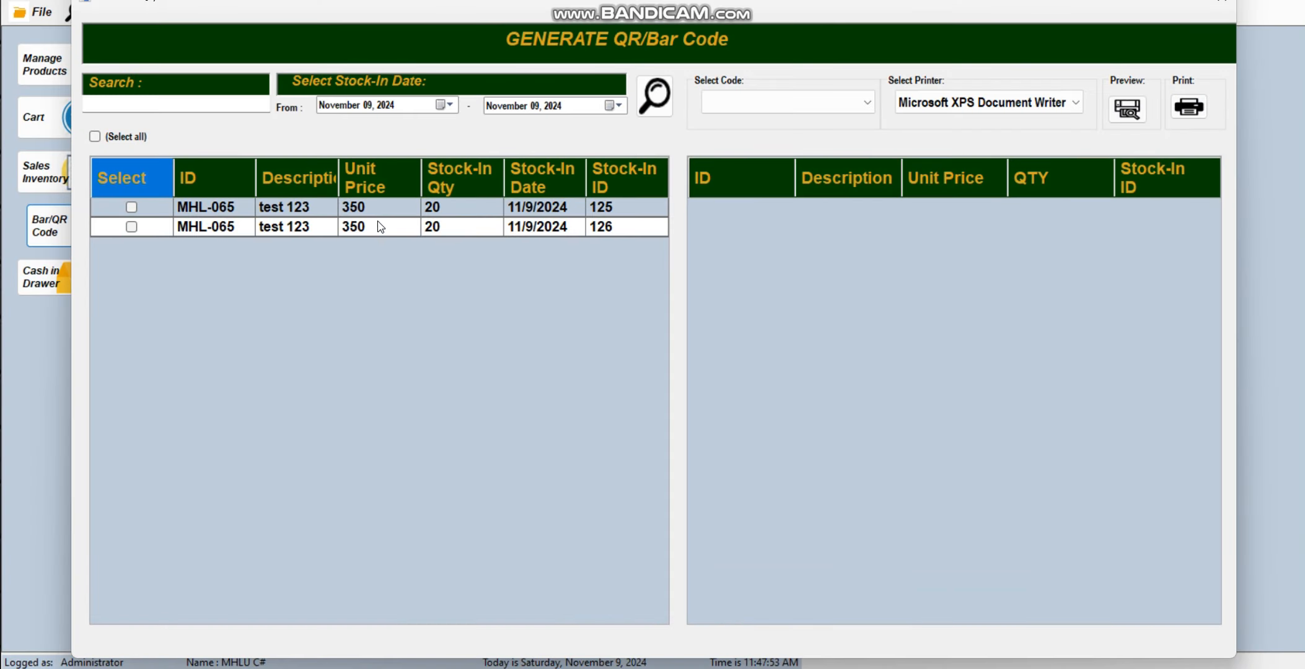
click(444, 107)
click(435, 127)
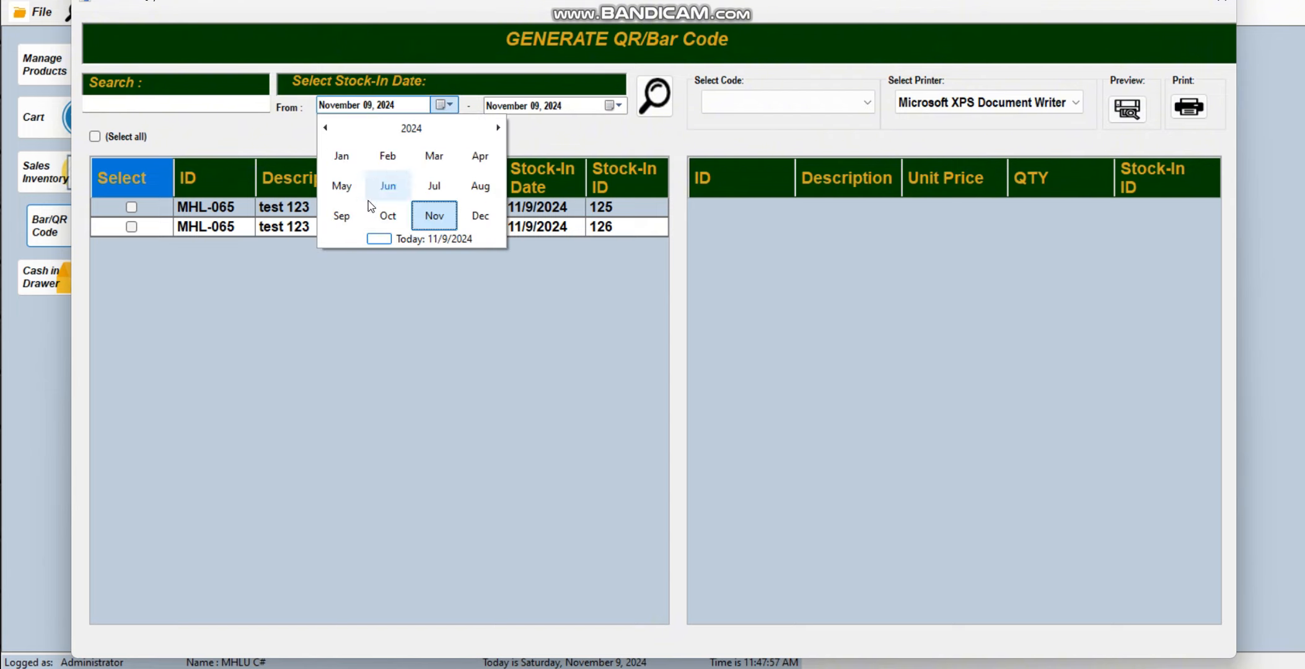
click(395, 190)
click(516, 110)
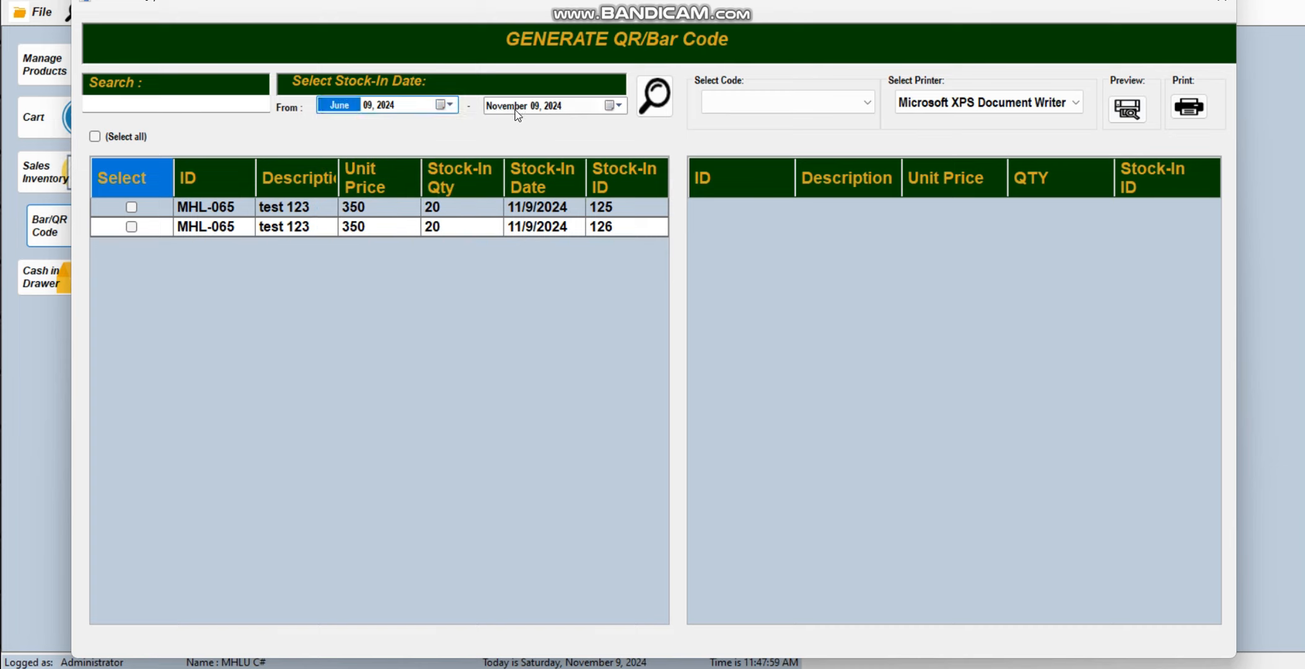
click(514, 109)
key(Down)
click(654, 96)
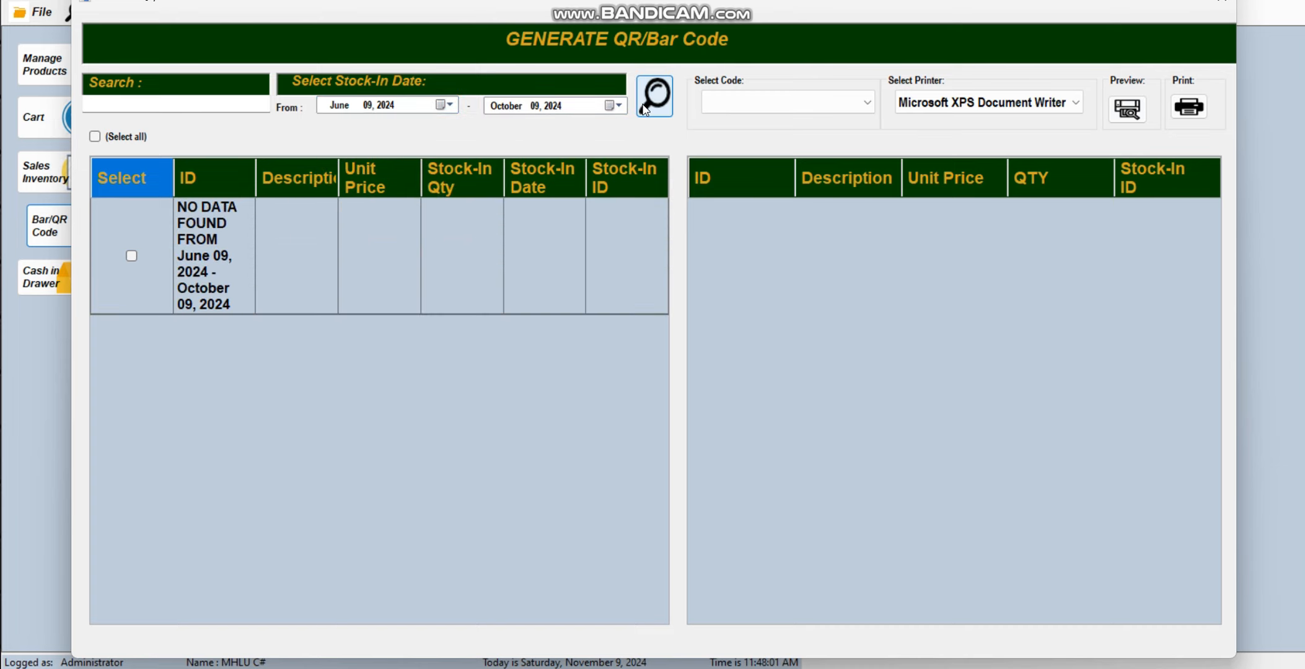
Step: Set both stock-in dates to November 09, 2024 and search for the matching stock-in records
click(349, 110)
key(Up)
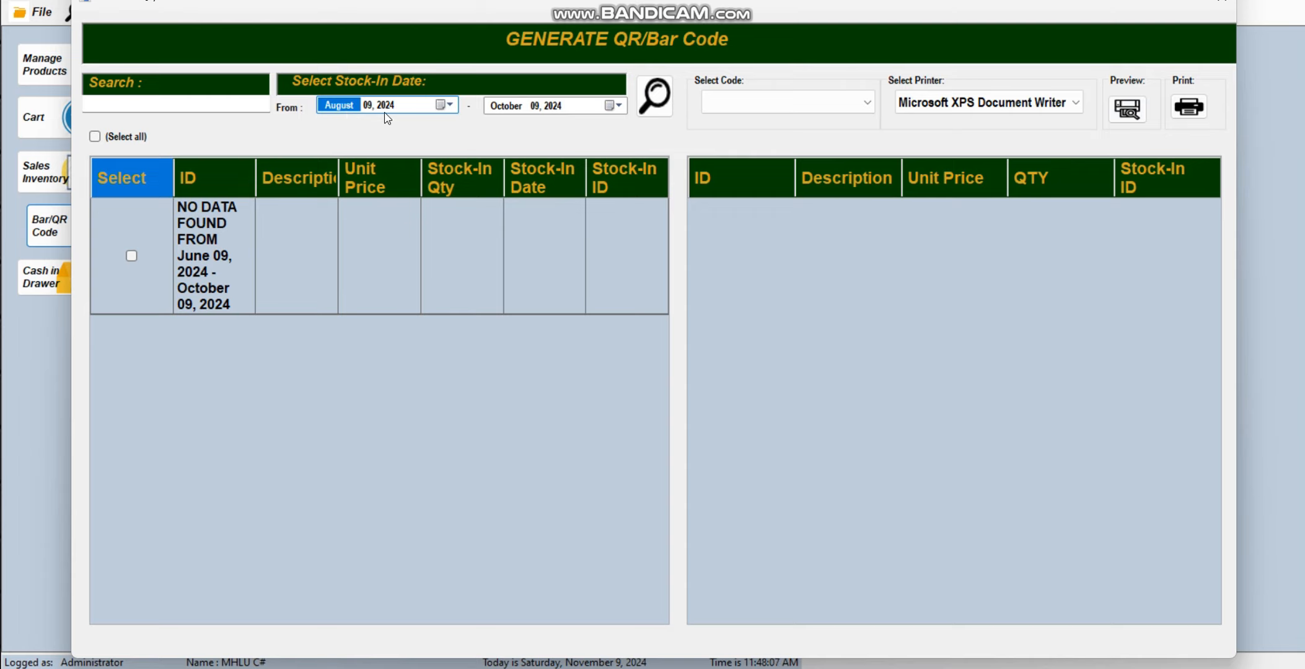
key(Up)
key(Up)
key(Up)
click(505, 106)
key(Up)
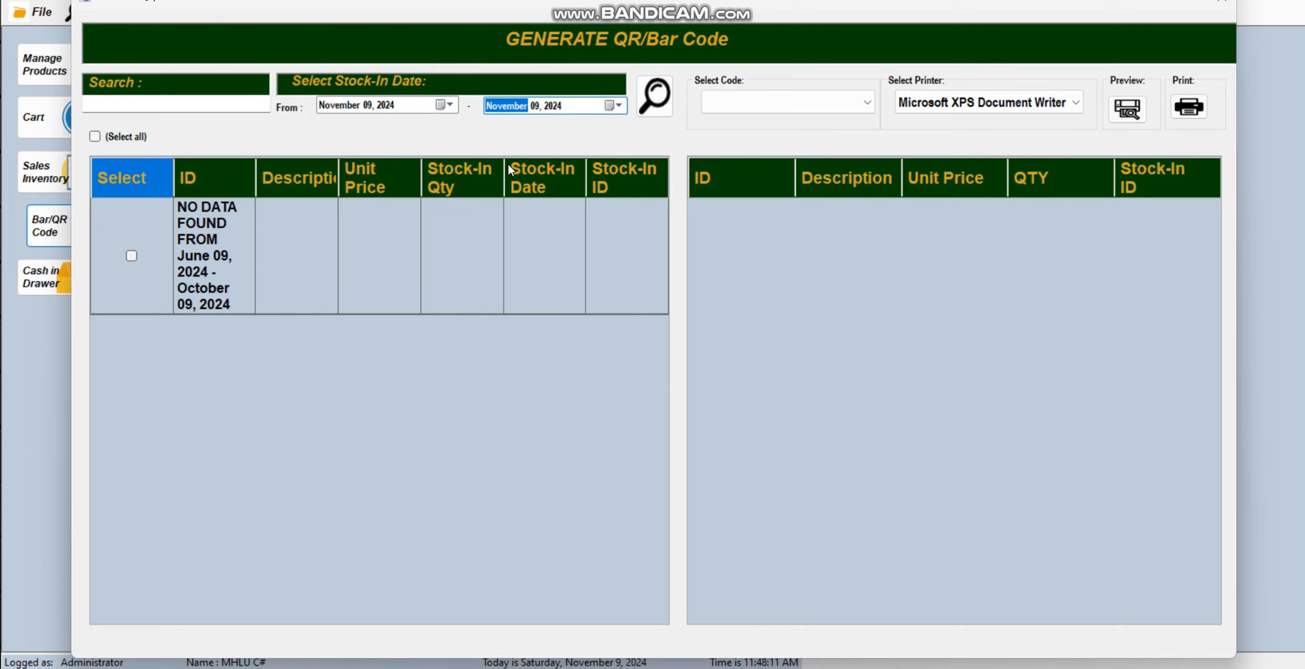
click(654, 96)
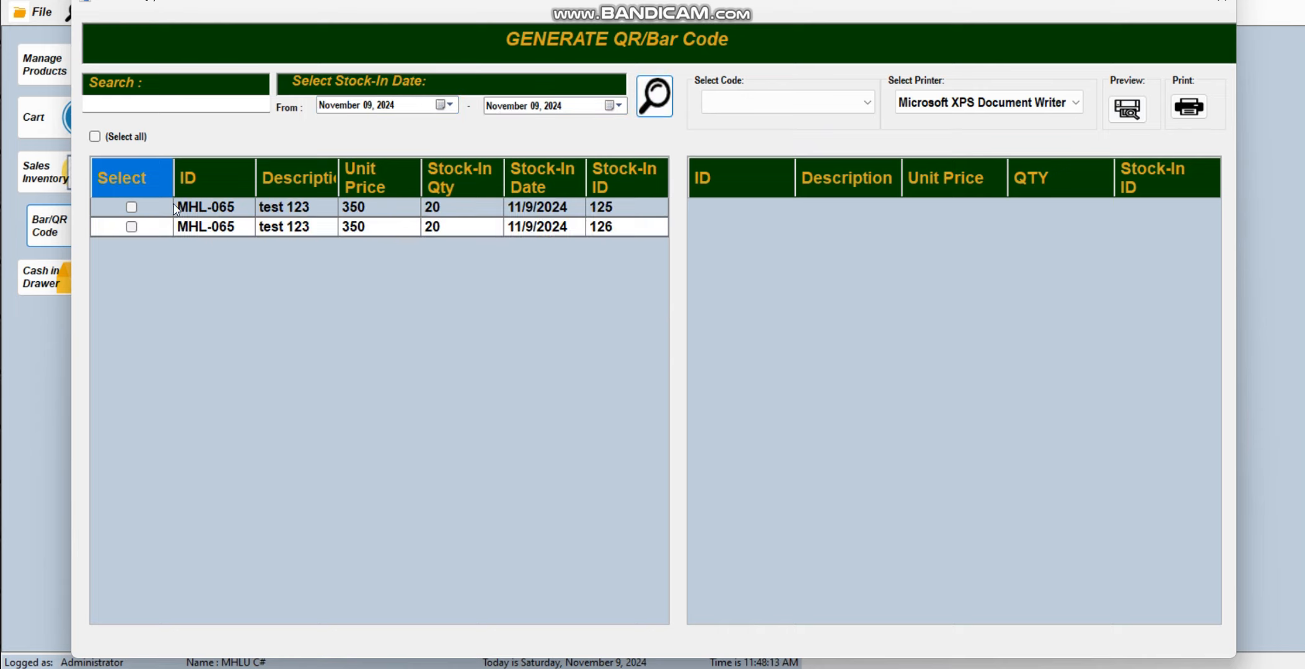
Step: Add both test 123 stock-in records for code generation, with quantity 20 for stock-in ID 125 and 10 for 126
click(133, 212)
click(496, 243)
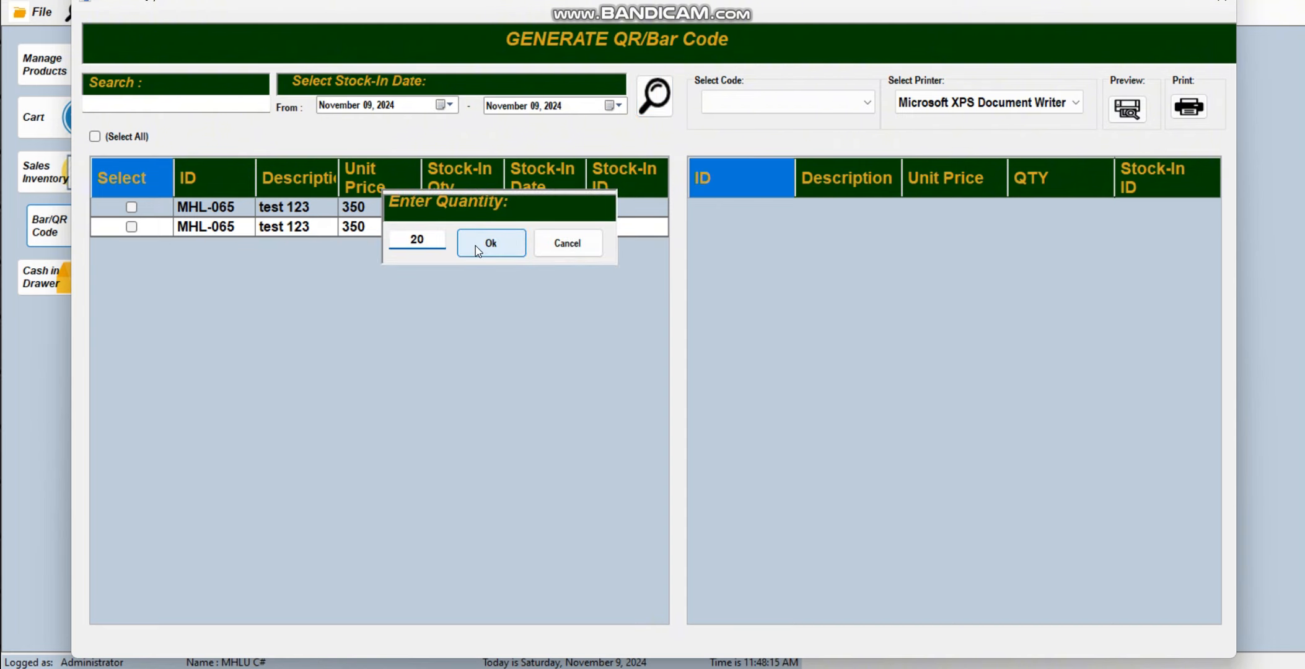
click(132, 227)
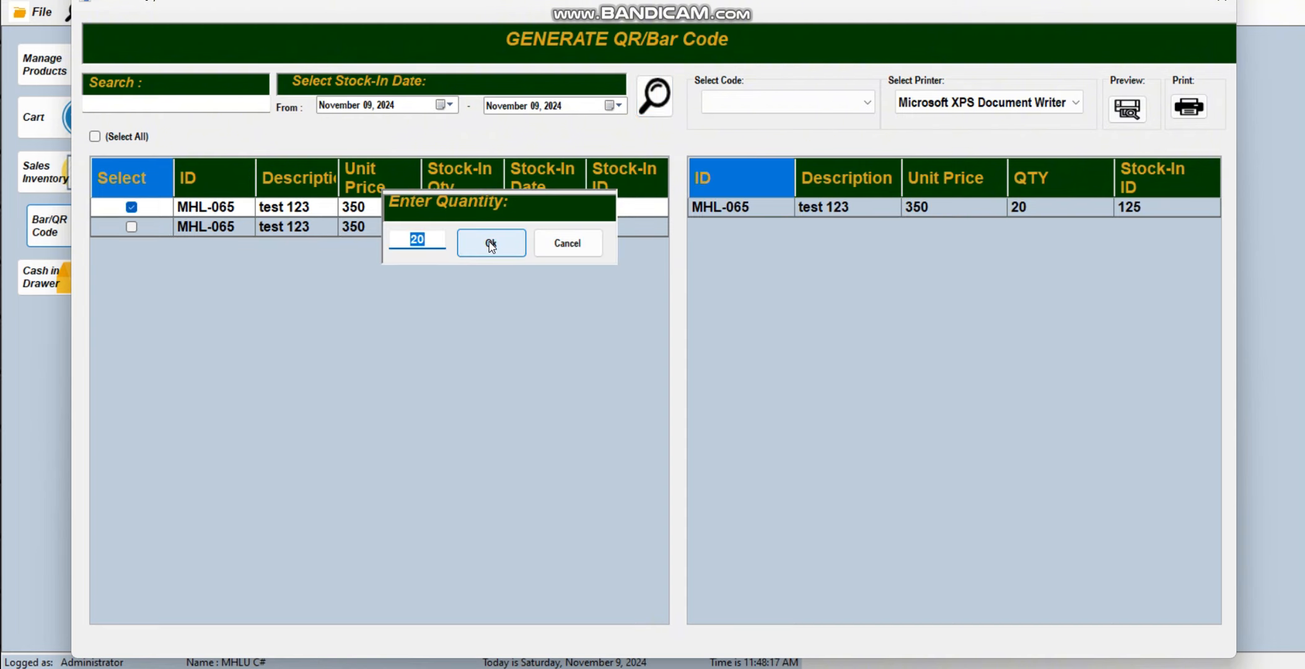
text(10)
click(489, 244)
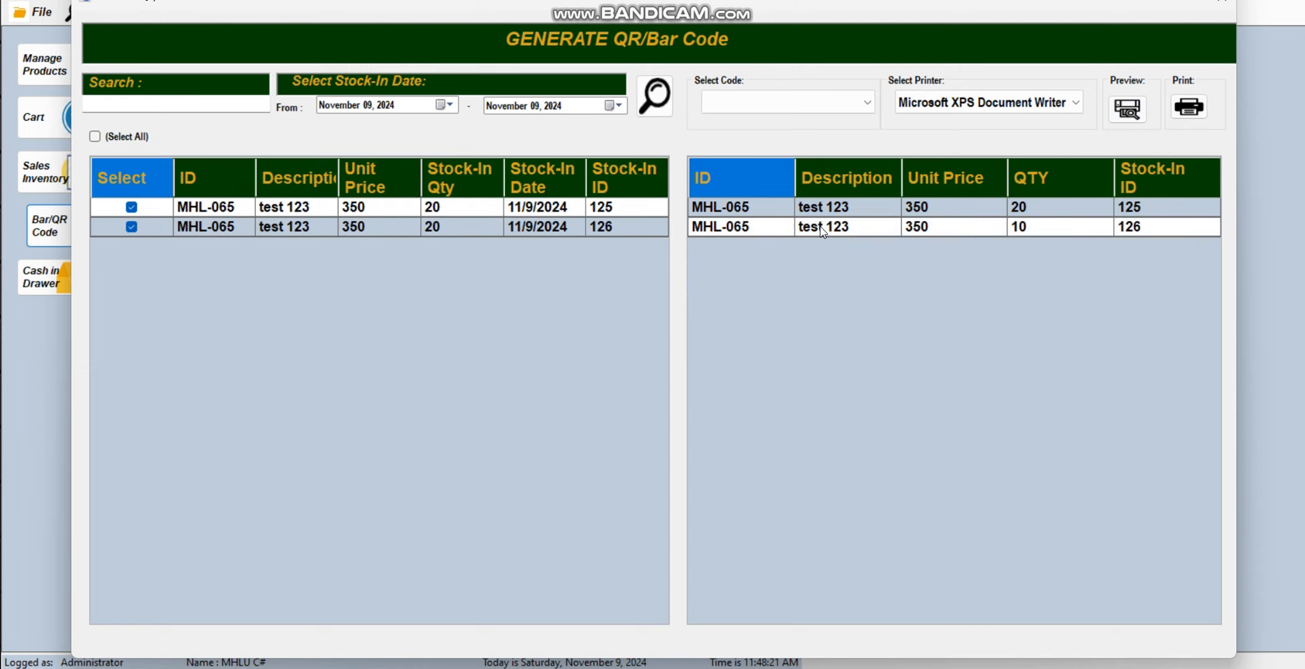
click(822, 228)
Step: Set the code type to Bar Code and check the available printers, keeping Microsoft XPS Document Writer
click(821, 105)
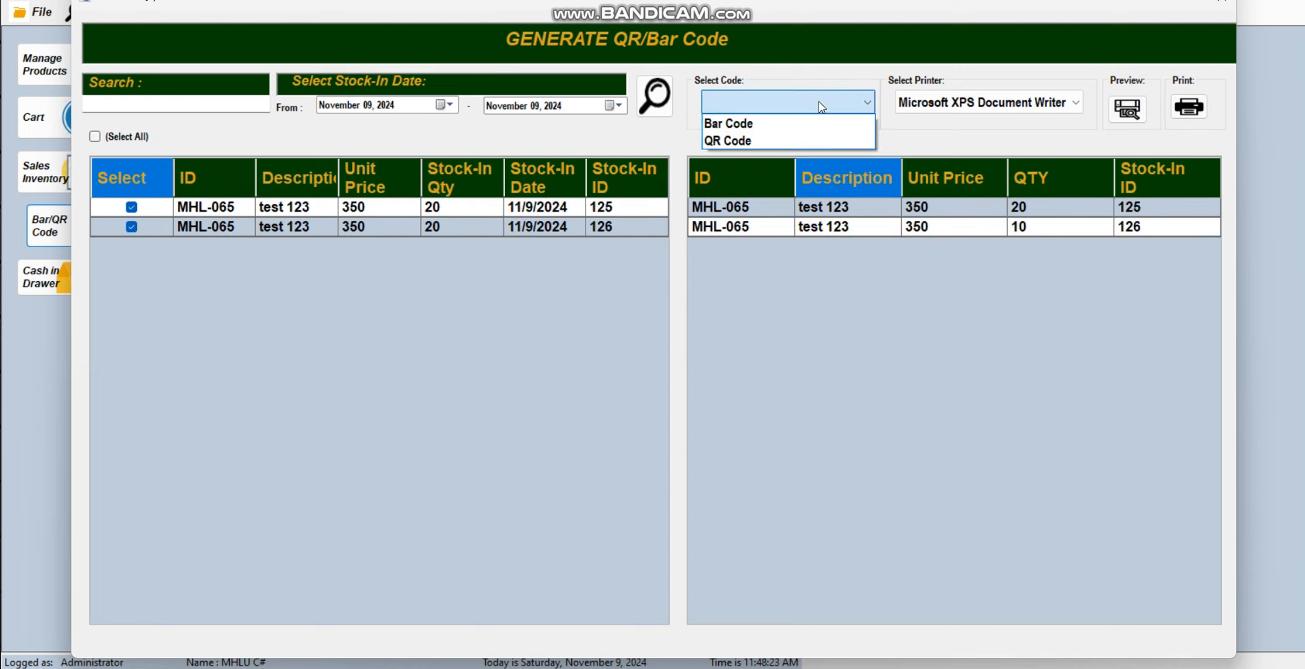
click(795, 127)
click(988, 102)
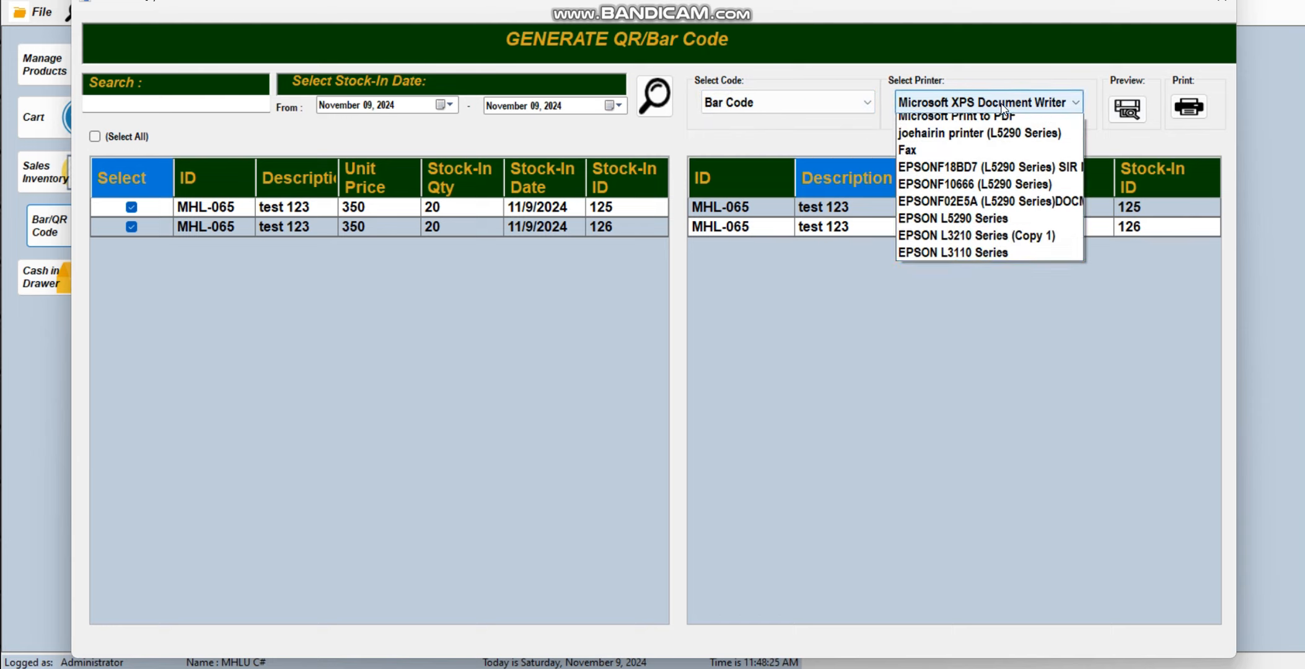
click(1001, 104)
click(1002, 104)
click(1002, 179)
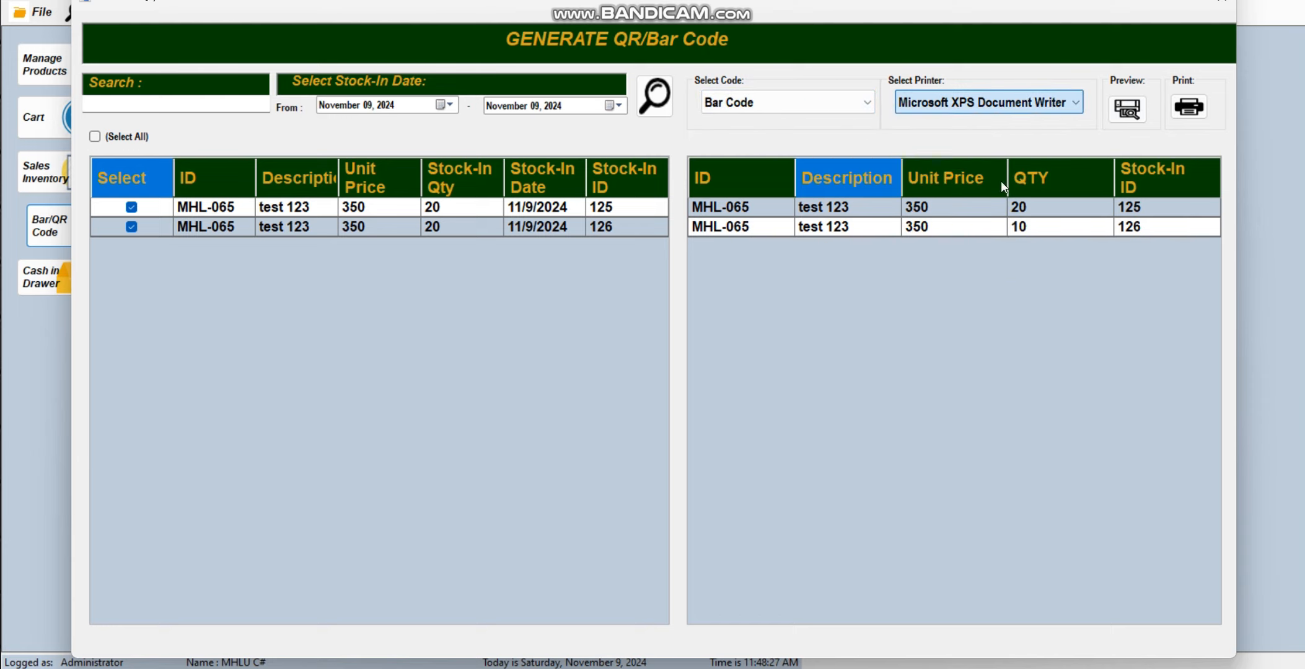
Step: Preview the printed sheet of test 123 bar codes and close the preview
click(1133, 110)
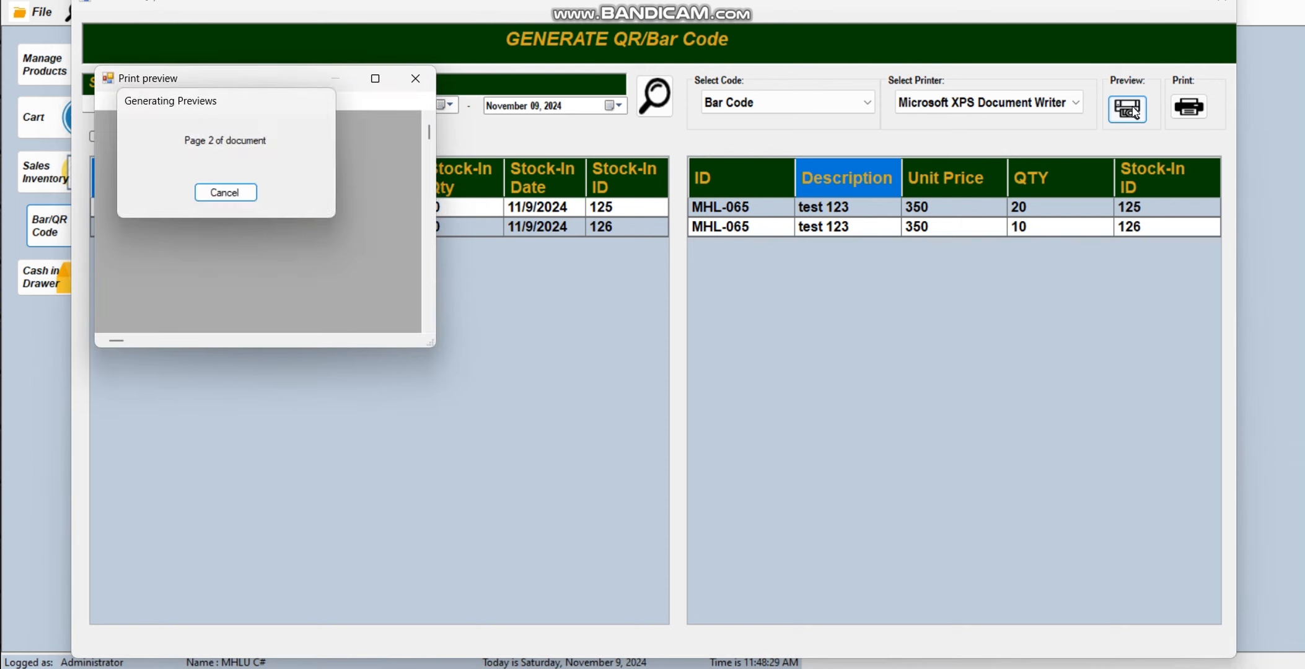
click(375, 78)
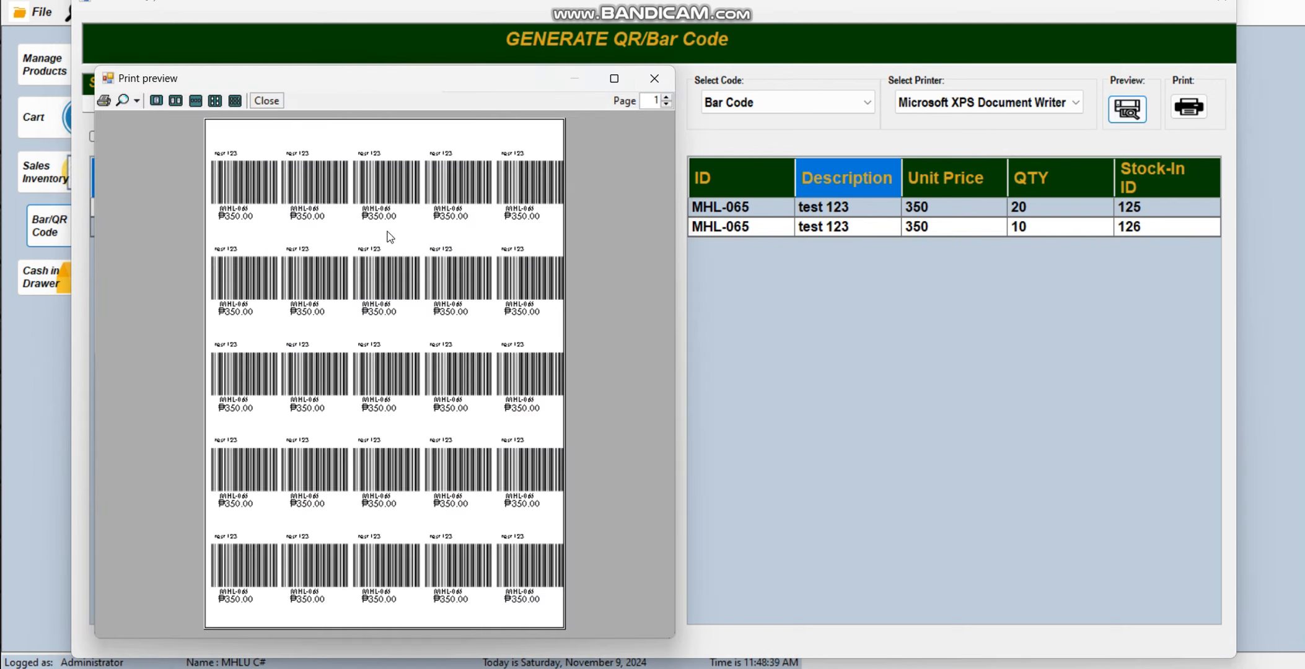
click(654, 79)
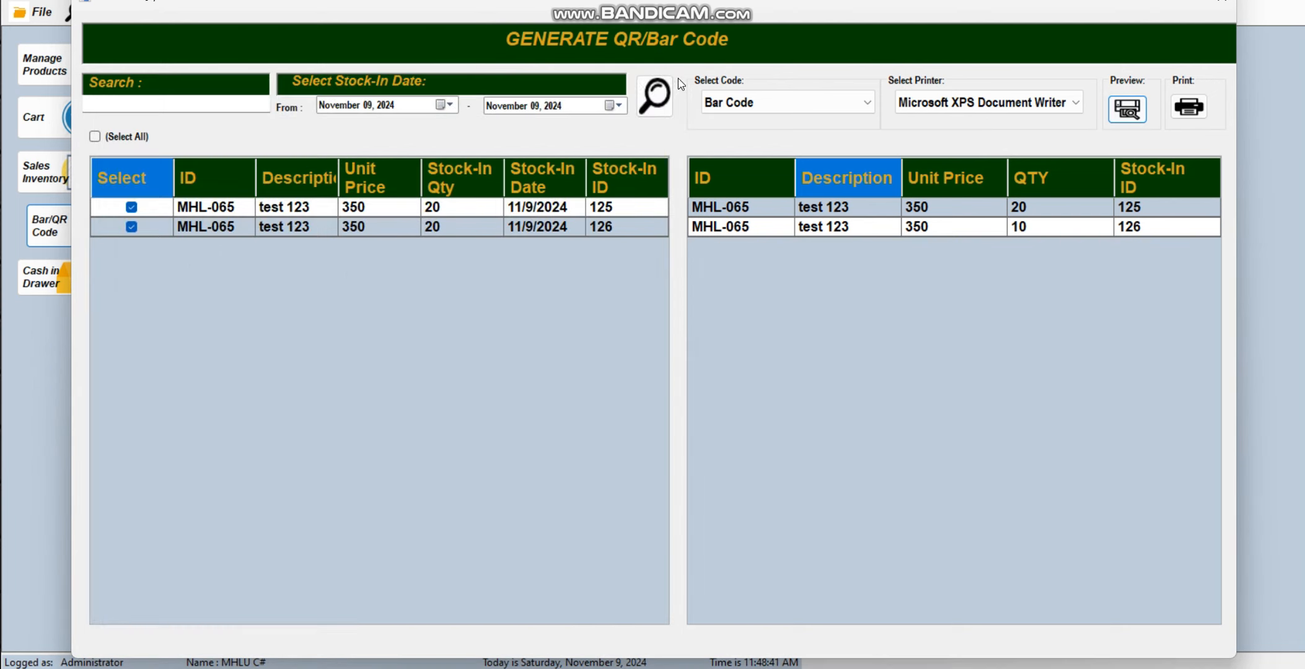
Step: Switch the code type to QR Code, preview the printed sheet, and close the code generator
click(801, 107)
click(761, 144)
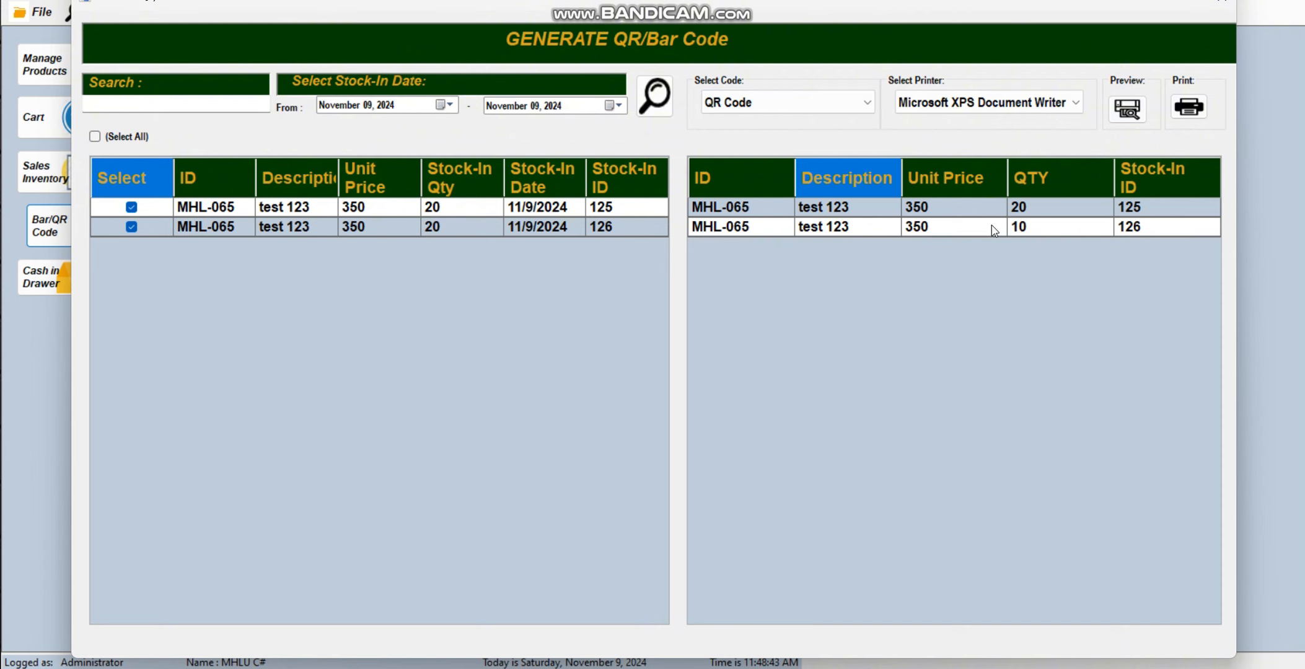
click(1127, 108)
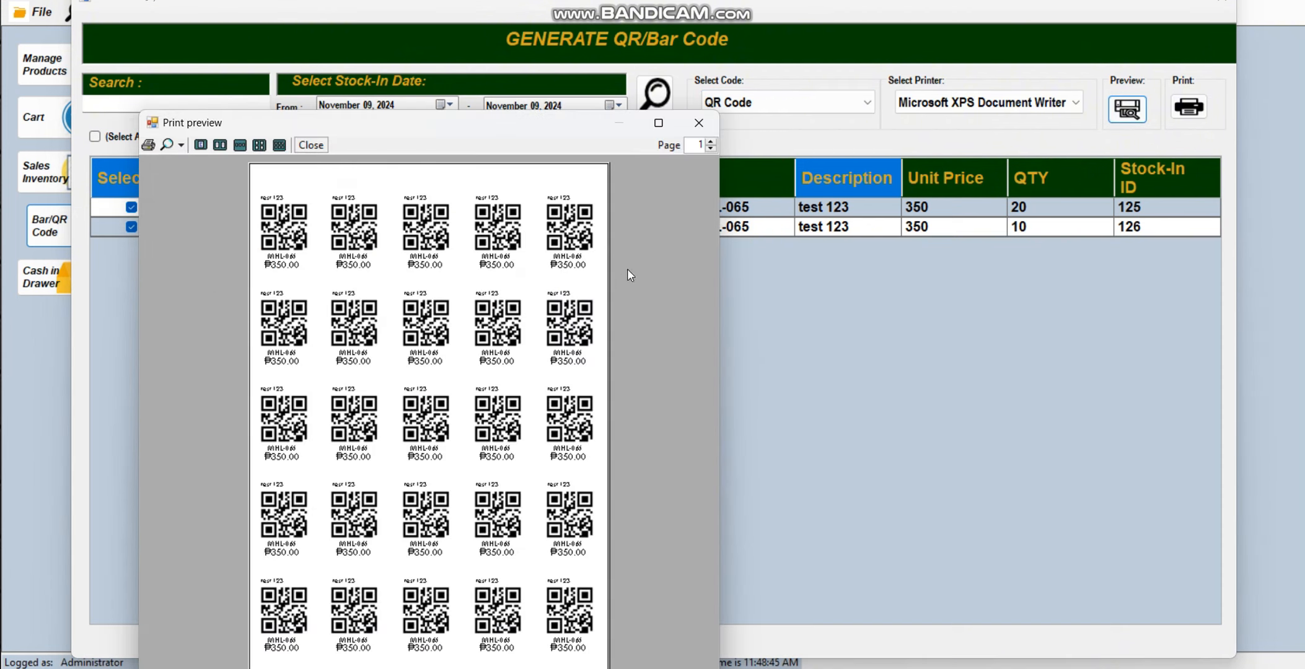
drag(556, 125, 515, 73)
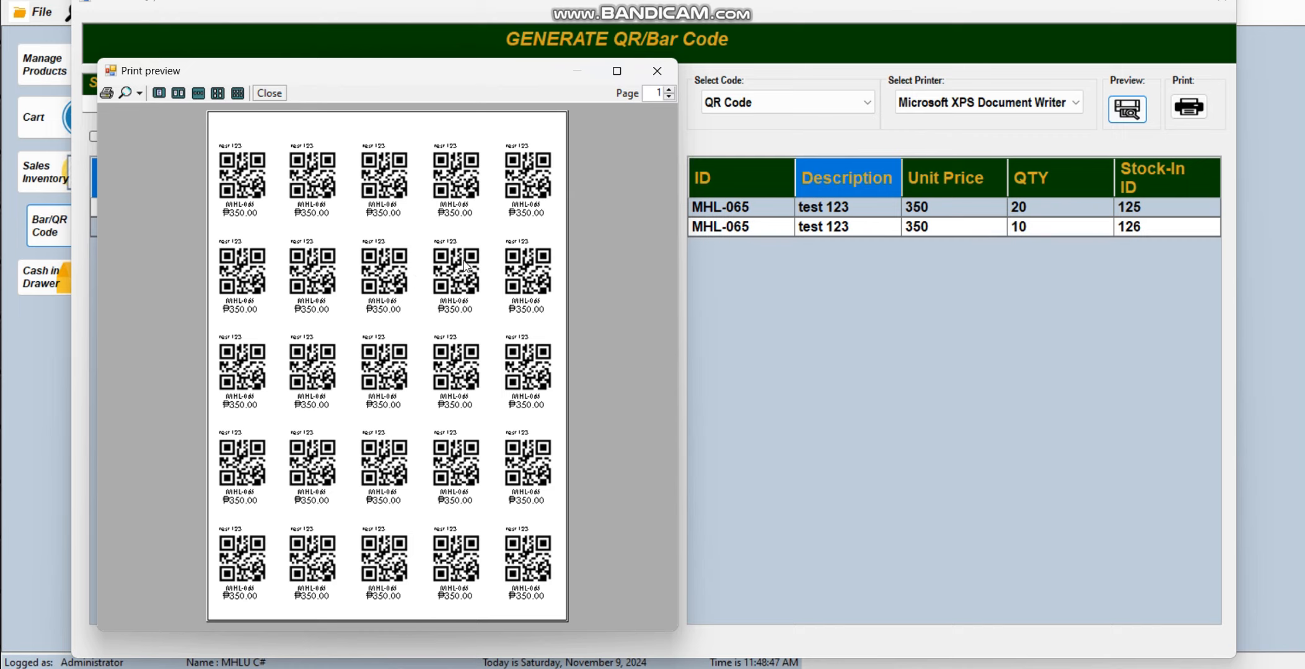
click(665, 73)
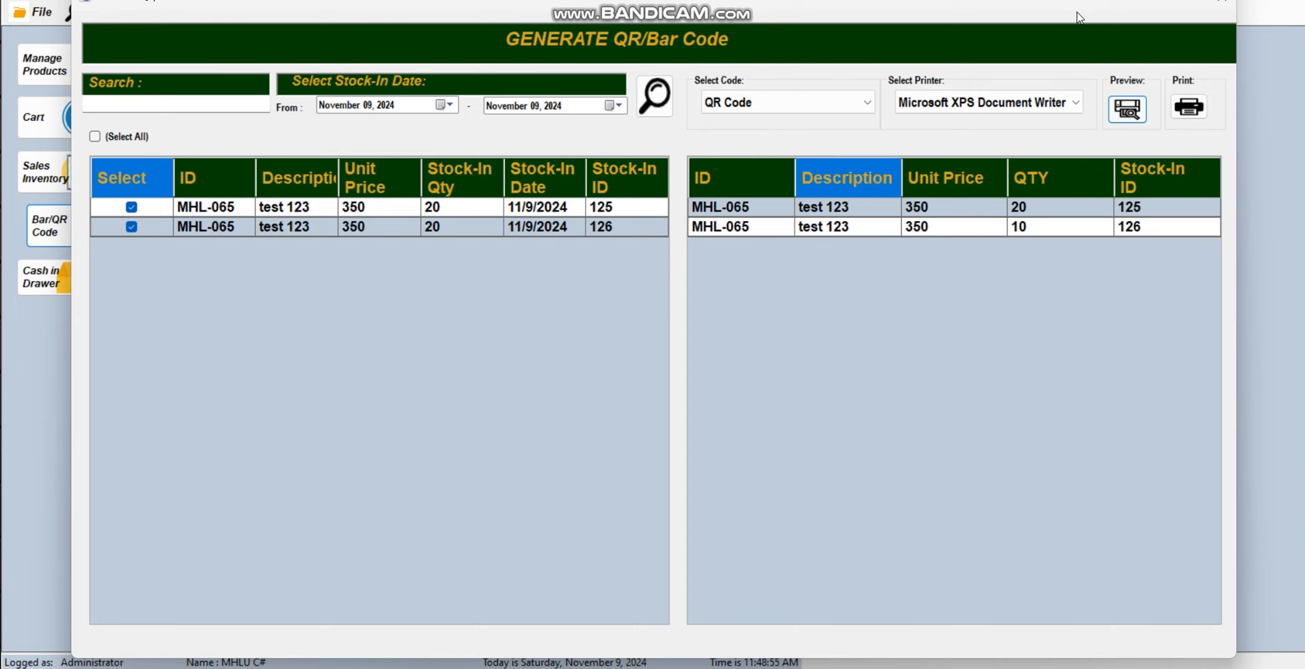
click(1212, 10)
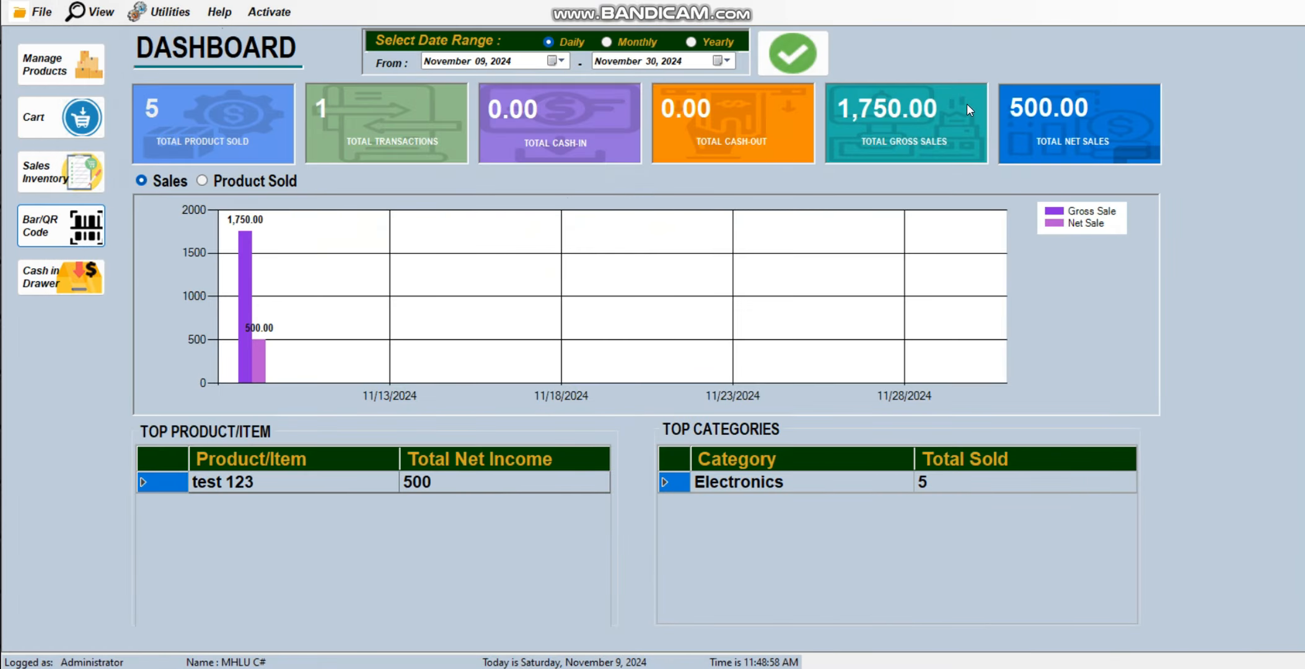
Step: Open the cash drawer records and save a new CASH-IN entry of 5000 with the remark "coins"
click(94, 289)
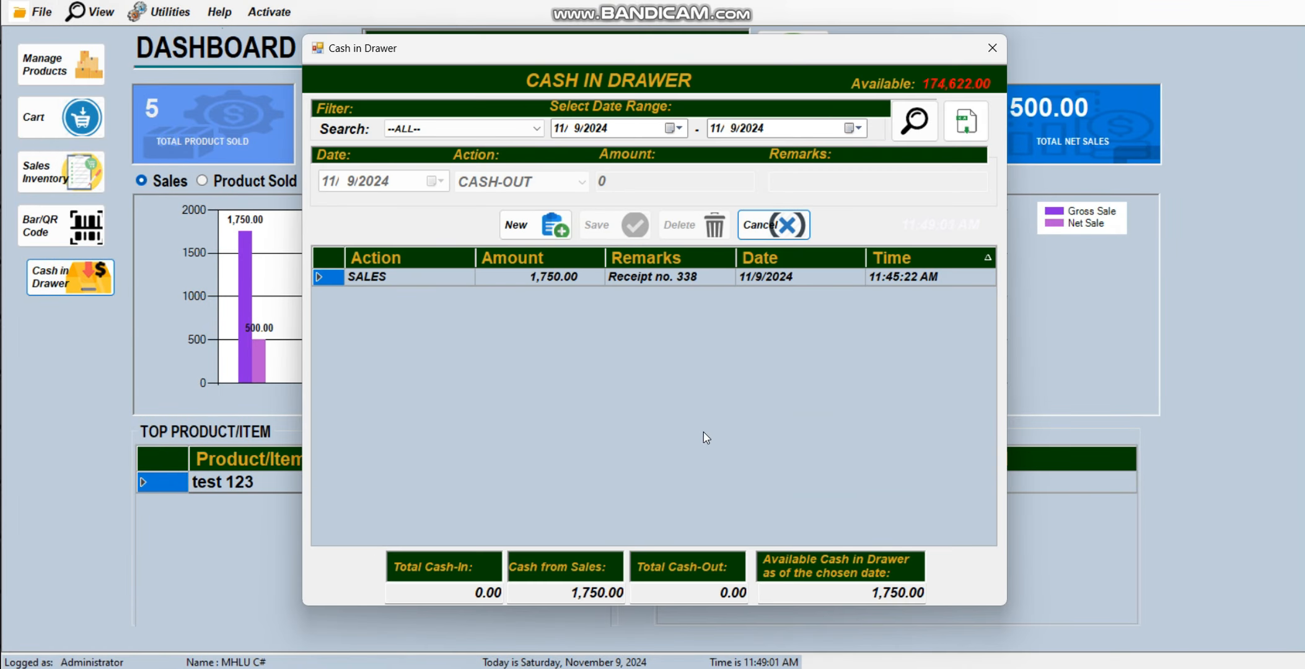
click(583, 276)
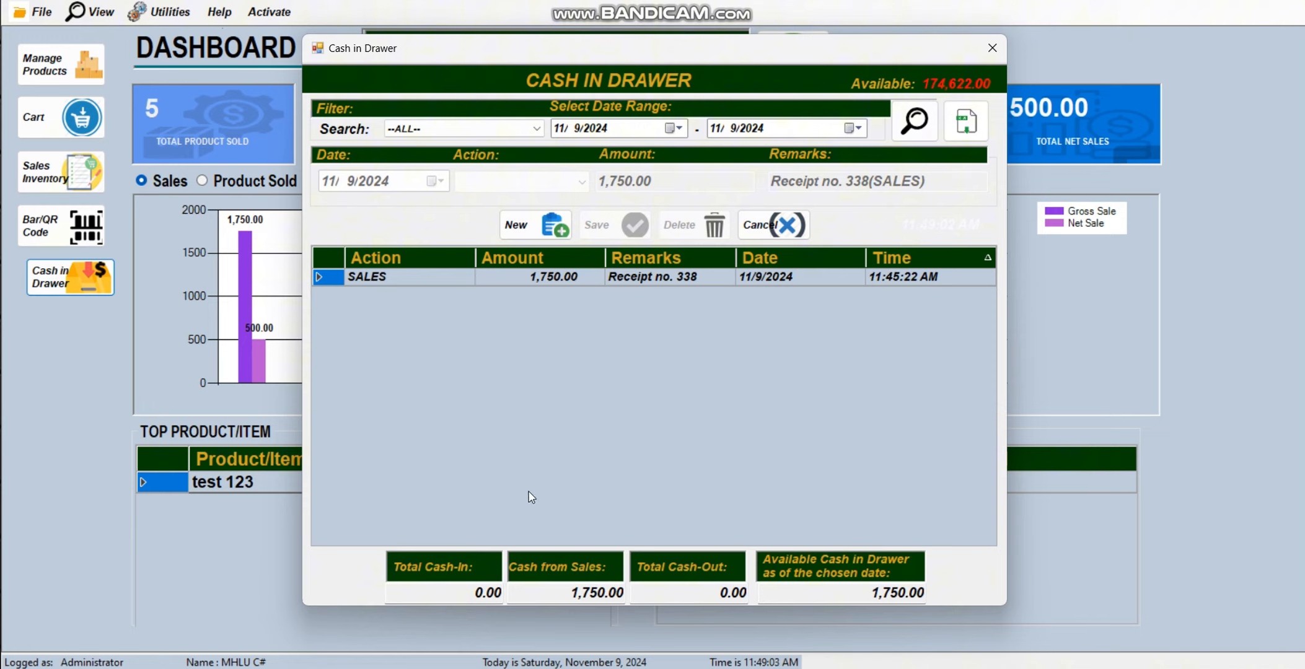
click(547, 231)
click(546, 182)
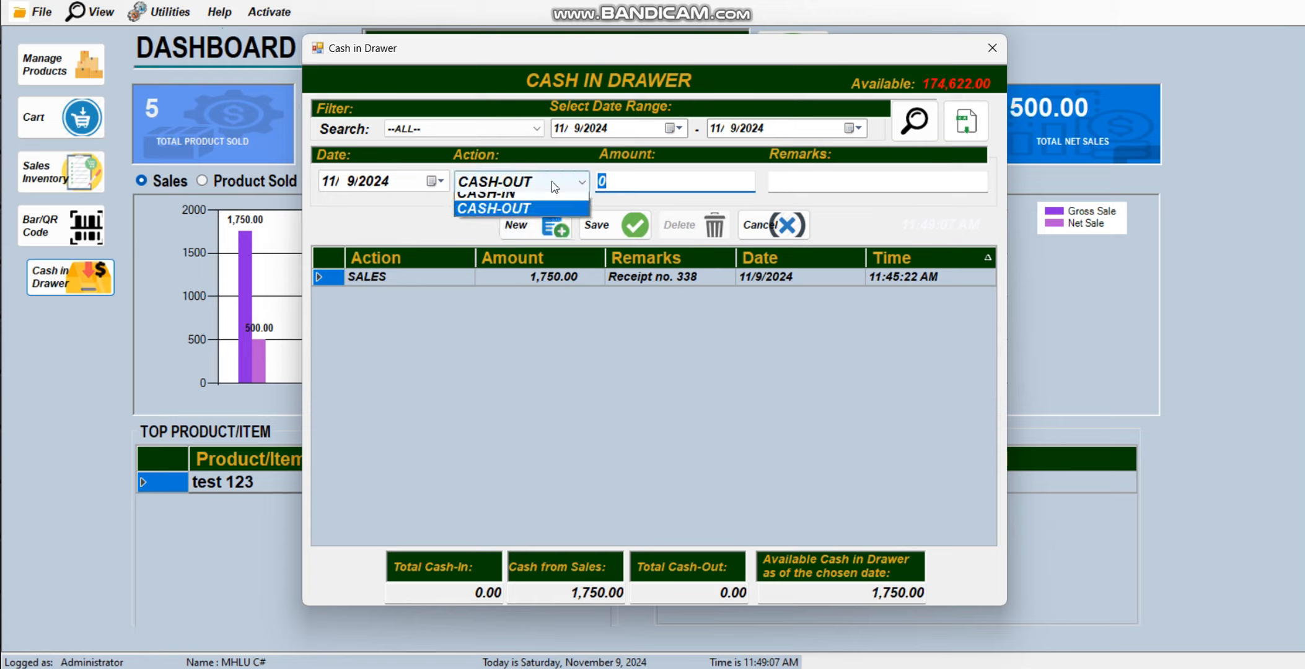
click(508, 197)
click(617, 184)
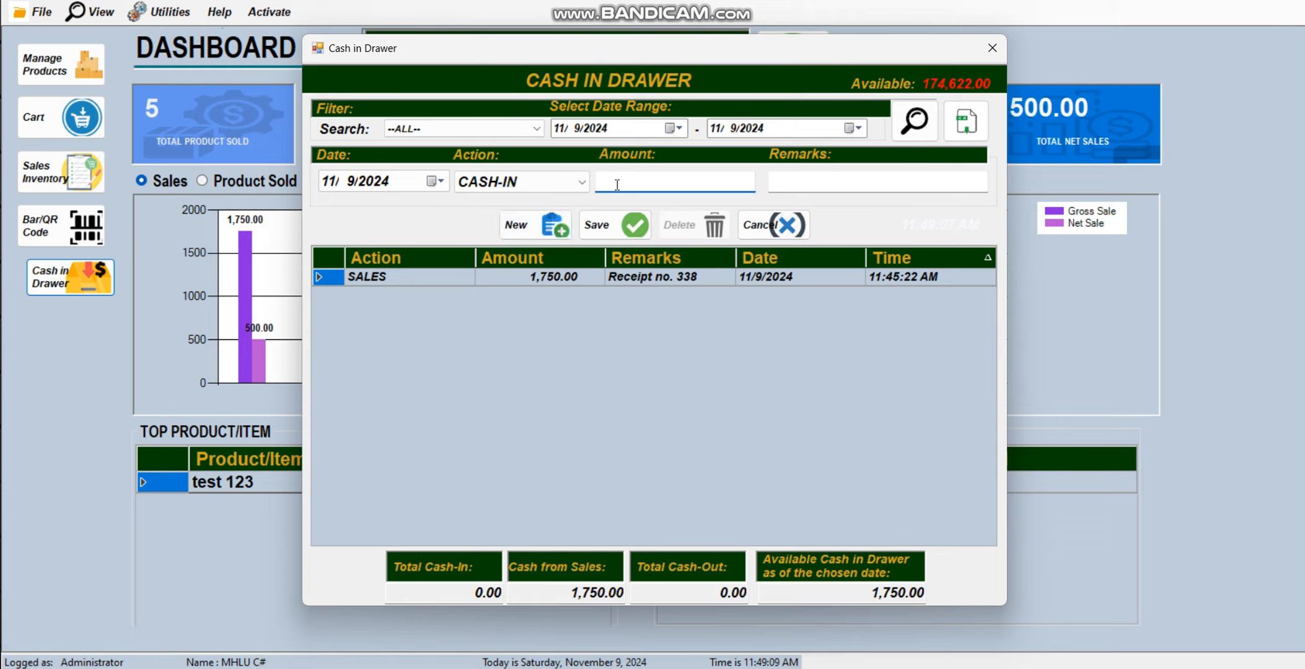
text(5000)
click(807, 179)
text(coins)
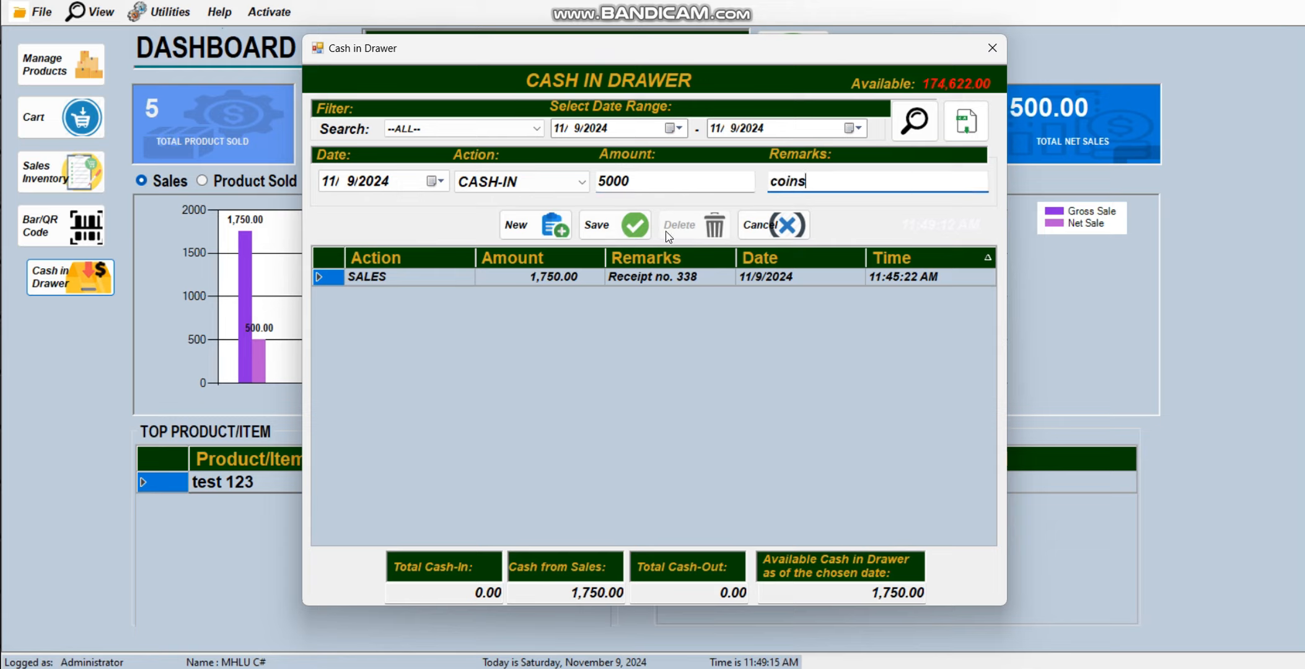
click(598, 224)
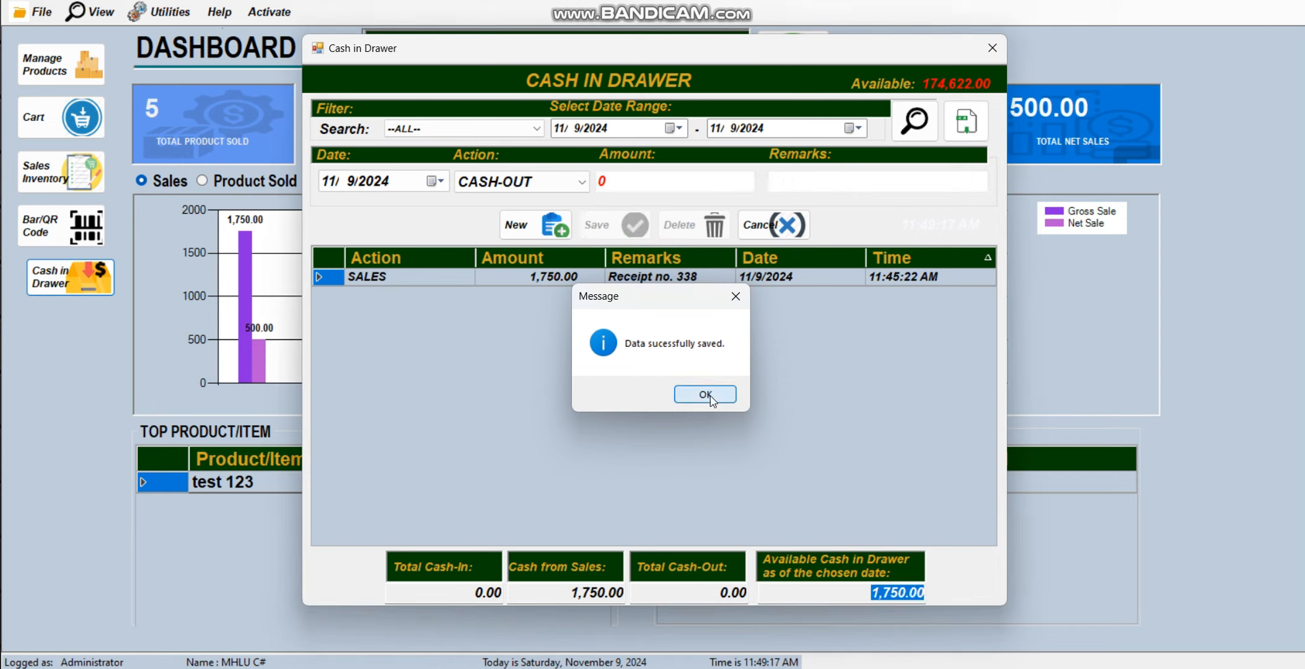
click(710, 398)
Step: Check the new cash-in entry's details and the drawer's cash from sales and total cash-in
click(633, 297)
click(646, 279)
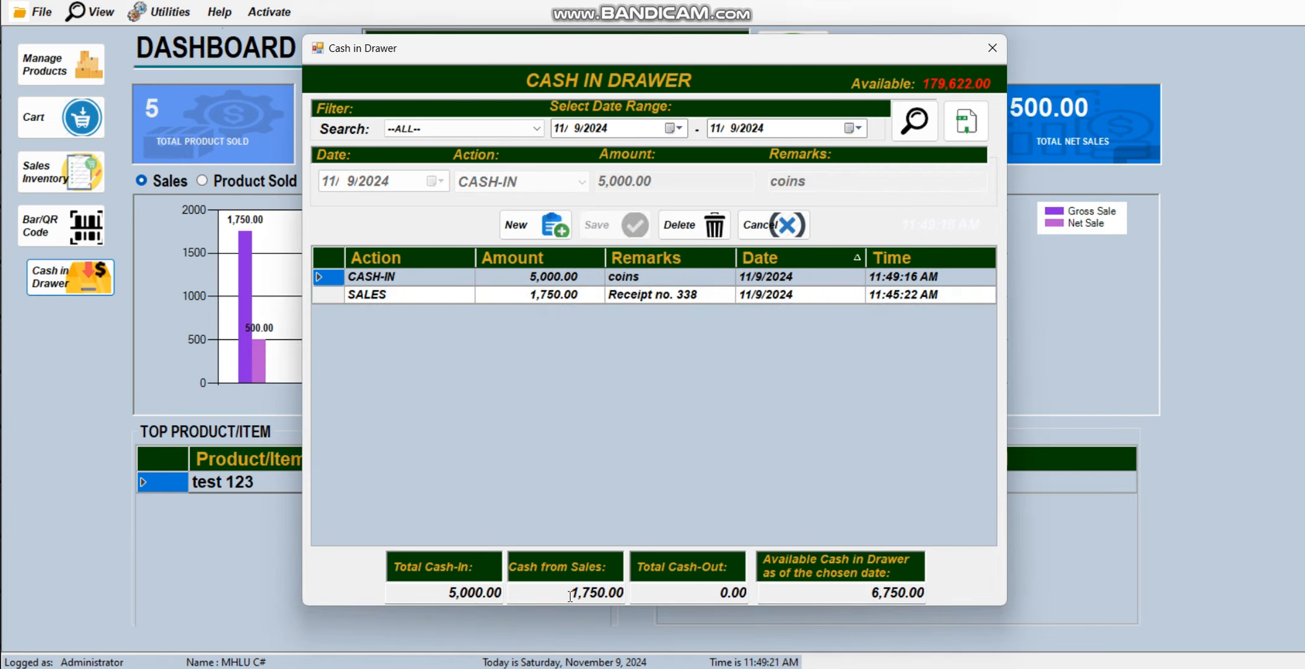
drag(570, 596, 626, 595)
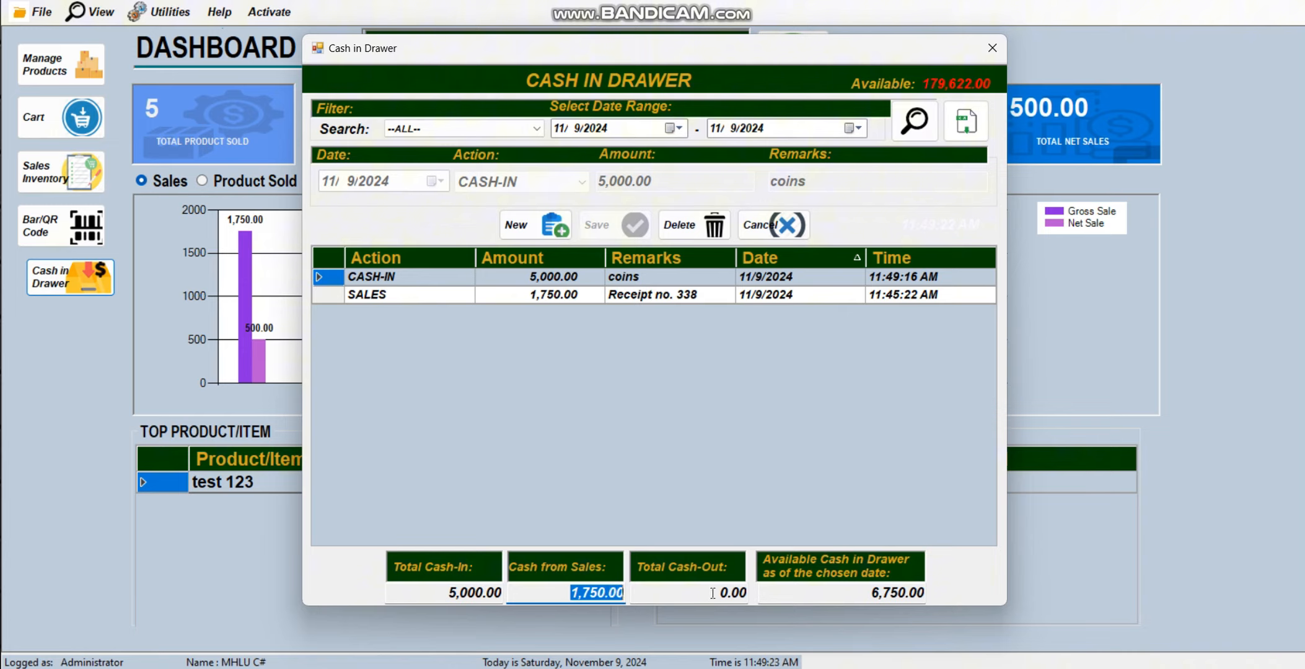
drag(447, 589, 503, 593)
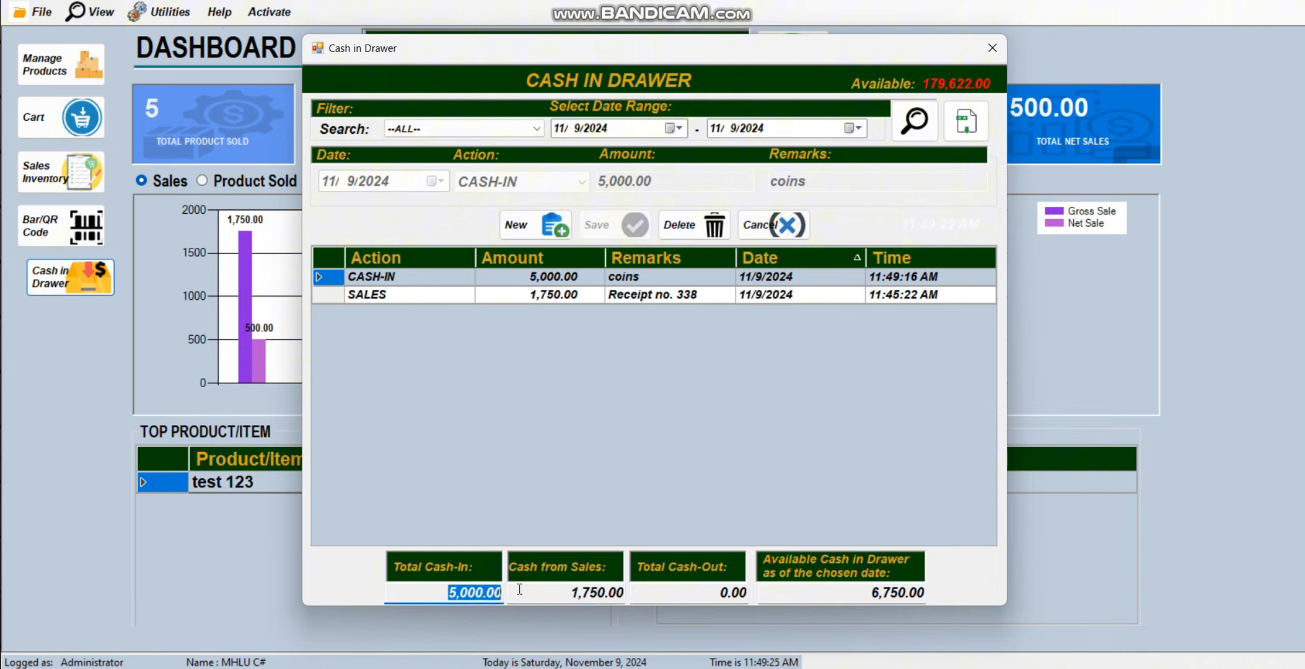
Step: Check the drawer's available cash, and save a new CASH-OUT entry of 250 with the remark "tip"
drag(857, 596, 923, 592)
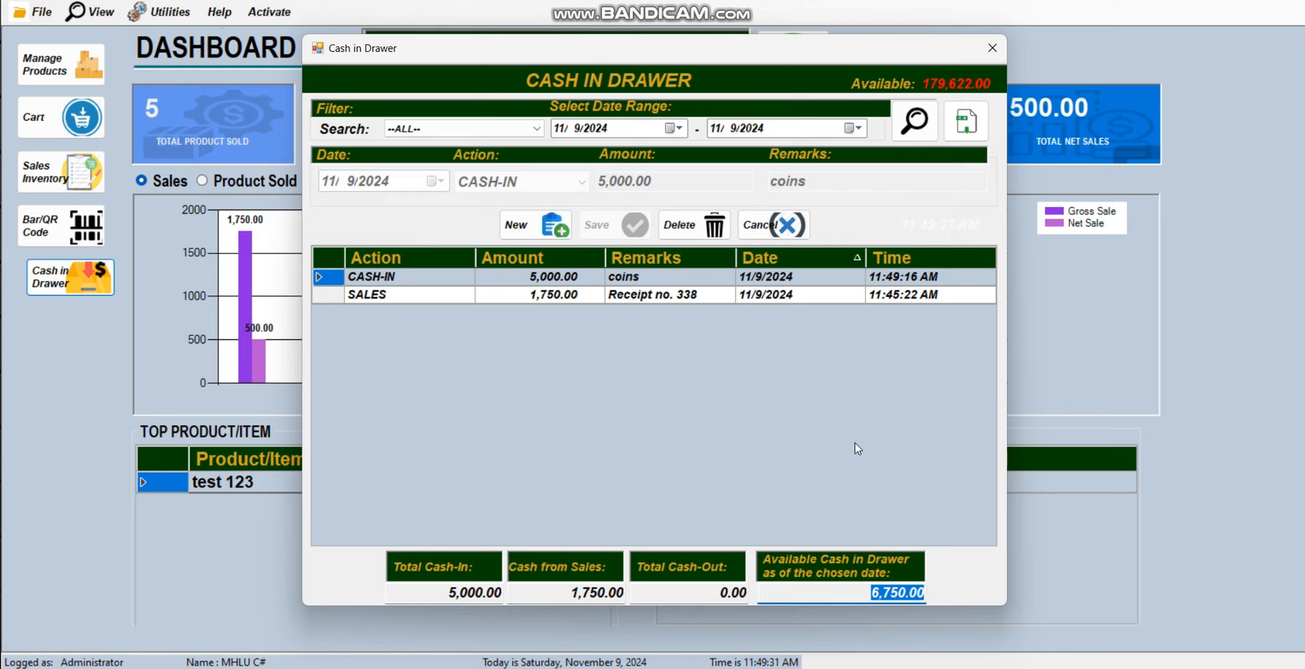
click(536, 234)
click(540, 182)
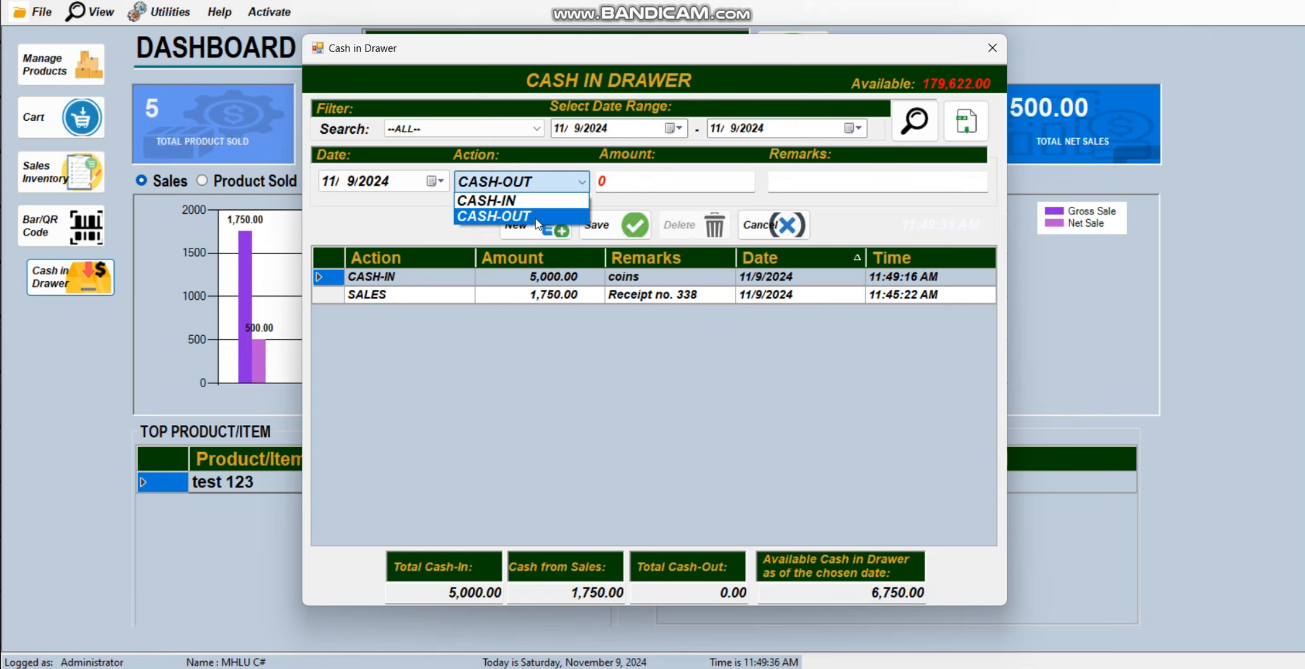
click(536, 216)
click(653, 186)
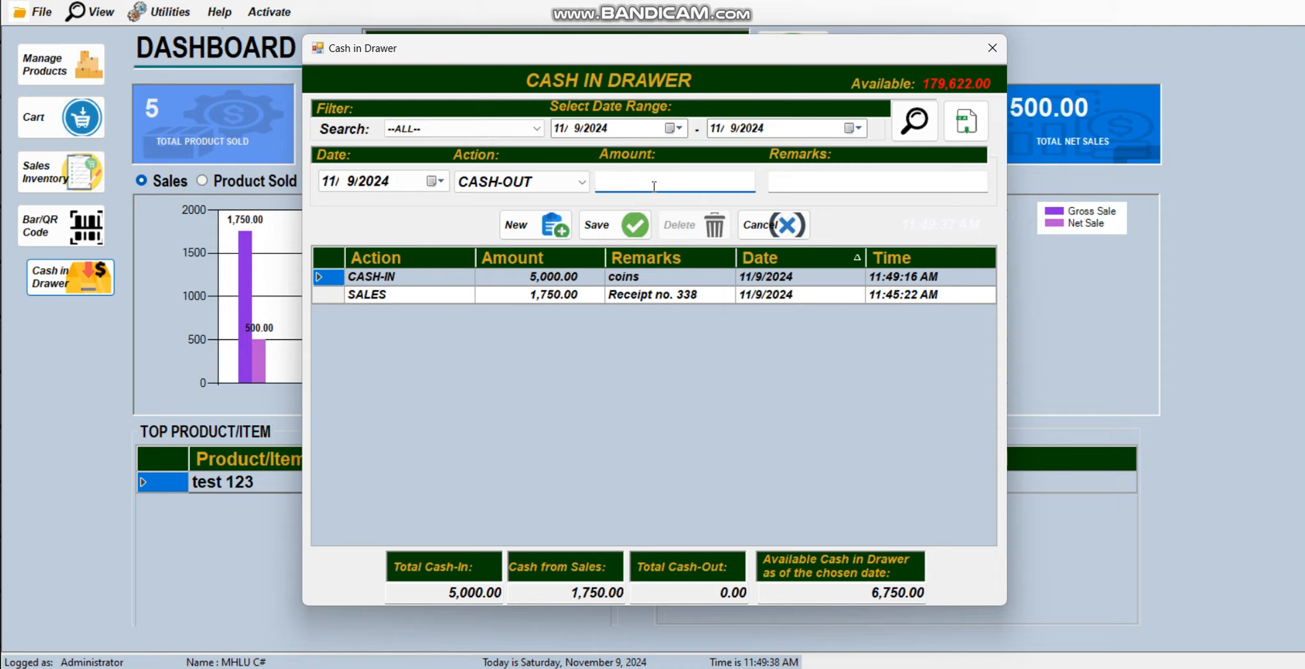
text(250)
click(803, 183)
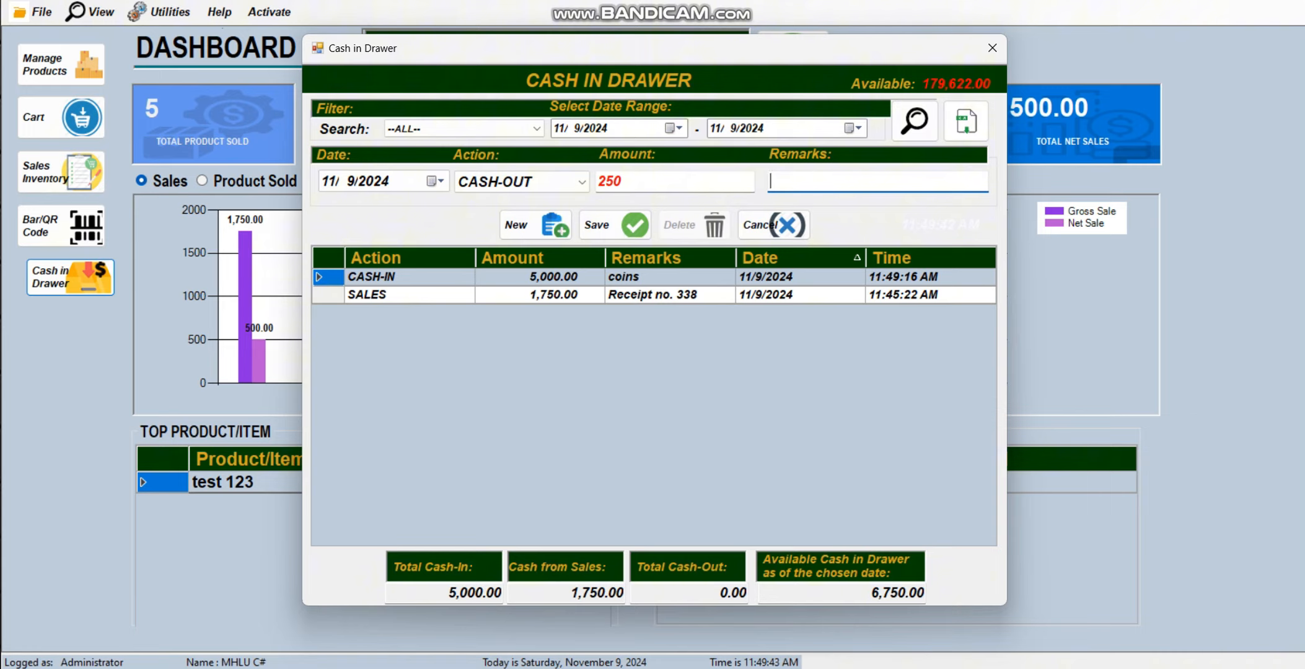
text(tip)
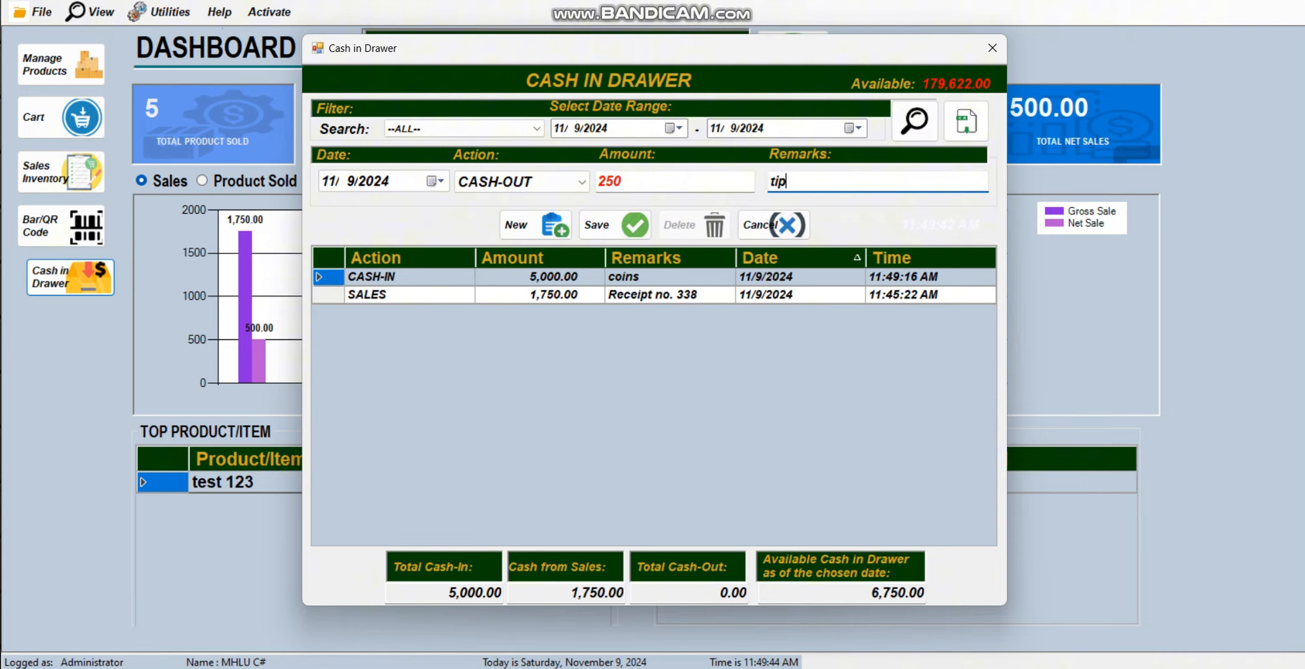
click(614, 224)
click(703, 394)
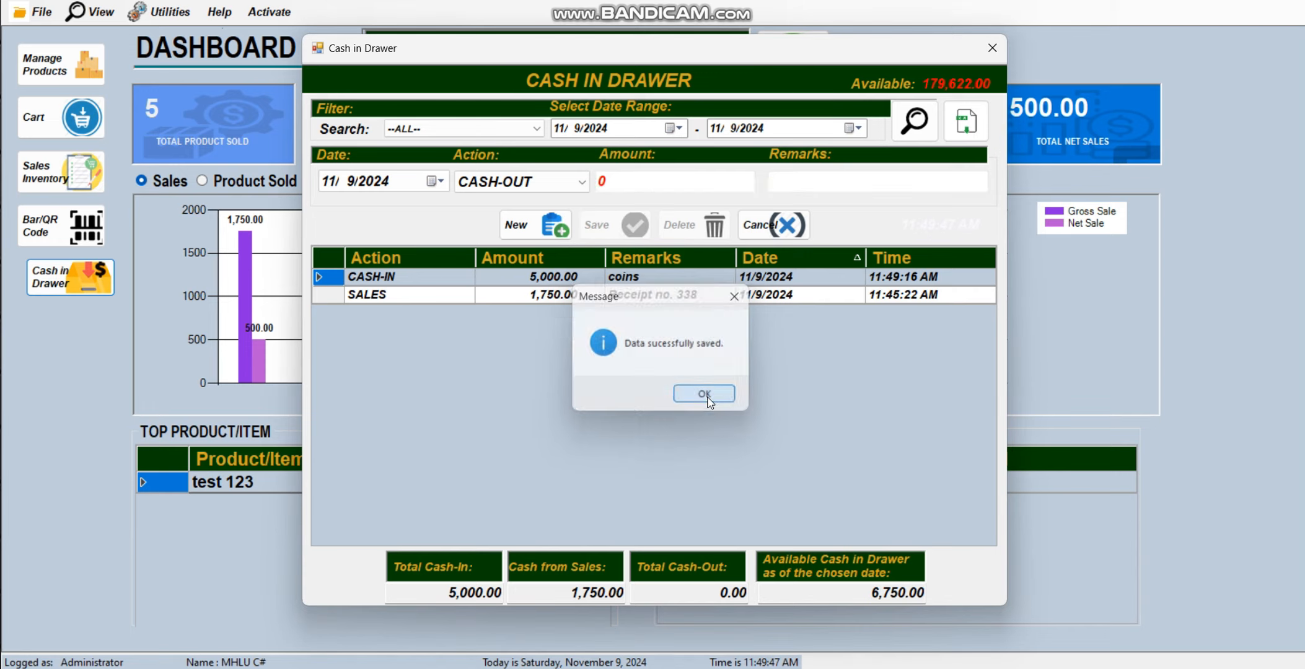
Step: Review the cash-in and cash-out entries with the drawer's totals and available cash, and close the cash drawer records
click(648, 297)
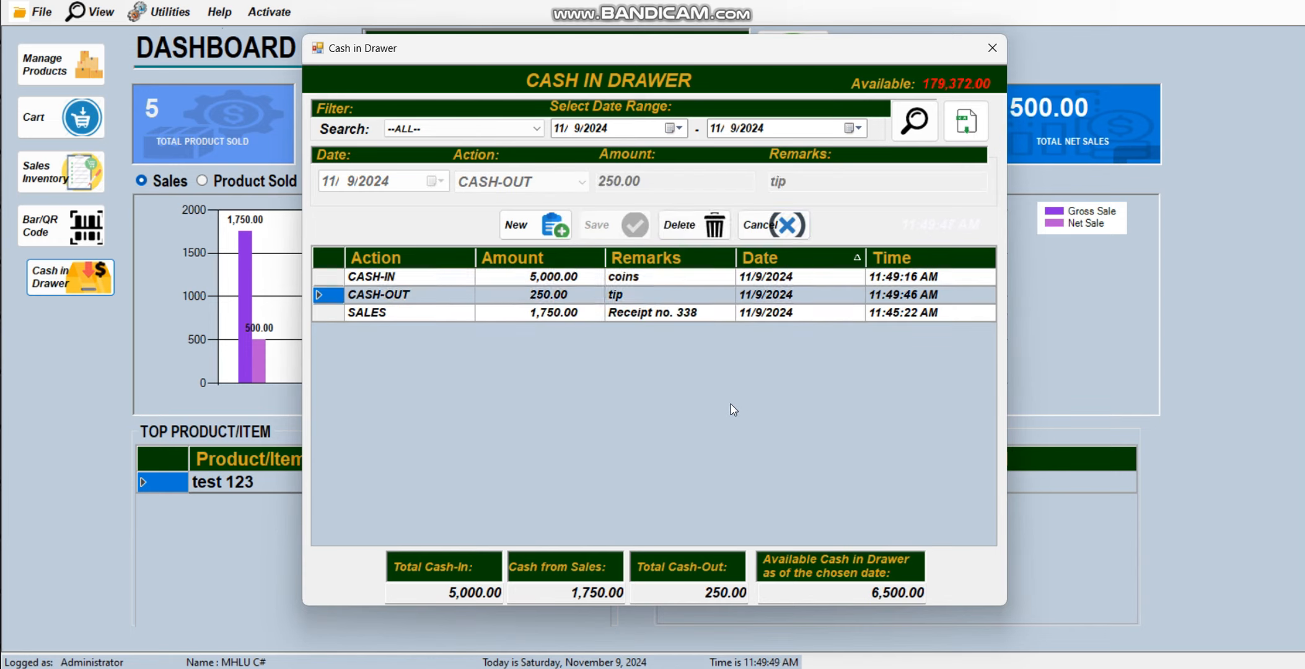
click(688, 312)
click(687, 296)
click(693, 282)
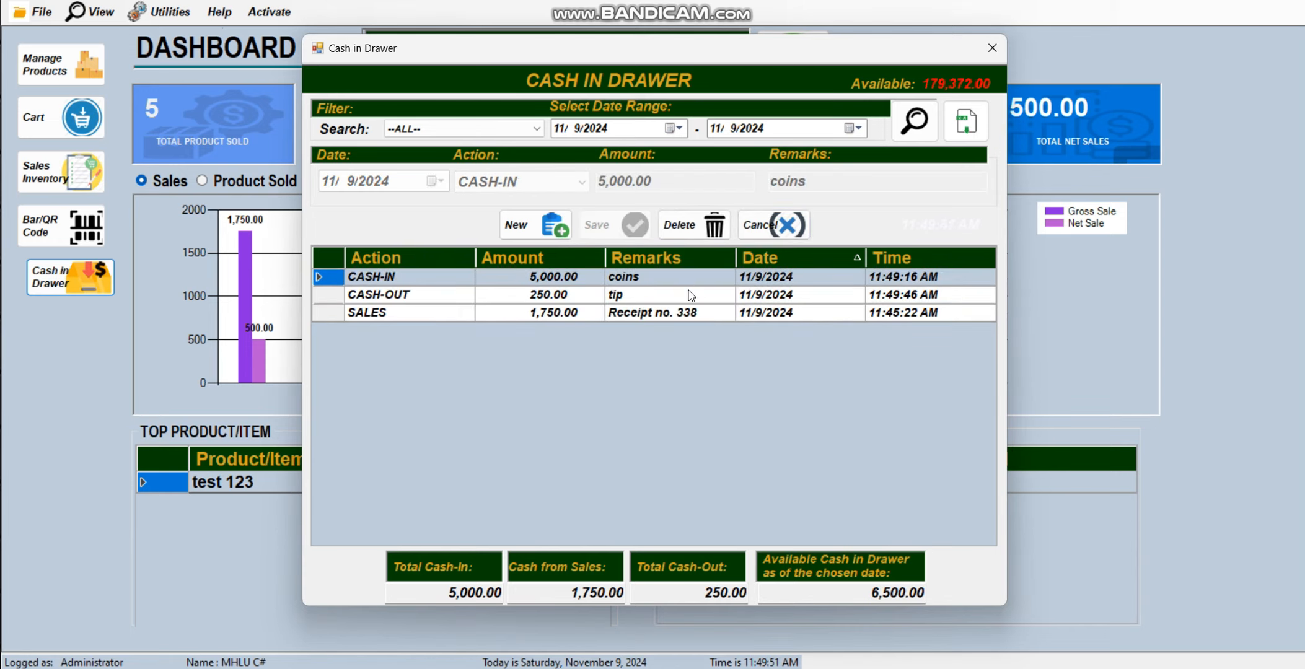
click(689, 294)
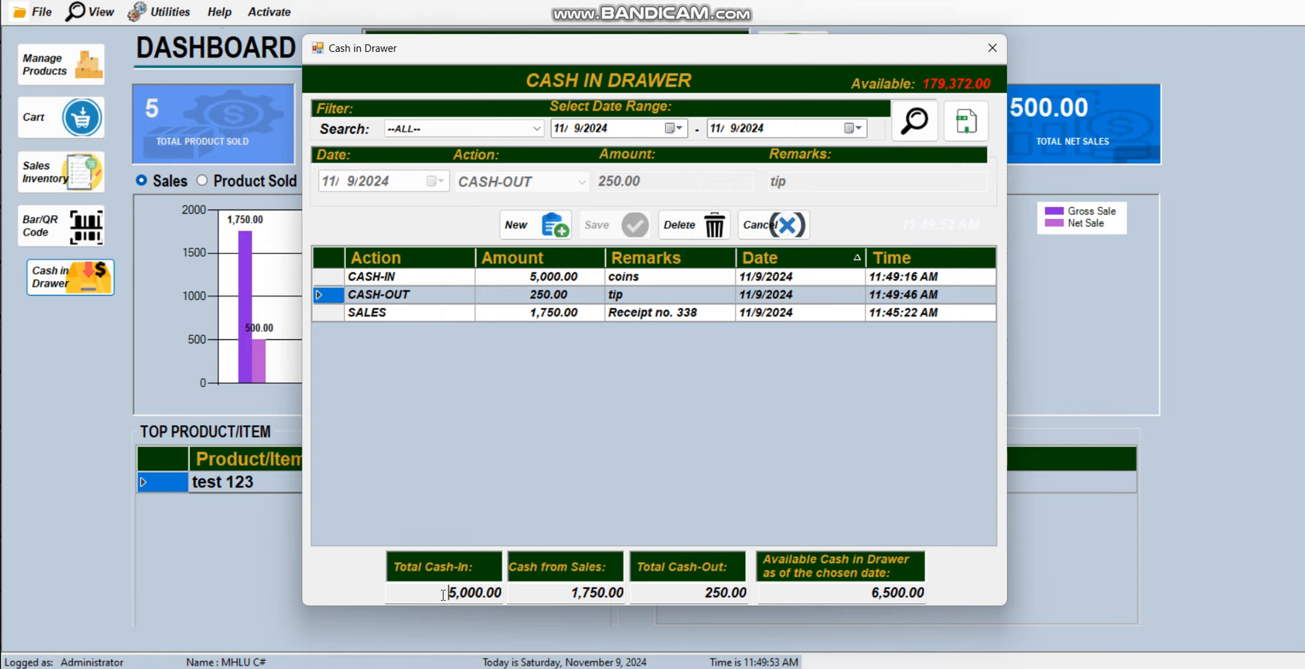
drag(443, 595, 778, 595)
drag(874, 595, 954, 598)
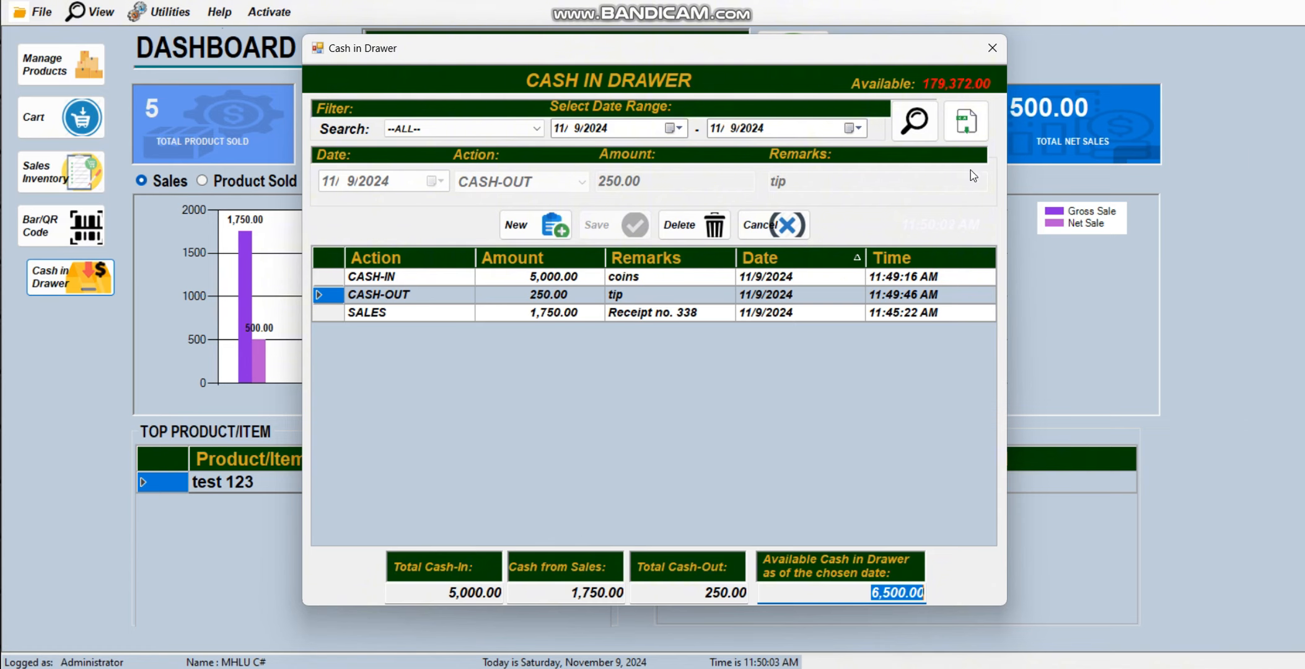
click(998, 42)
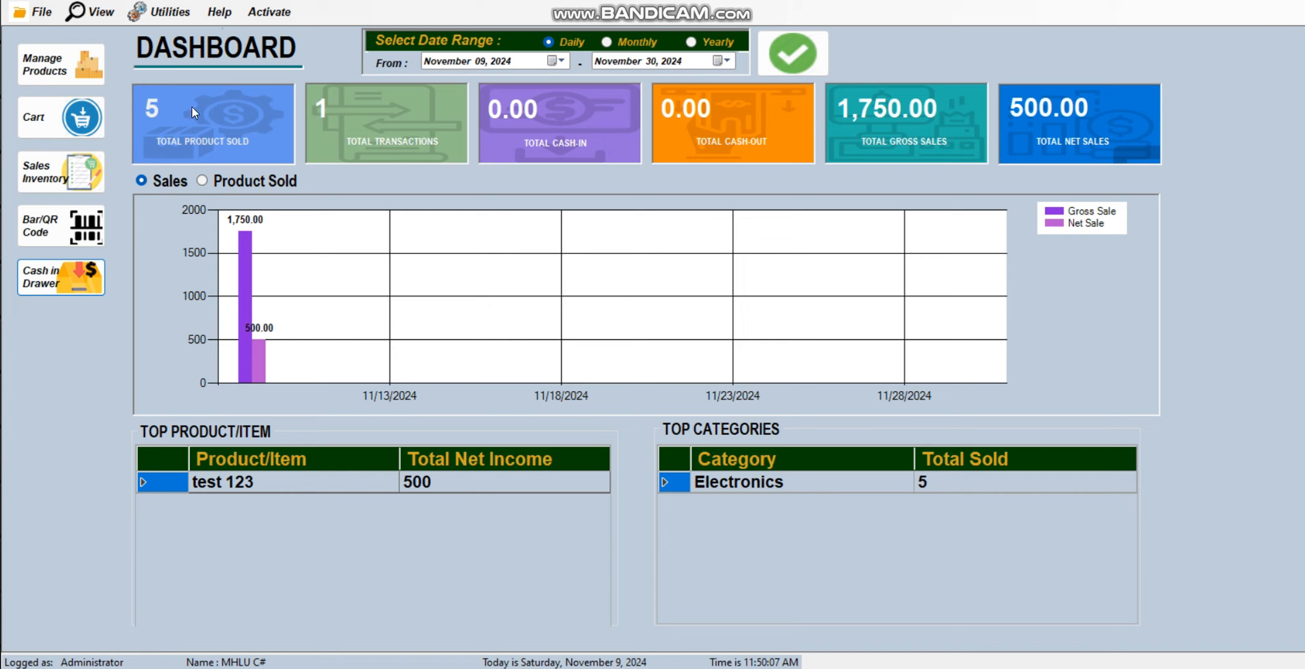
Step: Update the product markup to 100% in the markup setup and close it
click(163, 11)
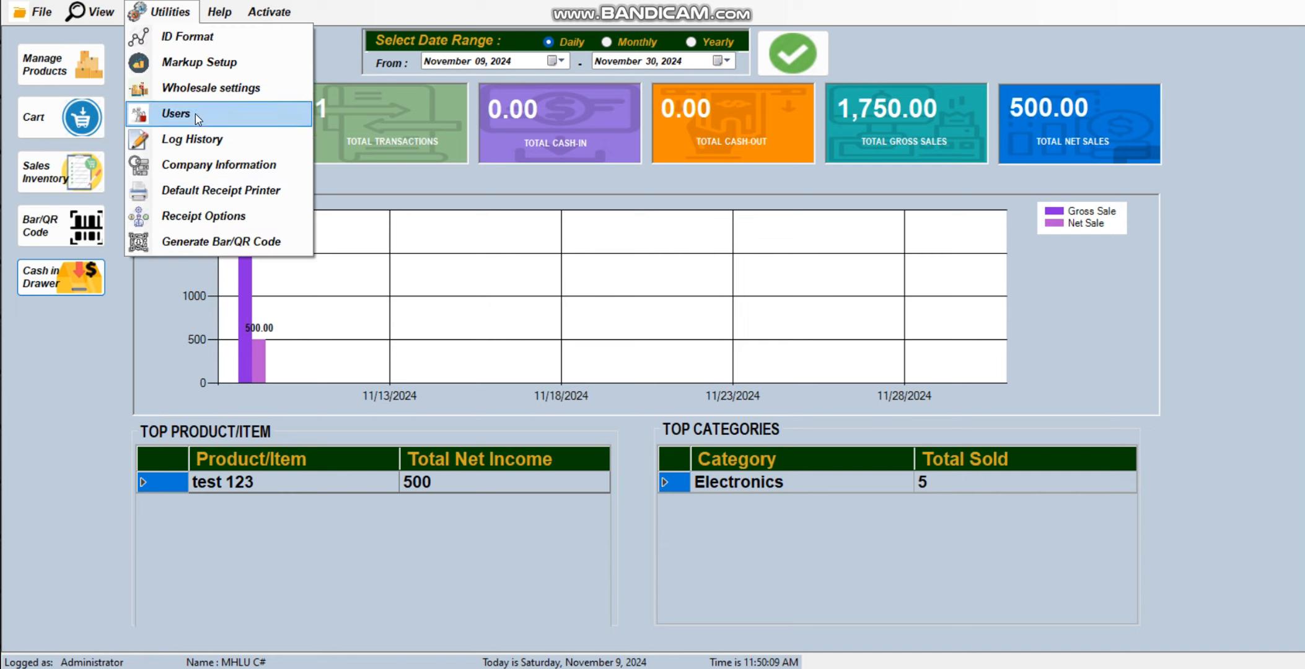
click(199, 63)
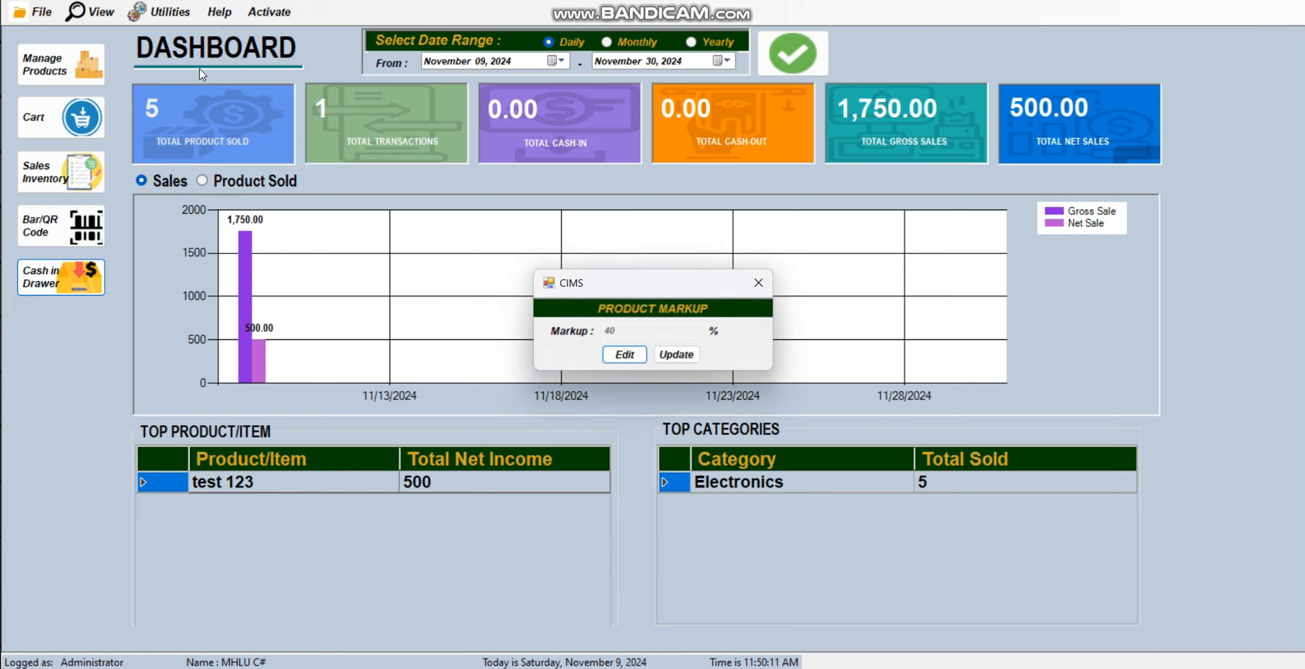
click(623, 353)
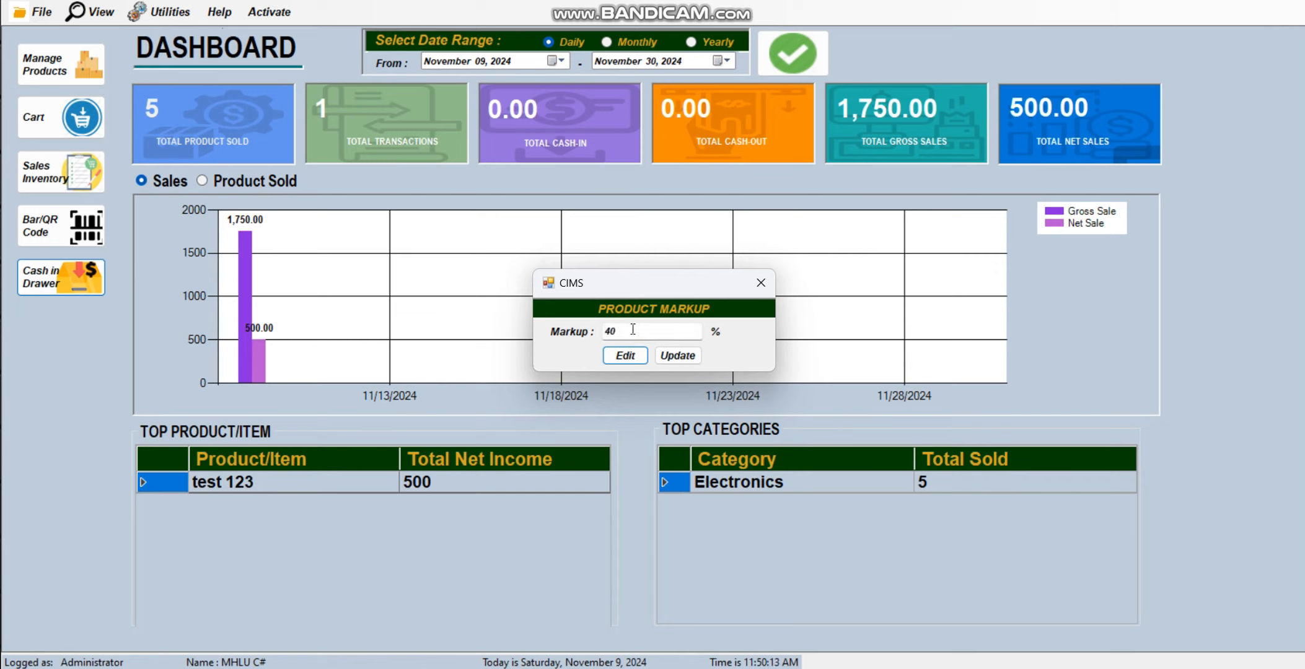
drag(632, 330, 574, 331)
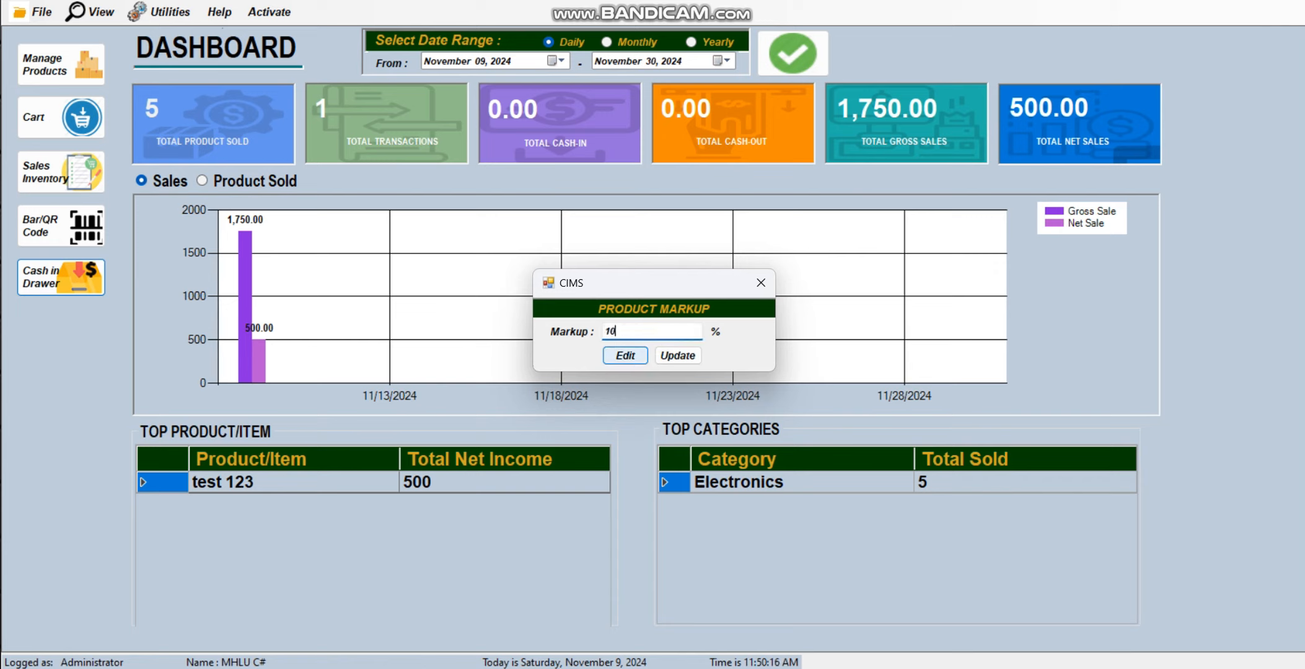
text(100)
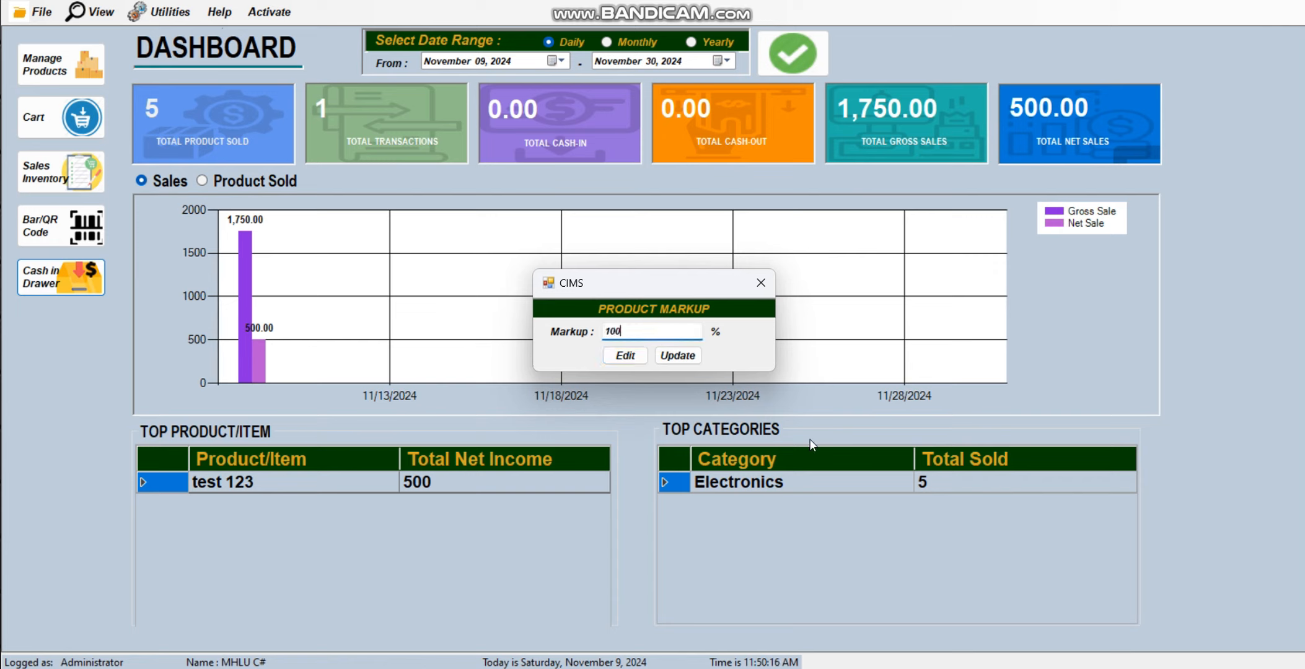
click(692, 356)
click(795, 393)
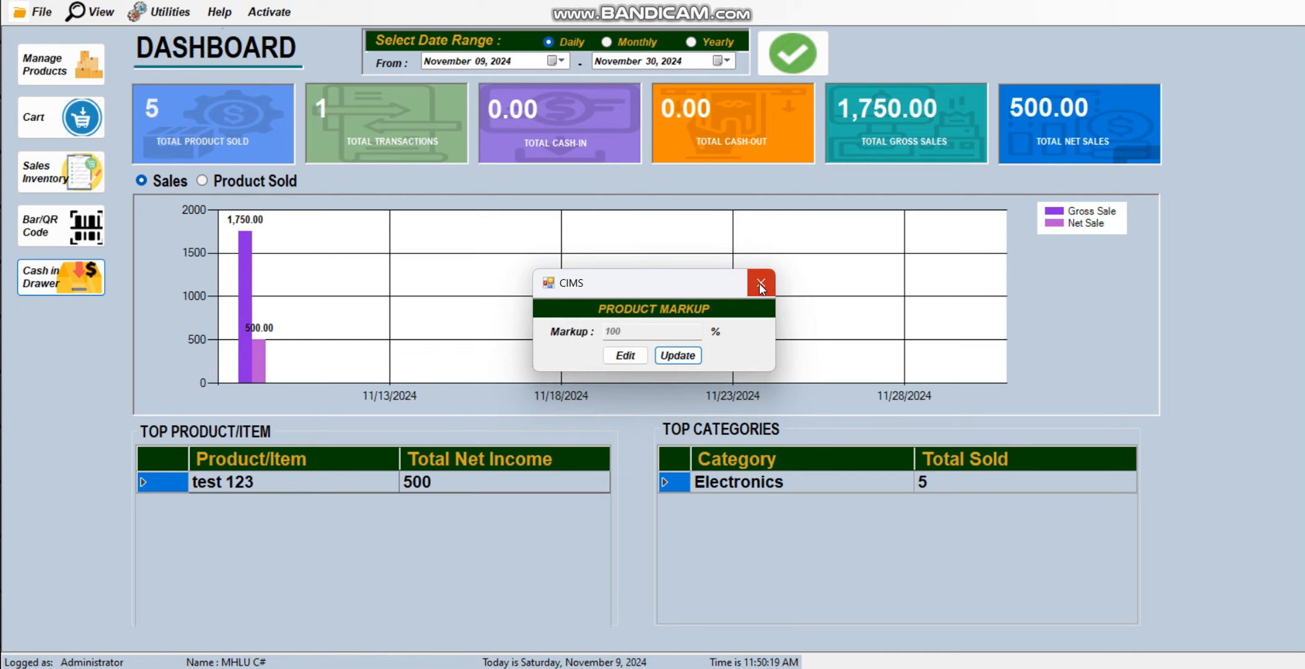
click(760, 285)
Step: Fill in a new product test2 with an original price of 100, check its retail price, and discard the product
click(53, 64)
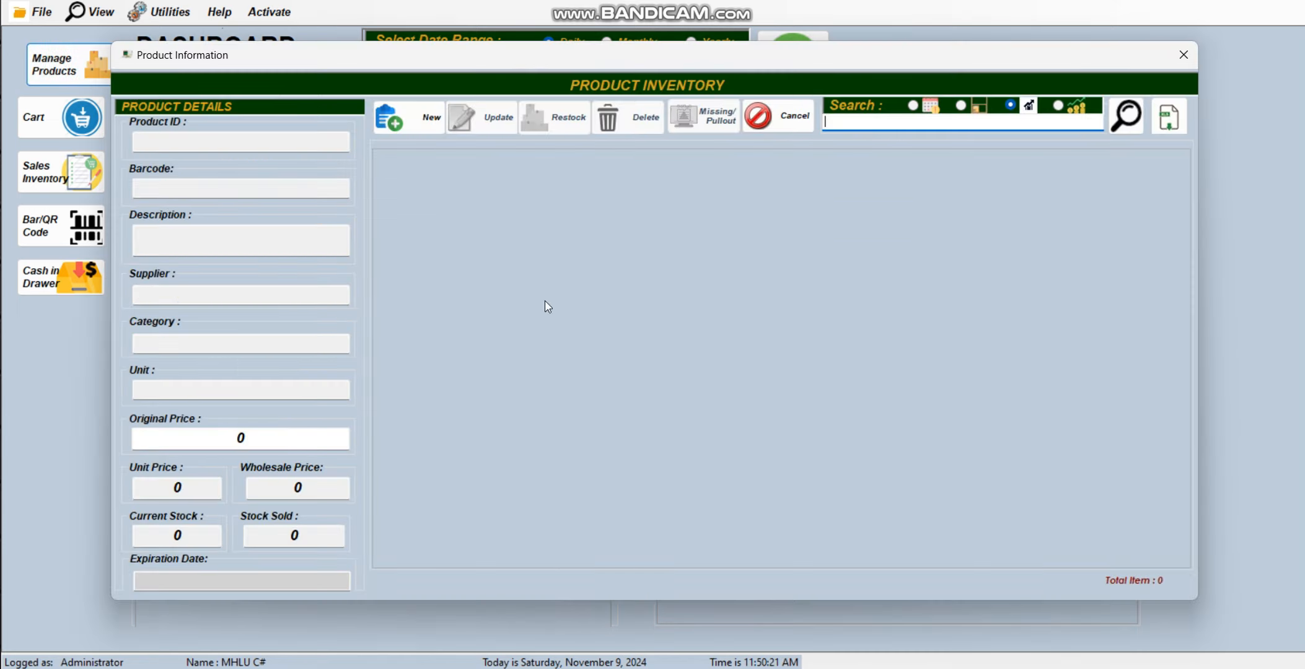
click(412, 118)
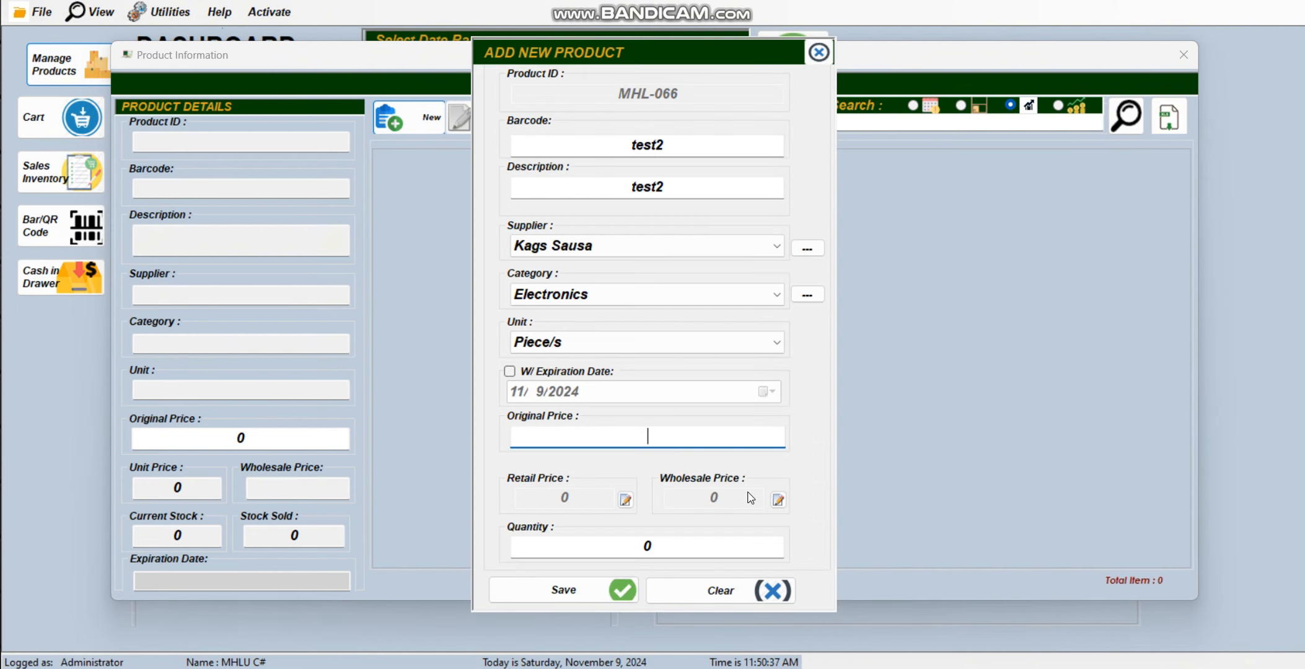
text(100)
click(625, 499)
drag(606, 500, 511, 501)
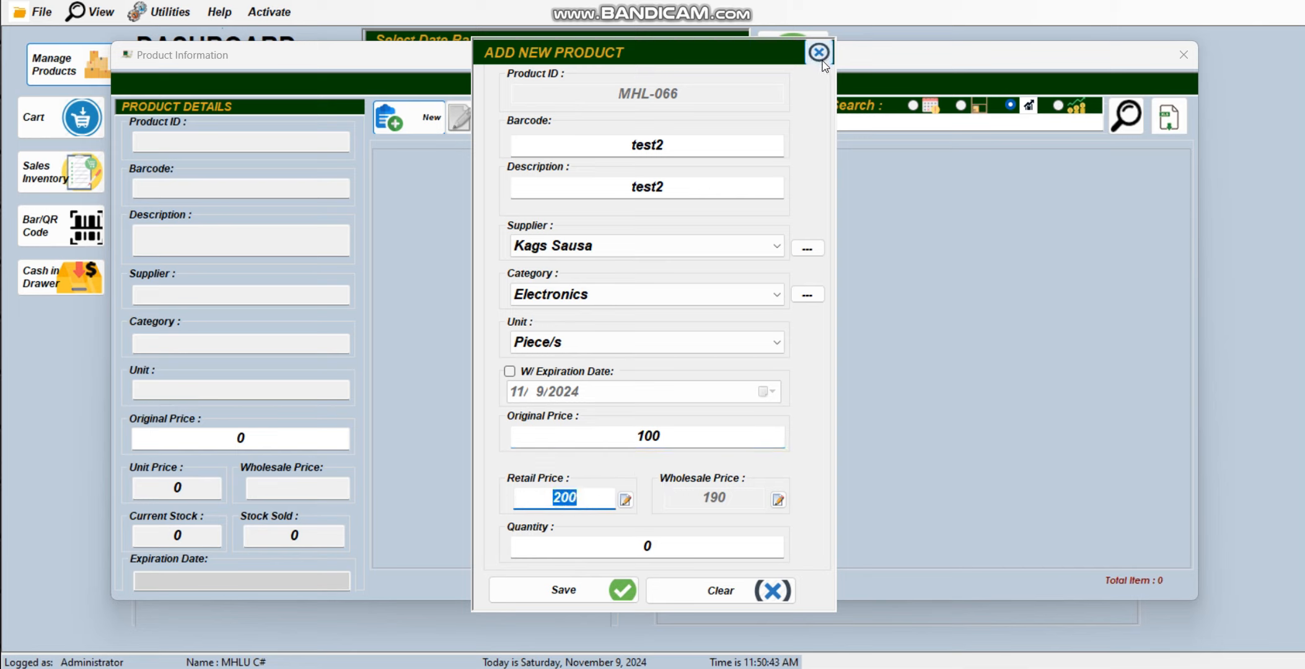
click(818, 53)
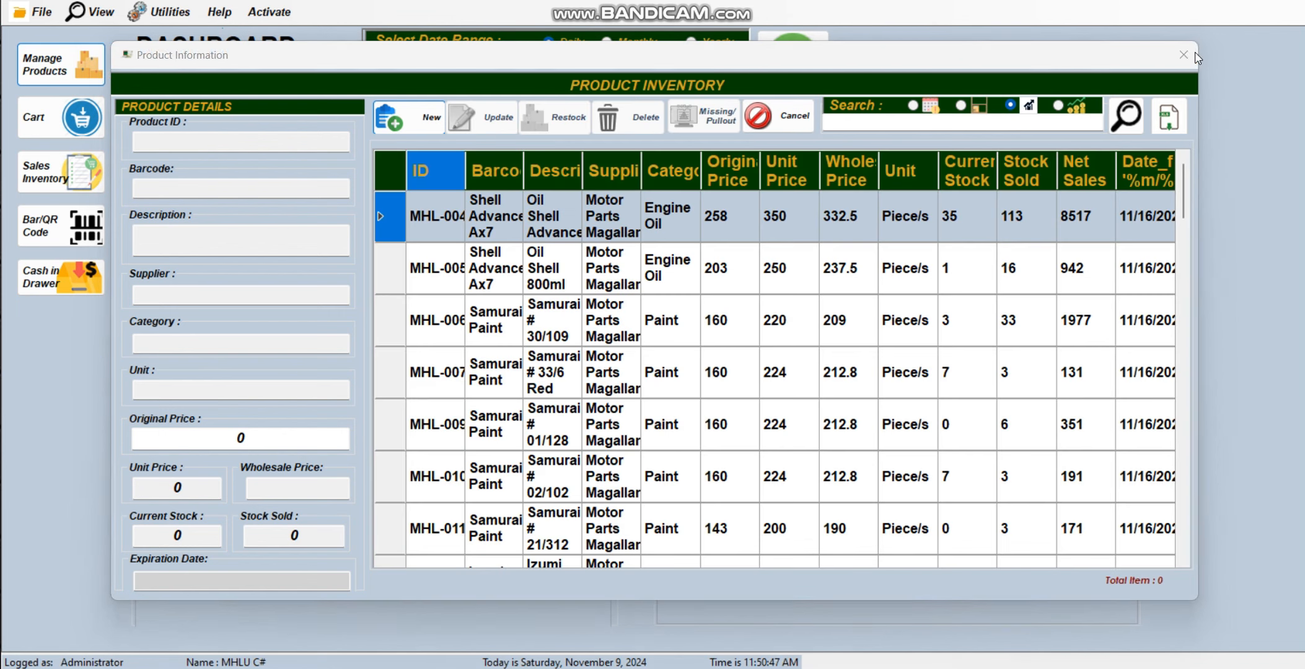
click(1193, 55)
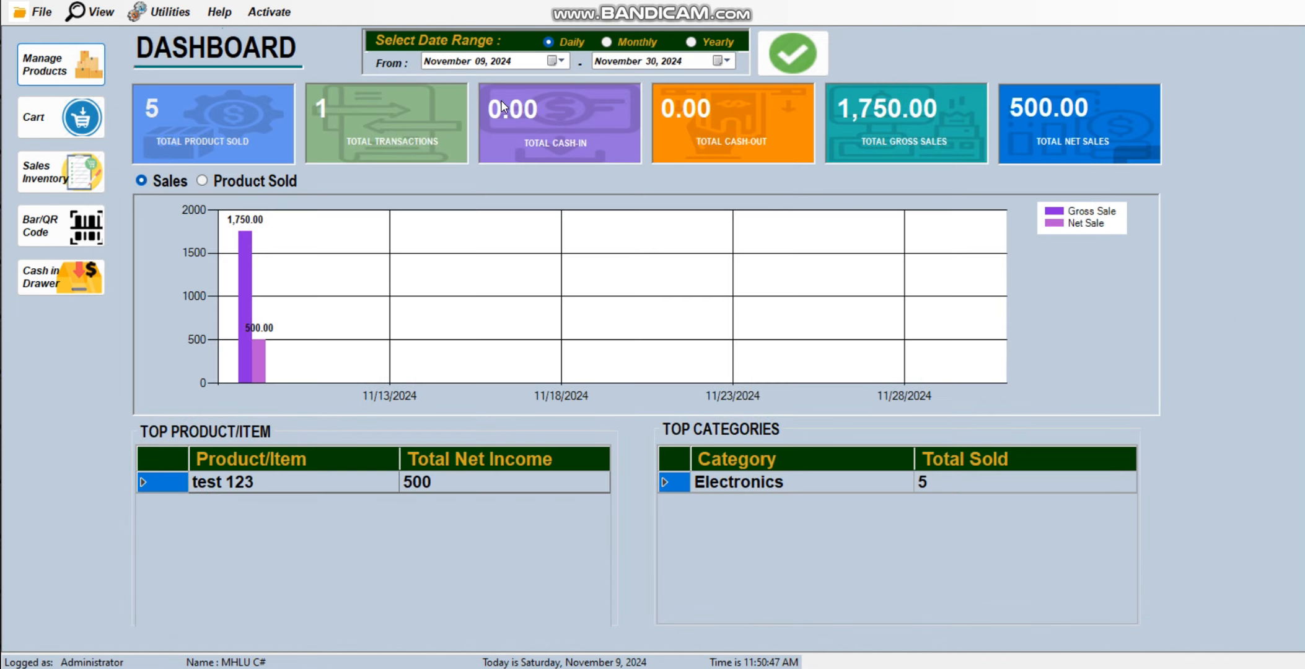
Step: Open the receipt options and set the receipt logo to the image 011_yes-2-32.png
click(165, 14)
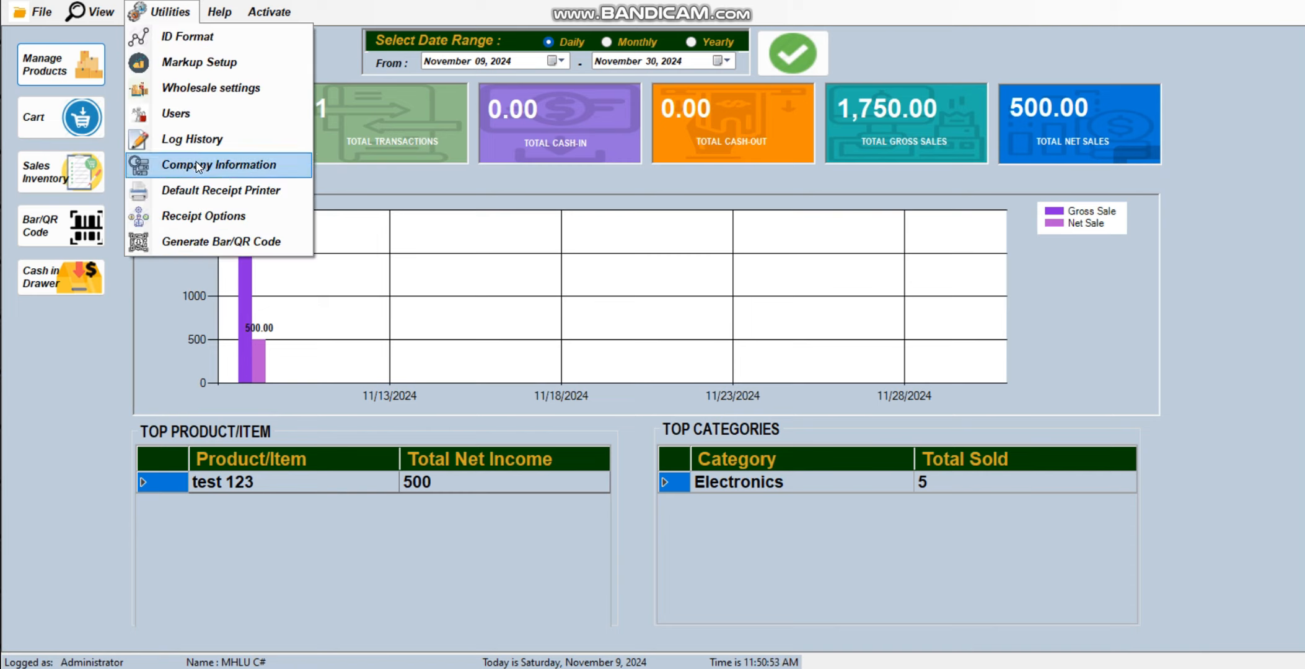
click(208, 222)
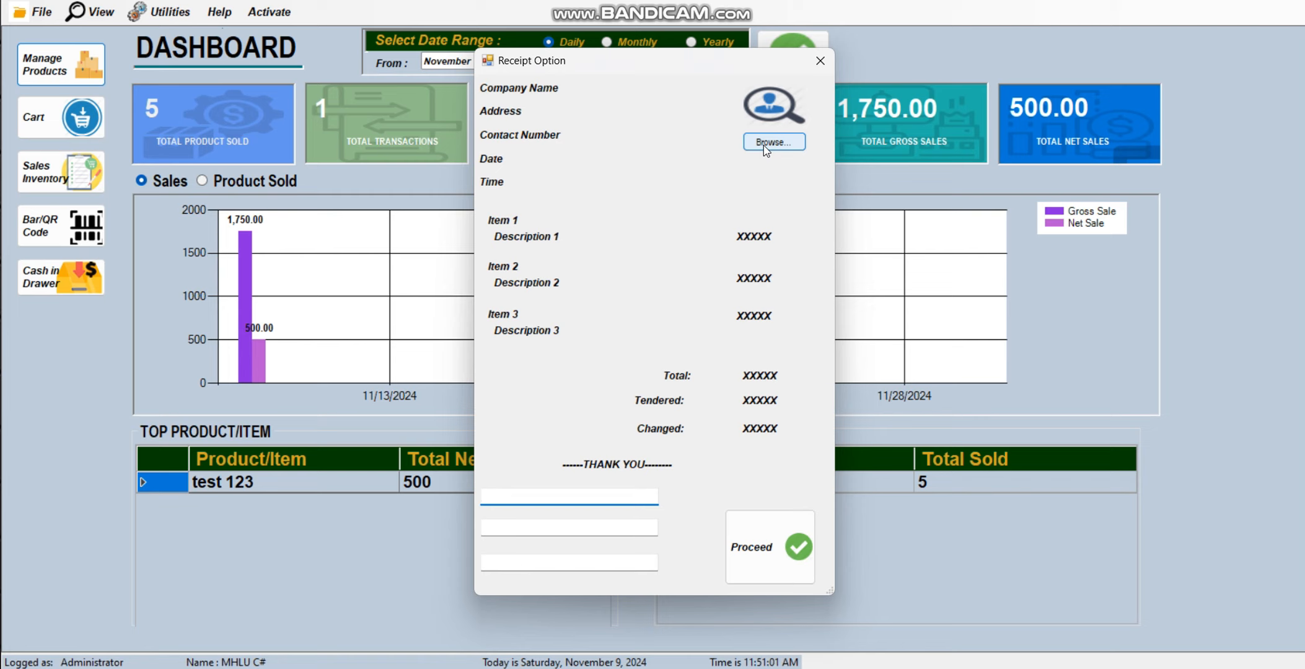
click(763, 145)
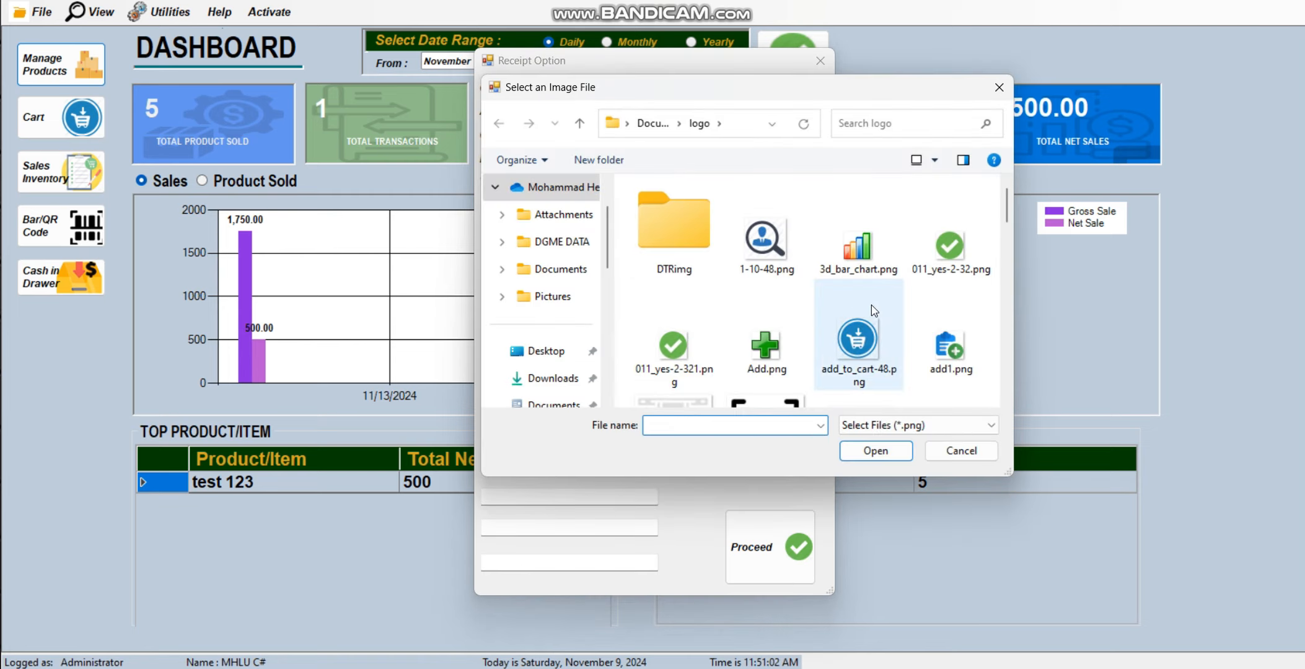
click(945, 258)
click(875, 451)
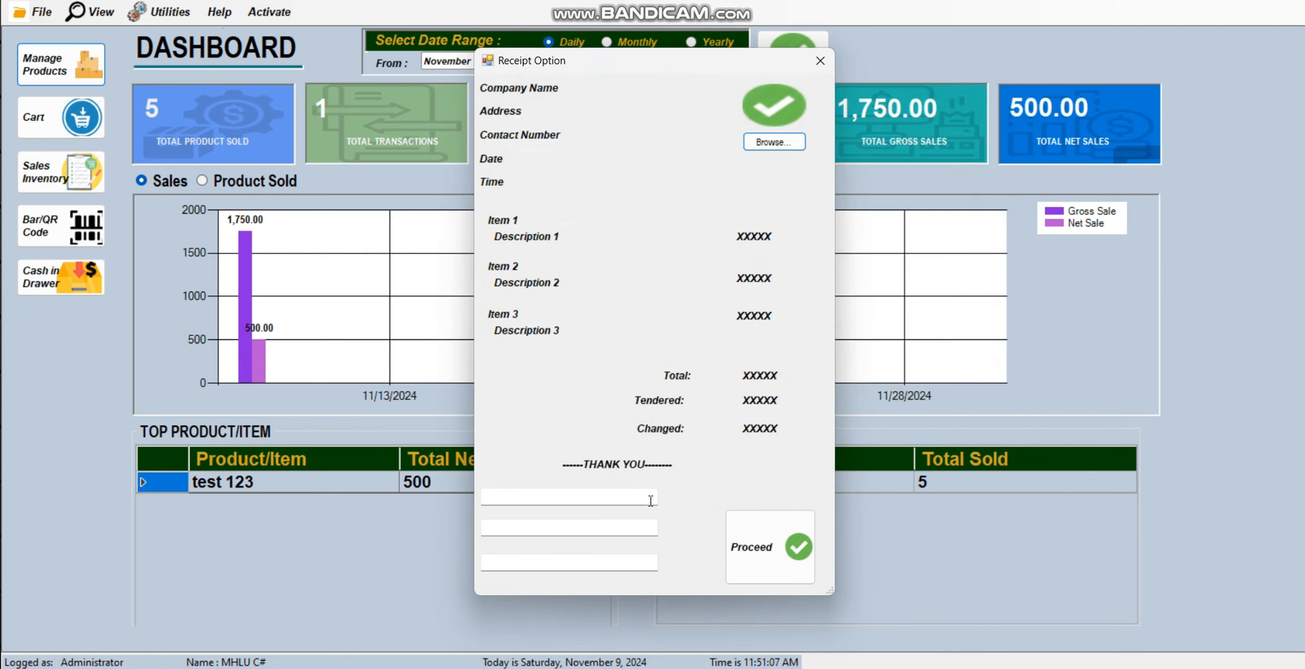
Step: Enter "test 1", "test 2" and "test 3" as the receipt's three footer lines and save the receipt options
click(623, 497)
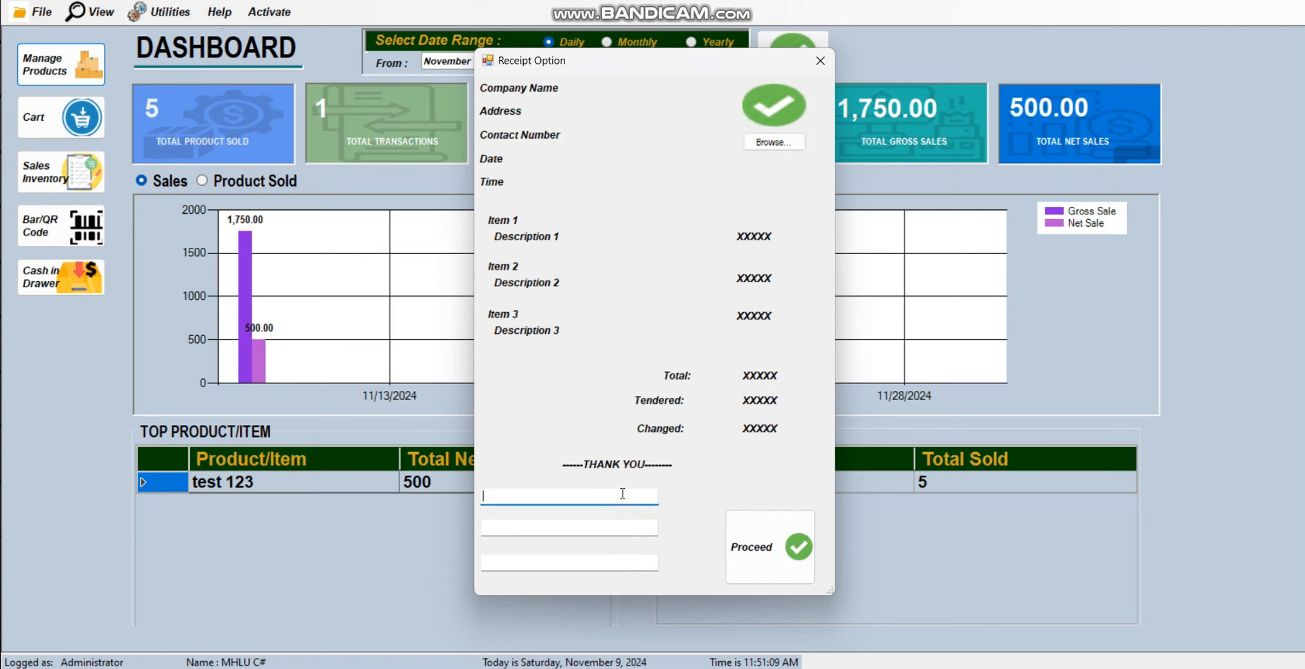
text(test 1)
click(607, 527)
text(tes)
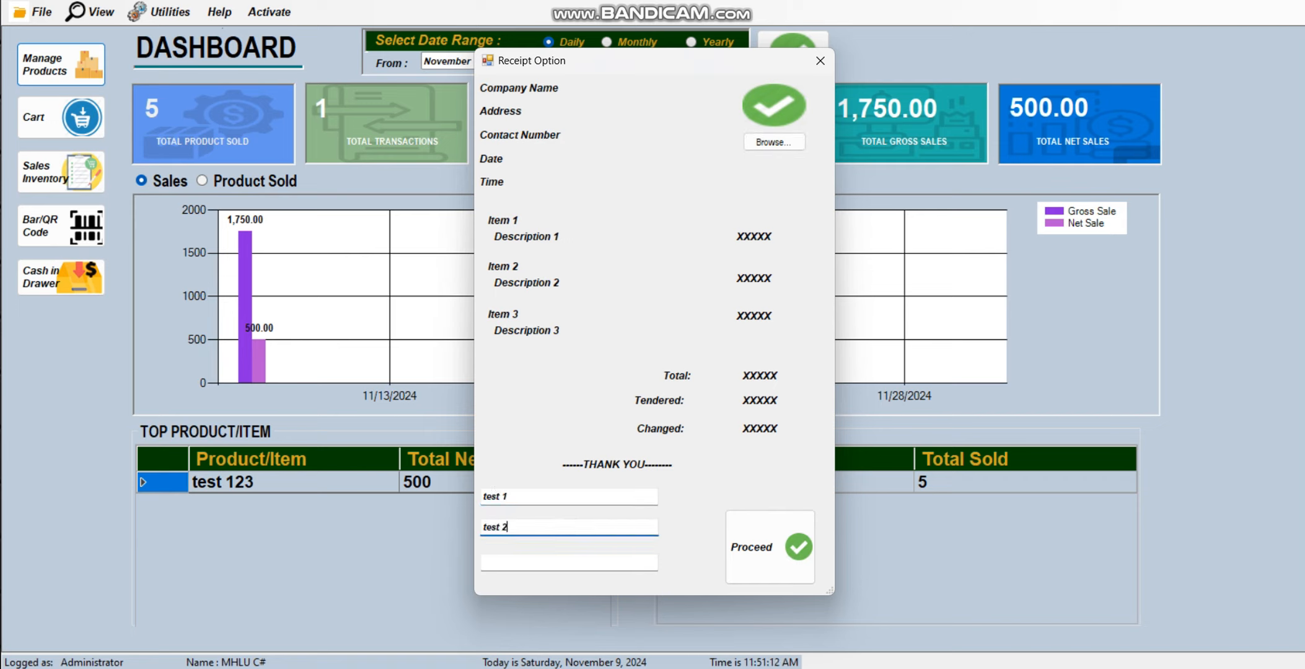
click(597, 562)
text(test 3)
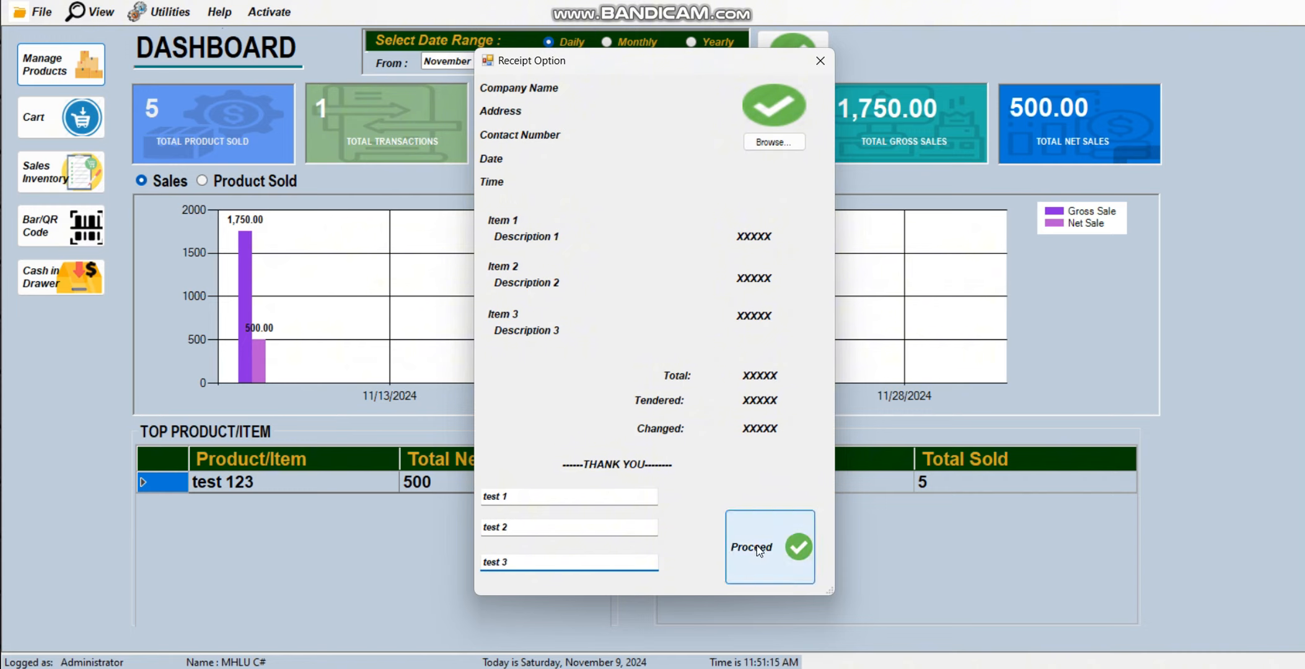
click(757, 550)
click(670, 394)
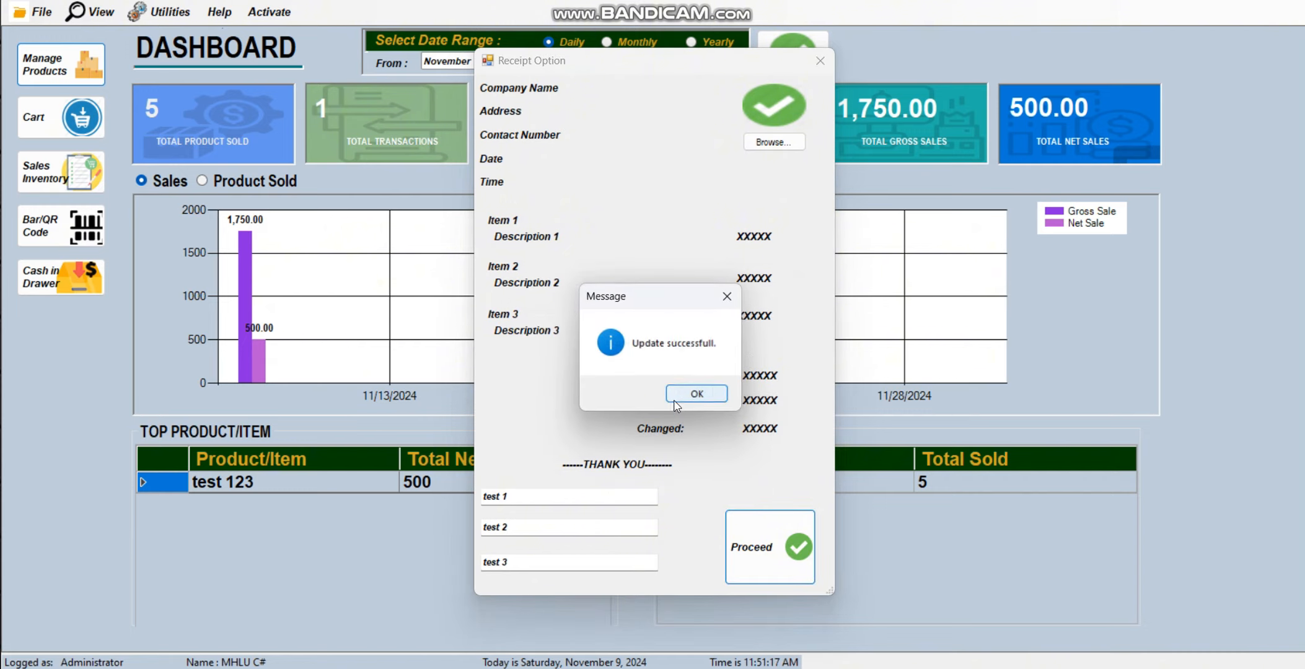
click(707, 400)
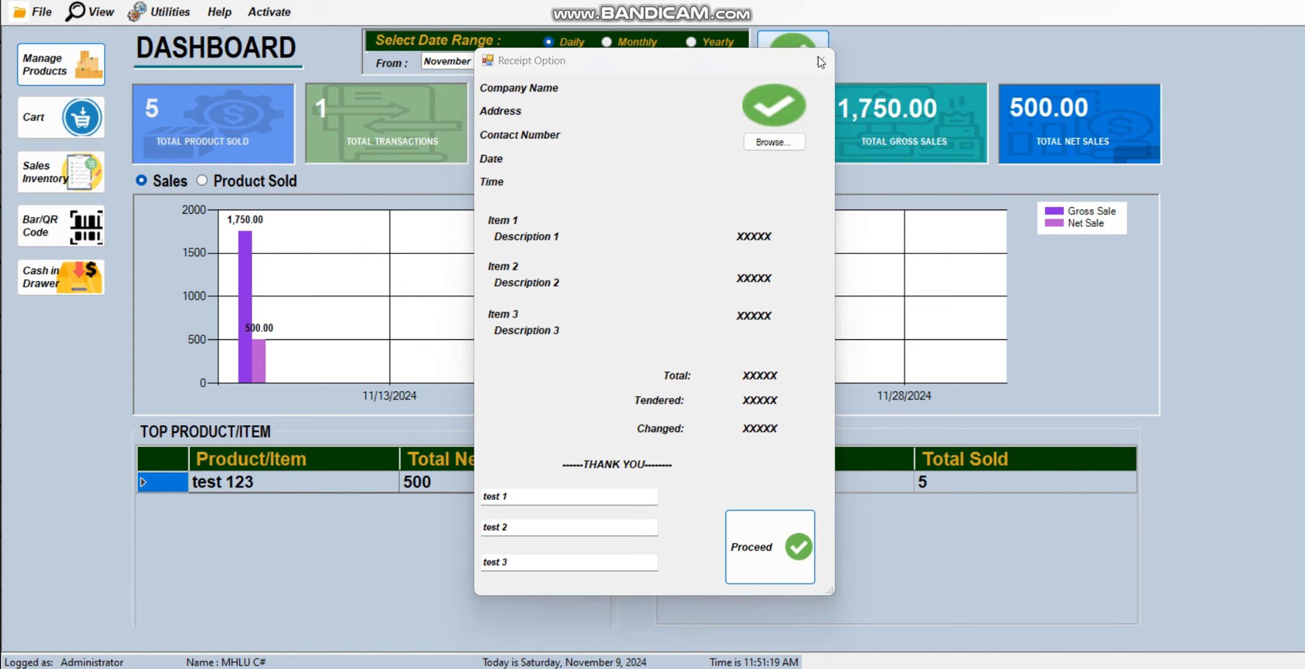
Step: Open the cart, find the product test 123, and add a quantity of 2 to the cart
click(68, 127)
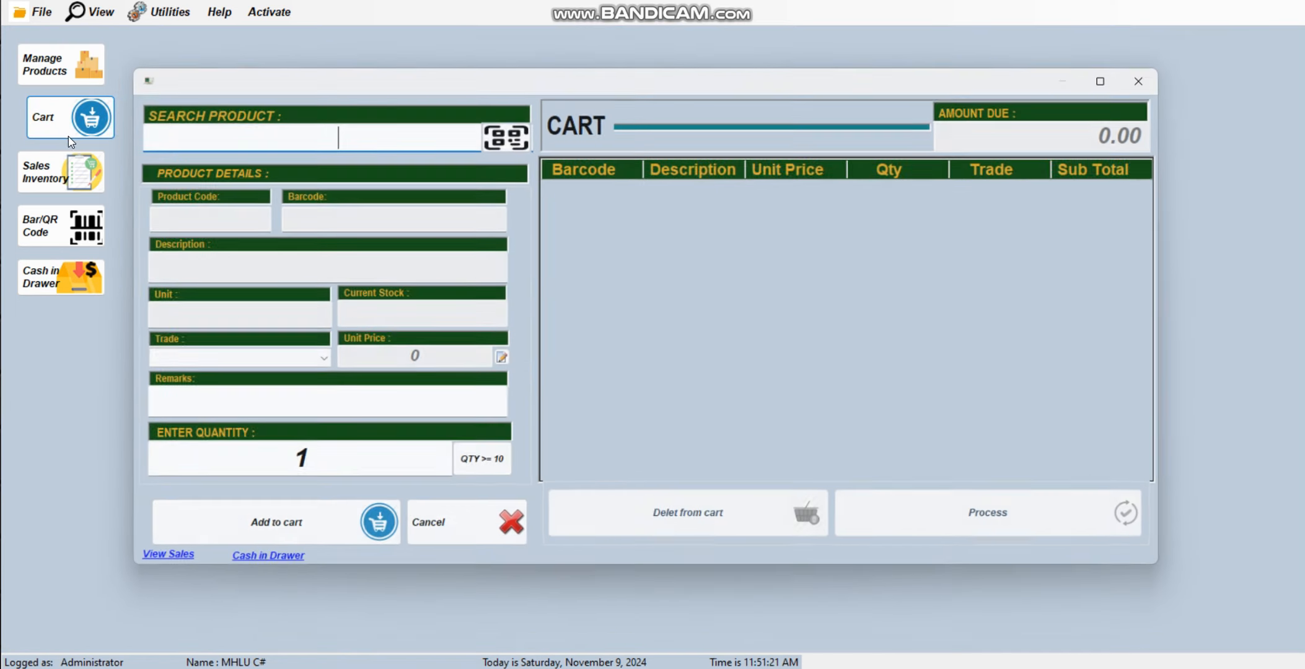
text(tes)
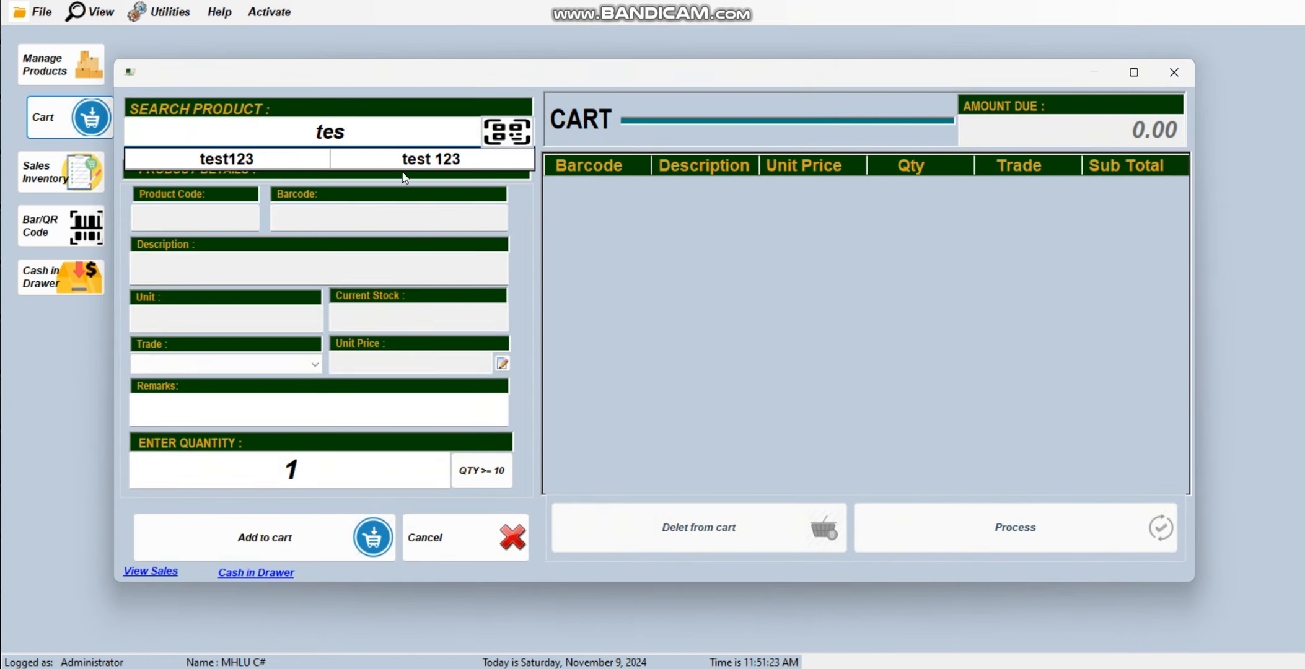
click(407, 162)
text(2)
click(328, 537)
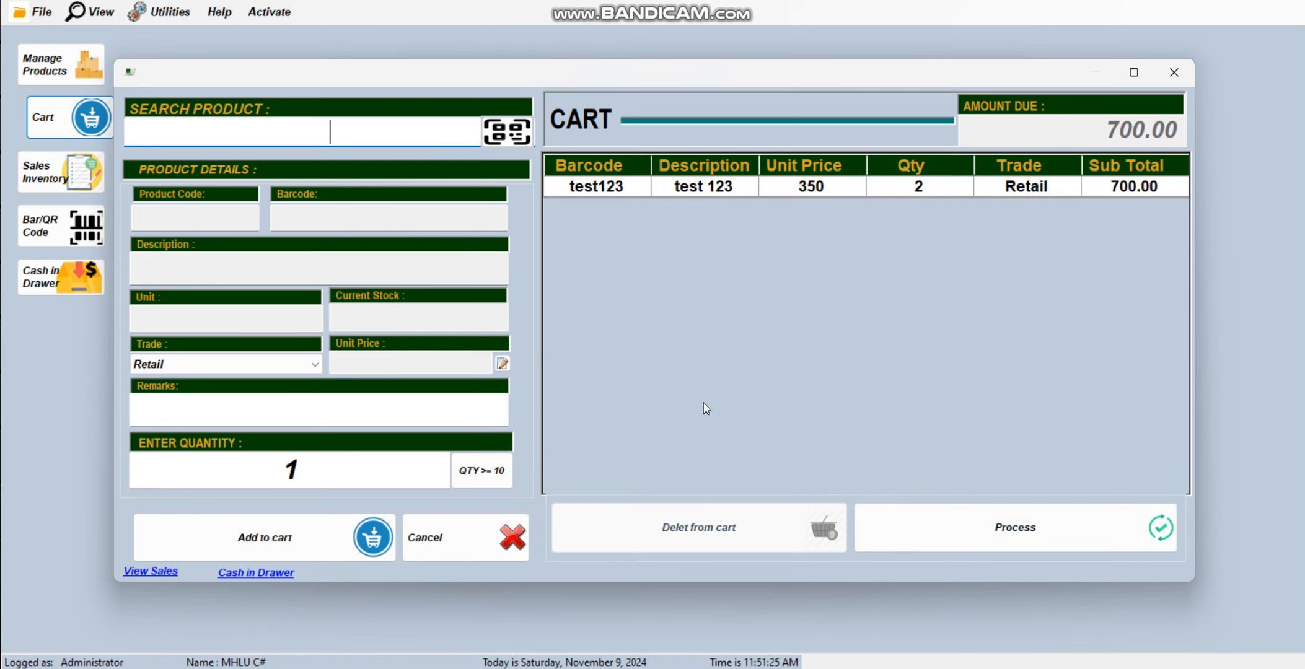
Step: Start processing the cart with 800 tendered, examine the enlarged receipt preview, and close the cart without completing the sale
click(1035, 540)
text(800)
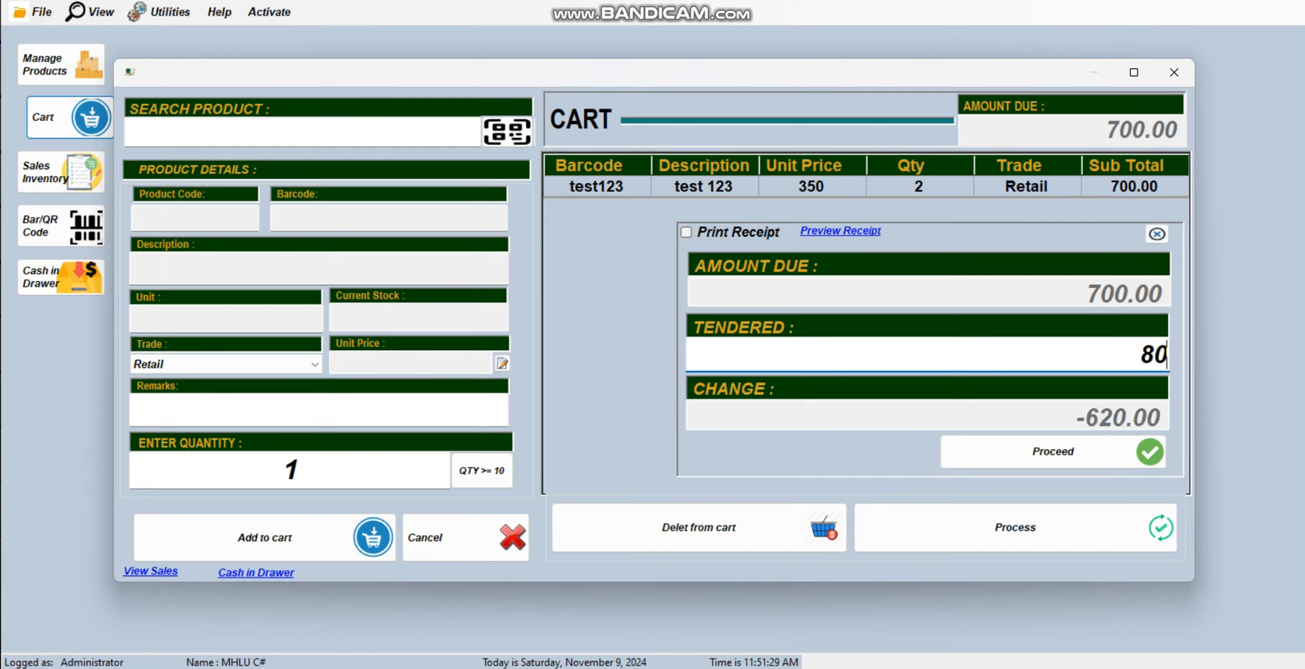
click(843, 237)
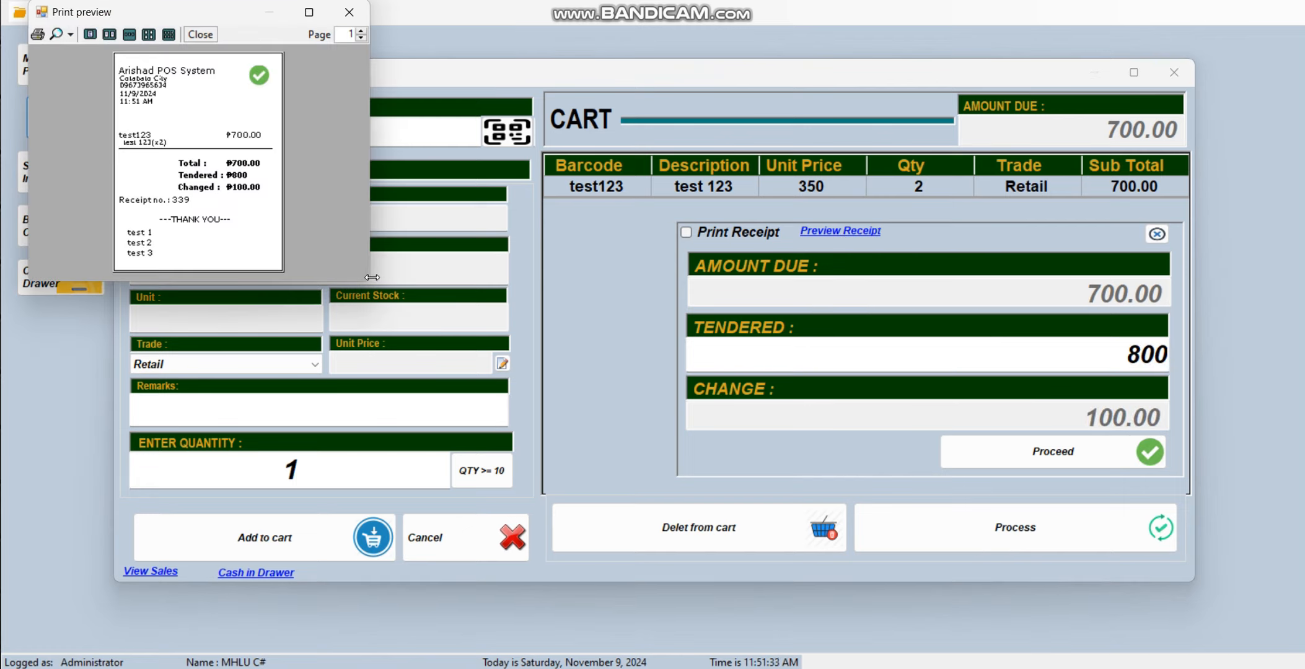
drag(366, 282, 774, 478)
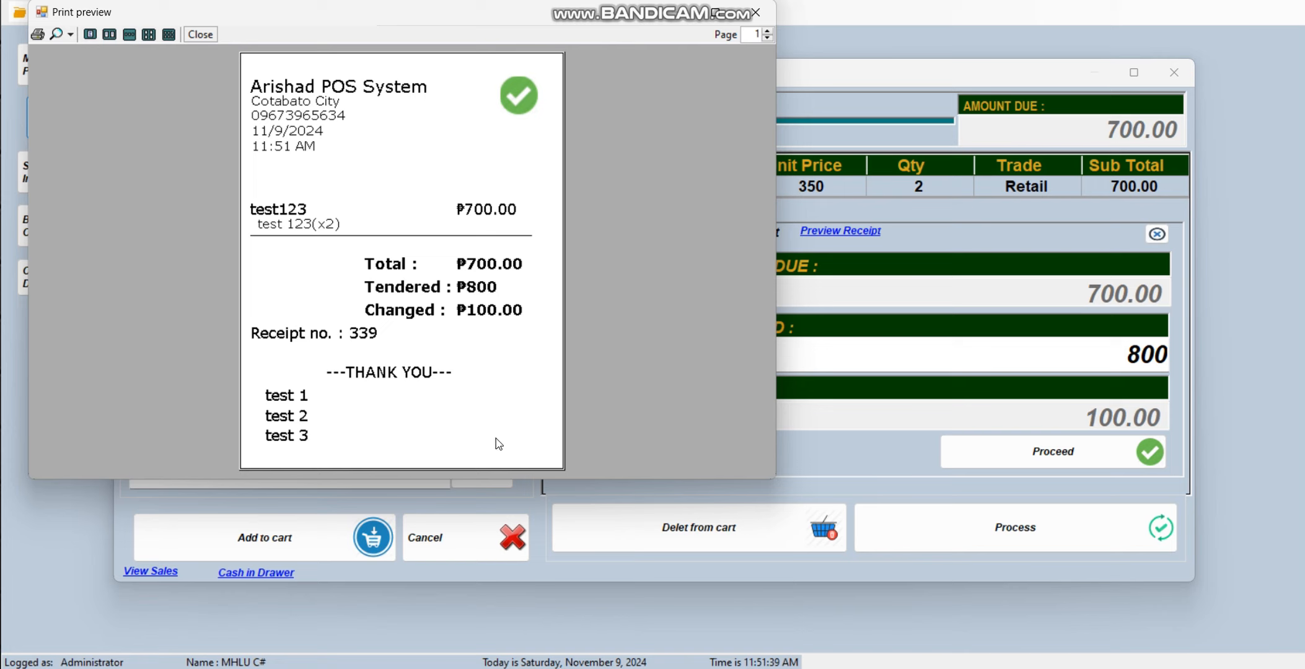
click(766, 17)
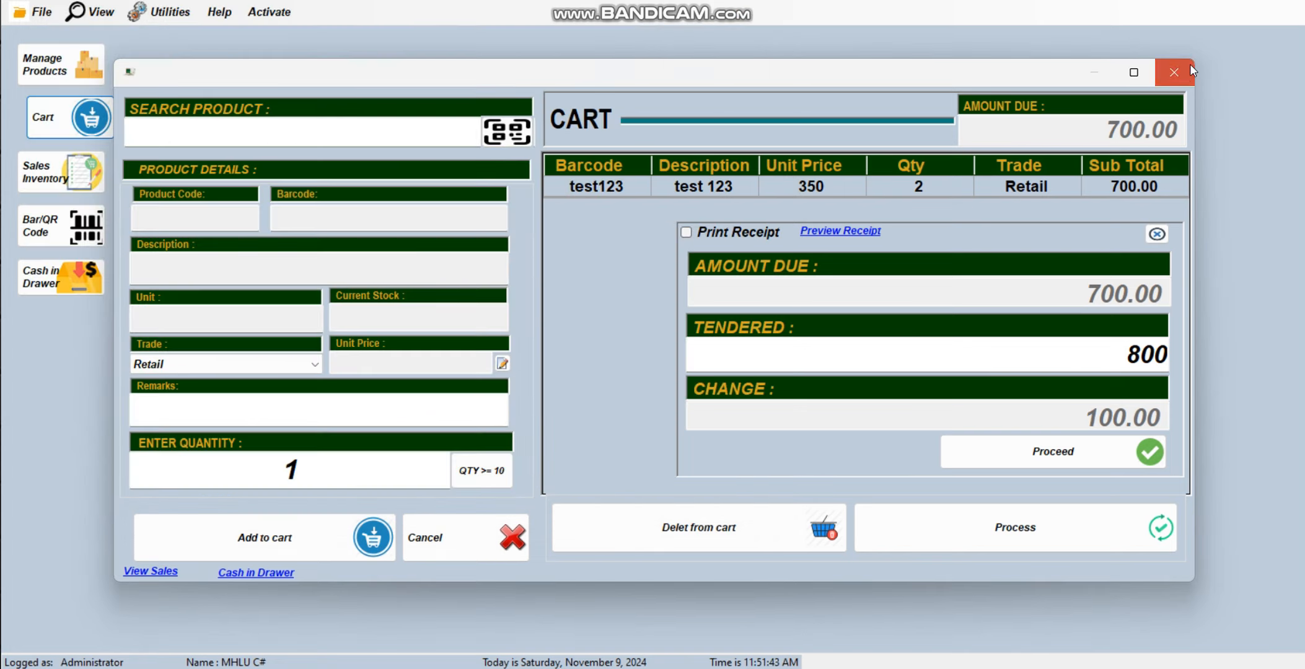
click(1180, 71)
Step: Change the company name to AAPOS in the company information and save it, keeping the other company details
click(163, 12)
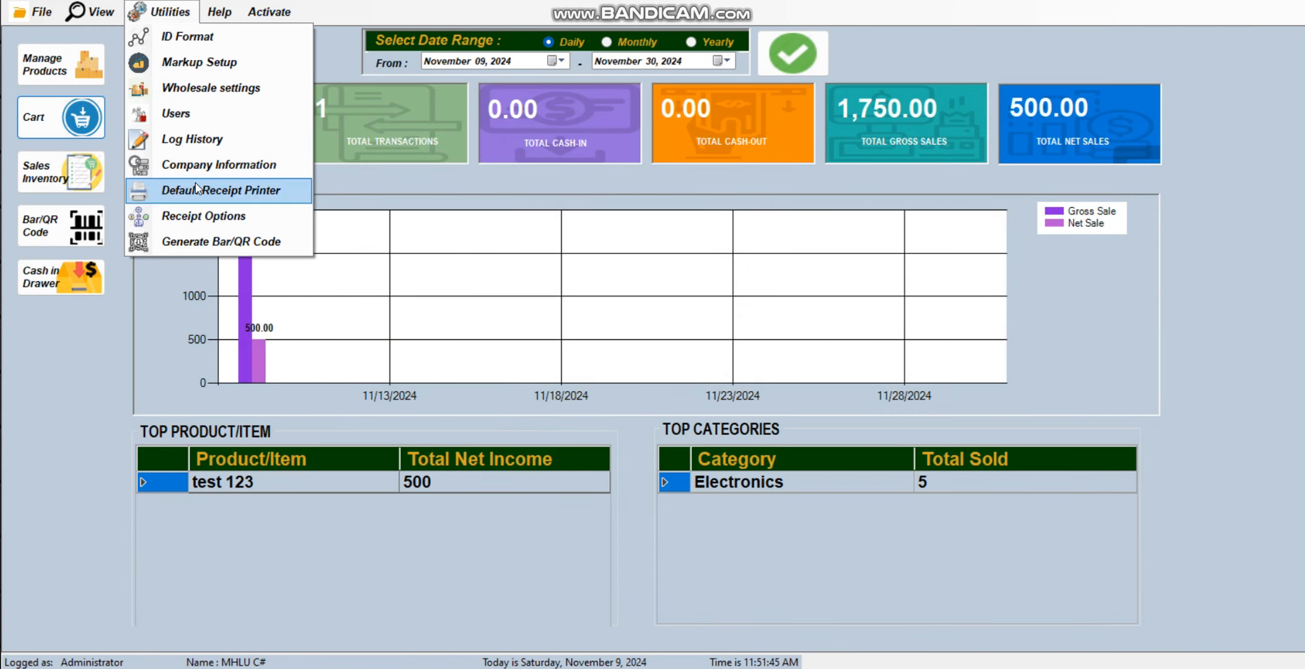
click(205, 165)
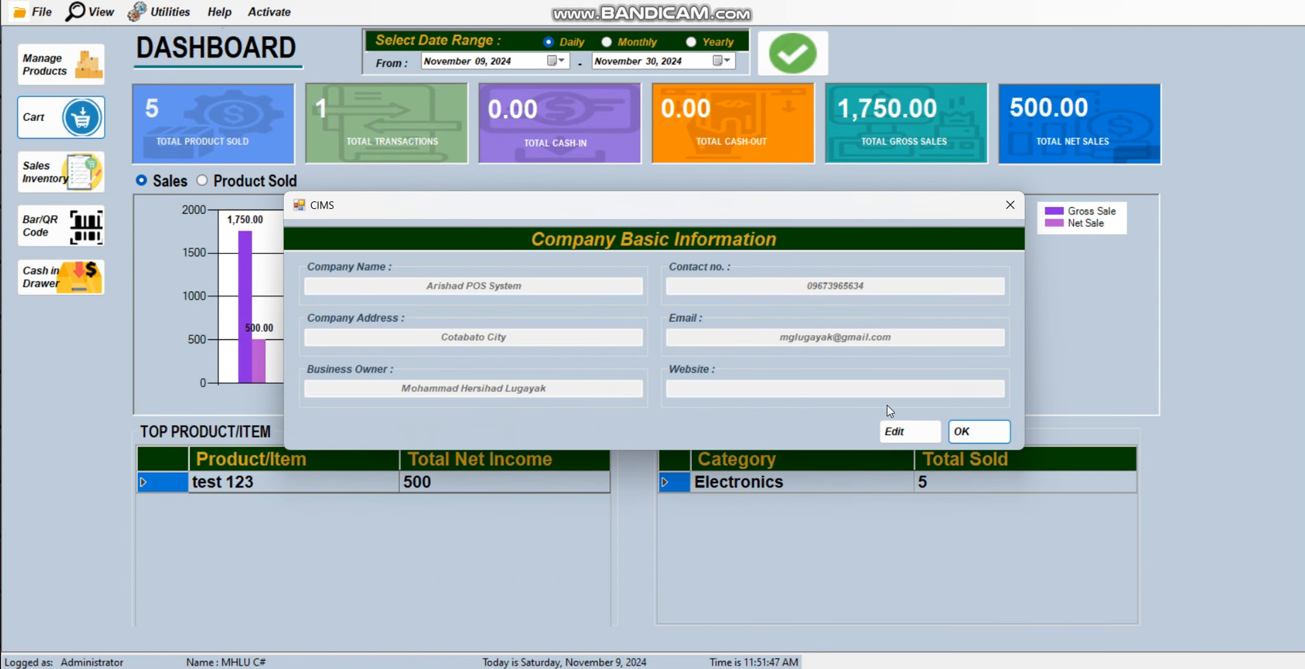
click(892, 431)
key(Tab)
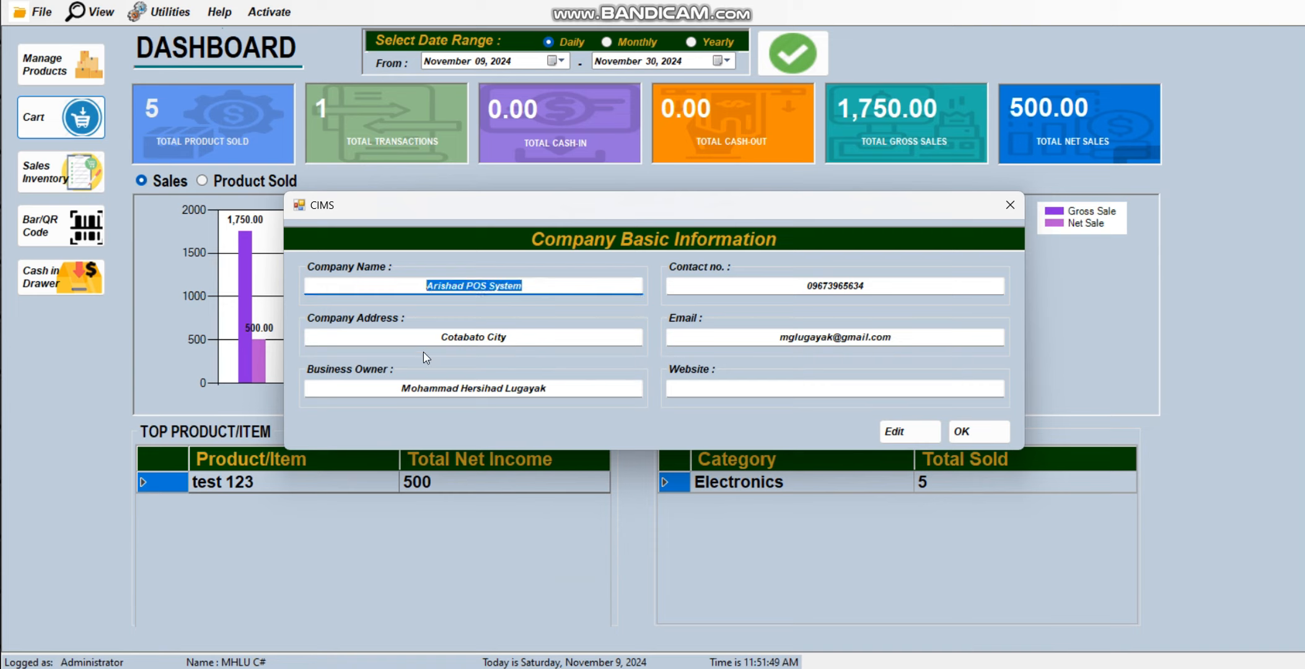
text(AAPOS)
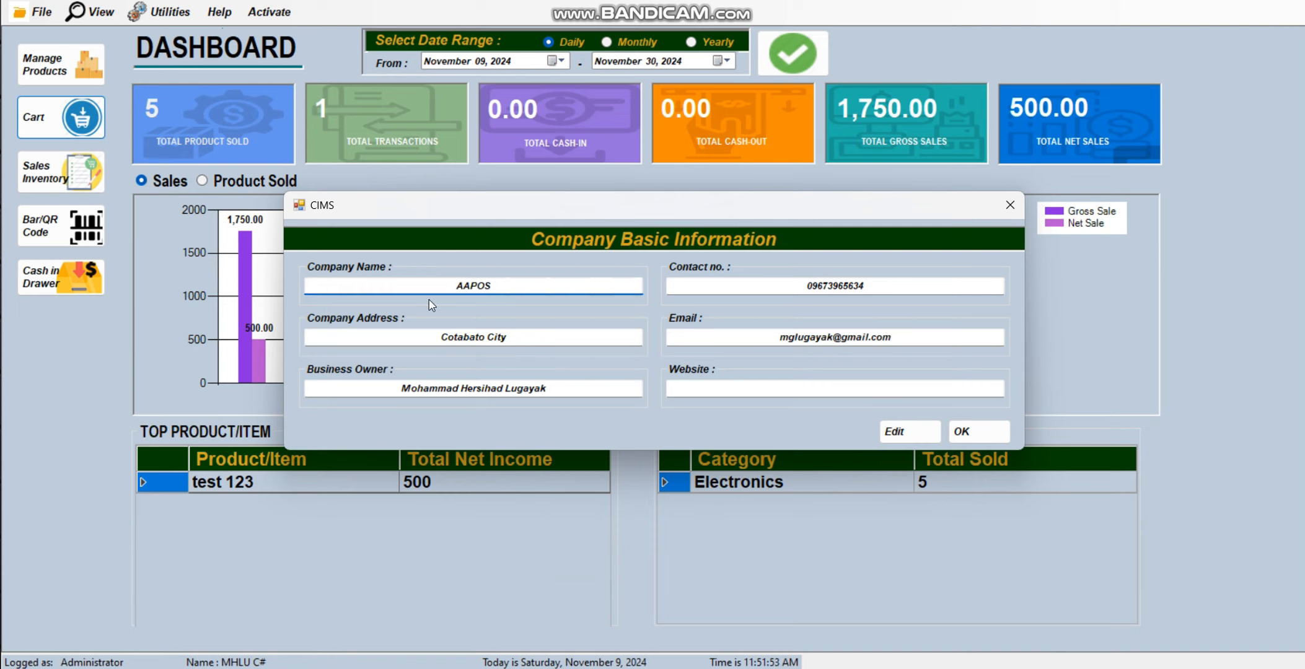
click(565, 337)
click(609, 389)
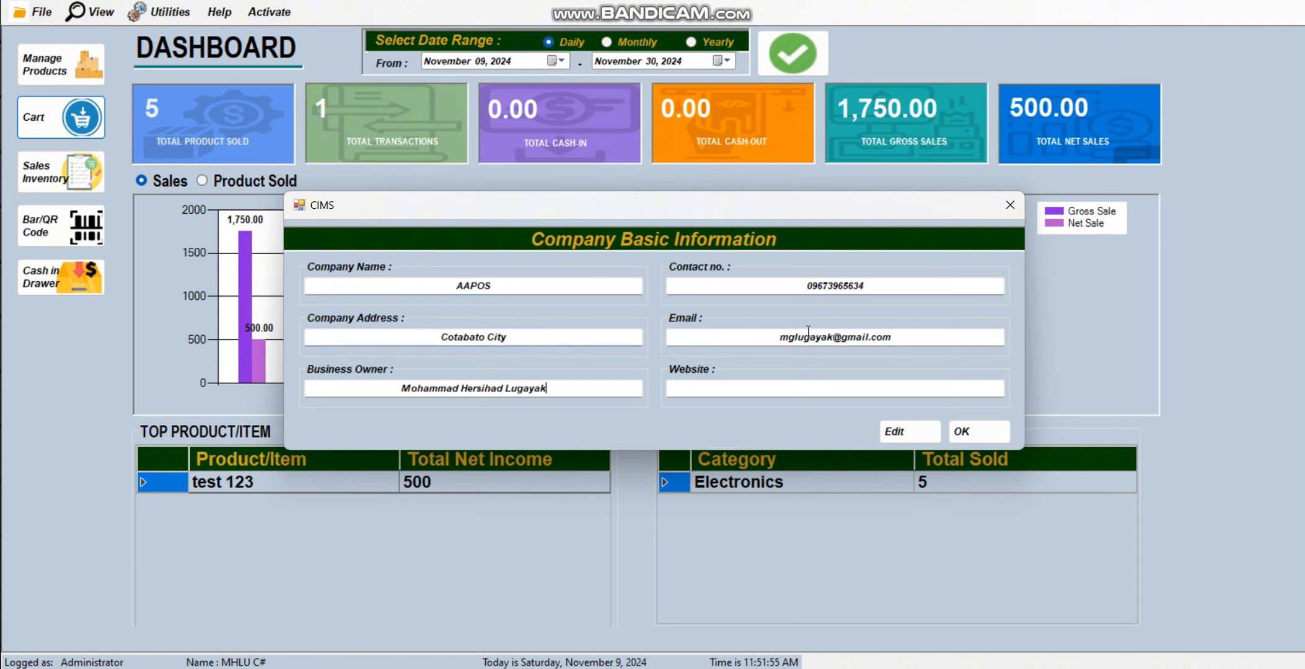
click(898, 291)
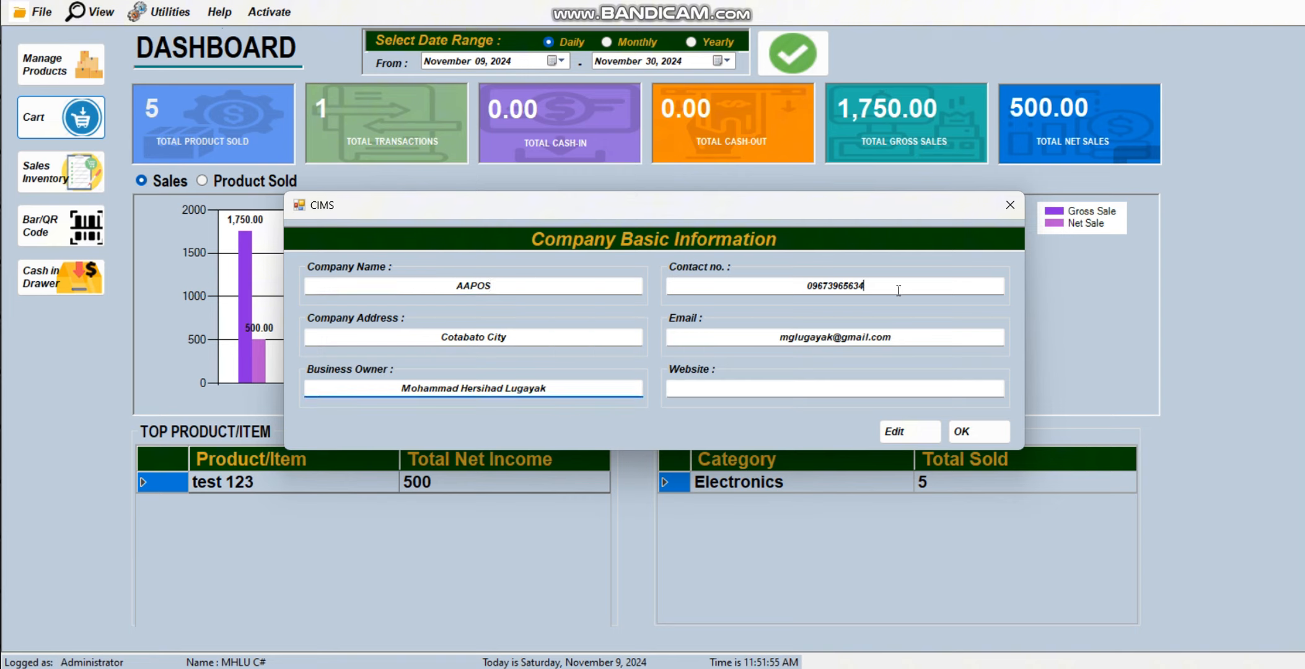
click(970, 432)
click(731, 397)
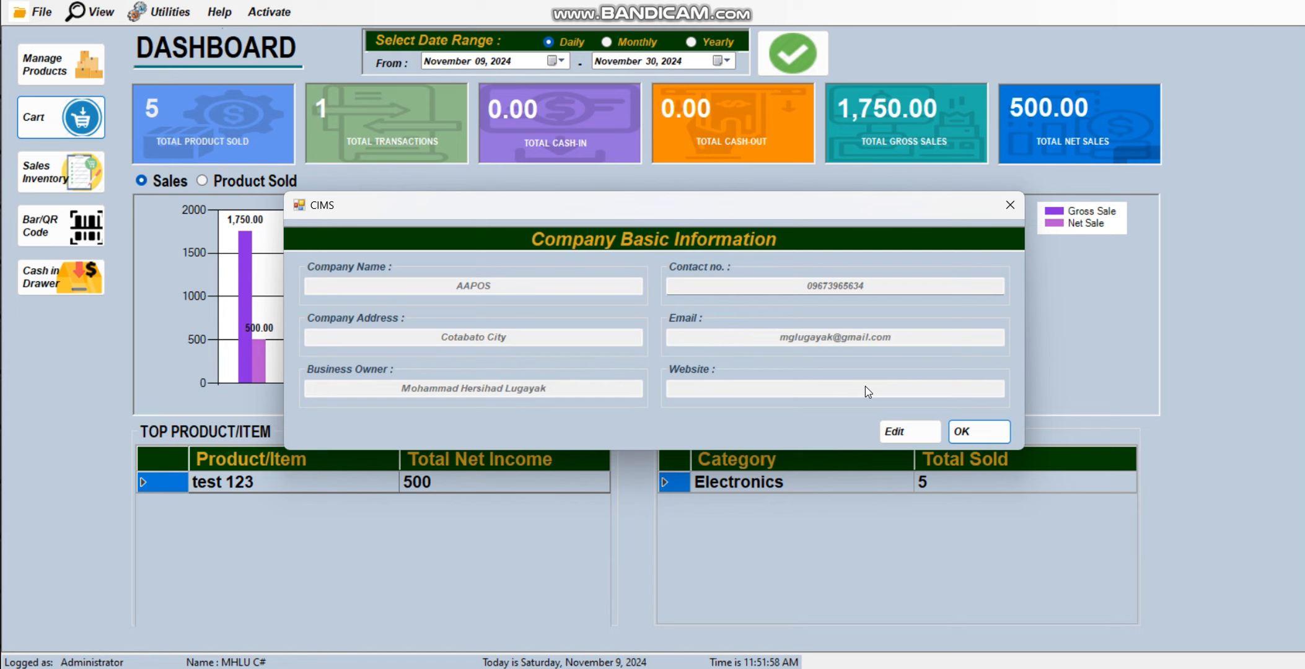
click(1009, 205)
Step: Open the cart, find the product test 123, and add a quantity of 1 to the cart
click(81, 117)
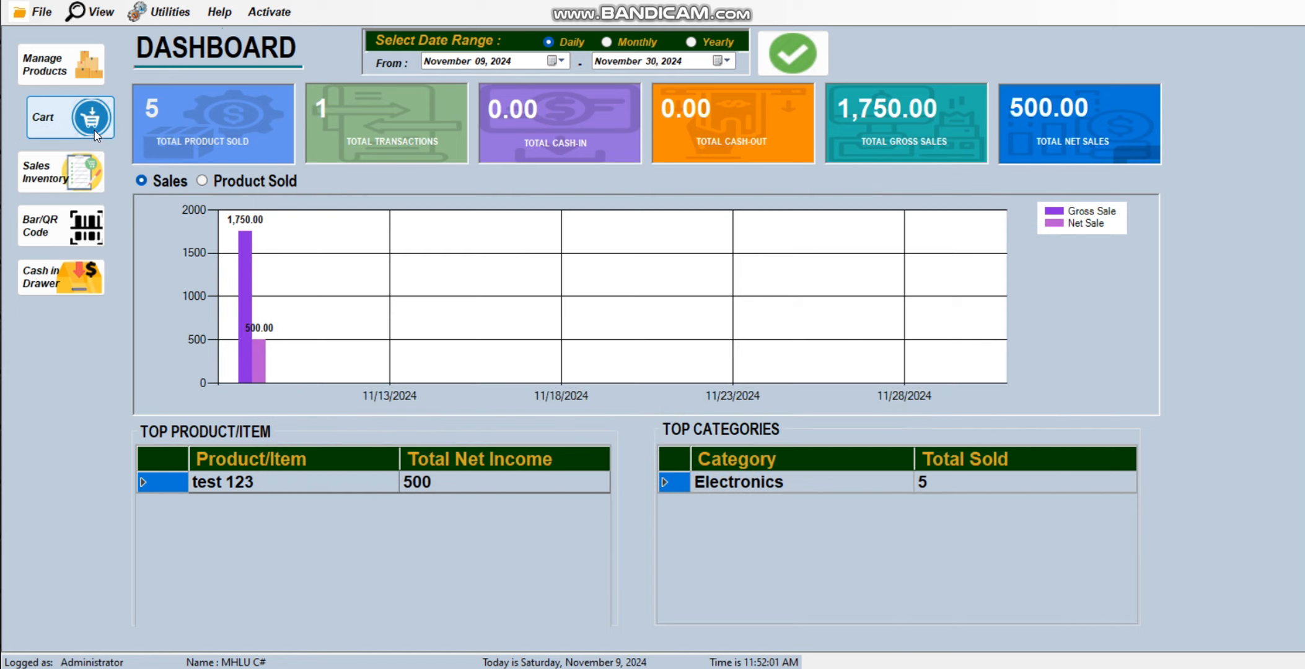
text(test)
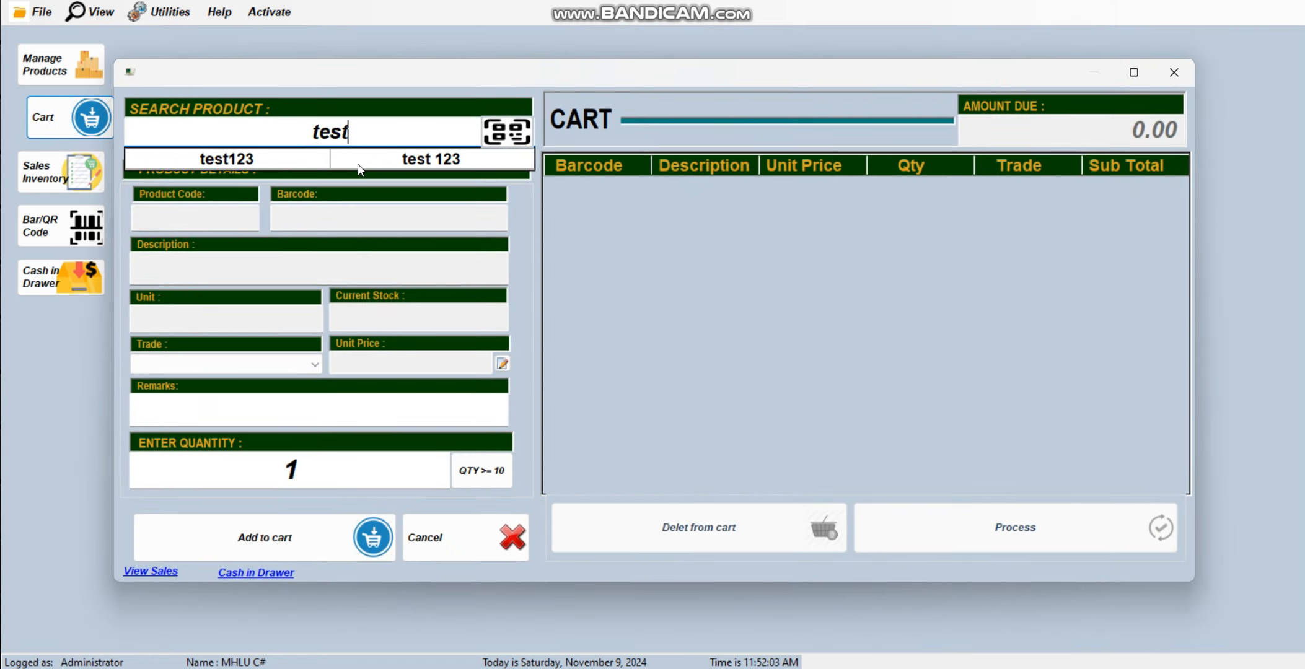
click(358, 163)
click(357, 527)
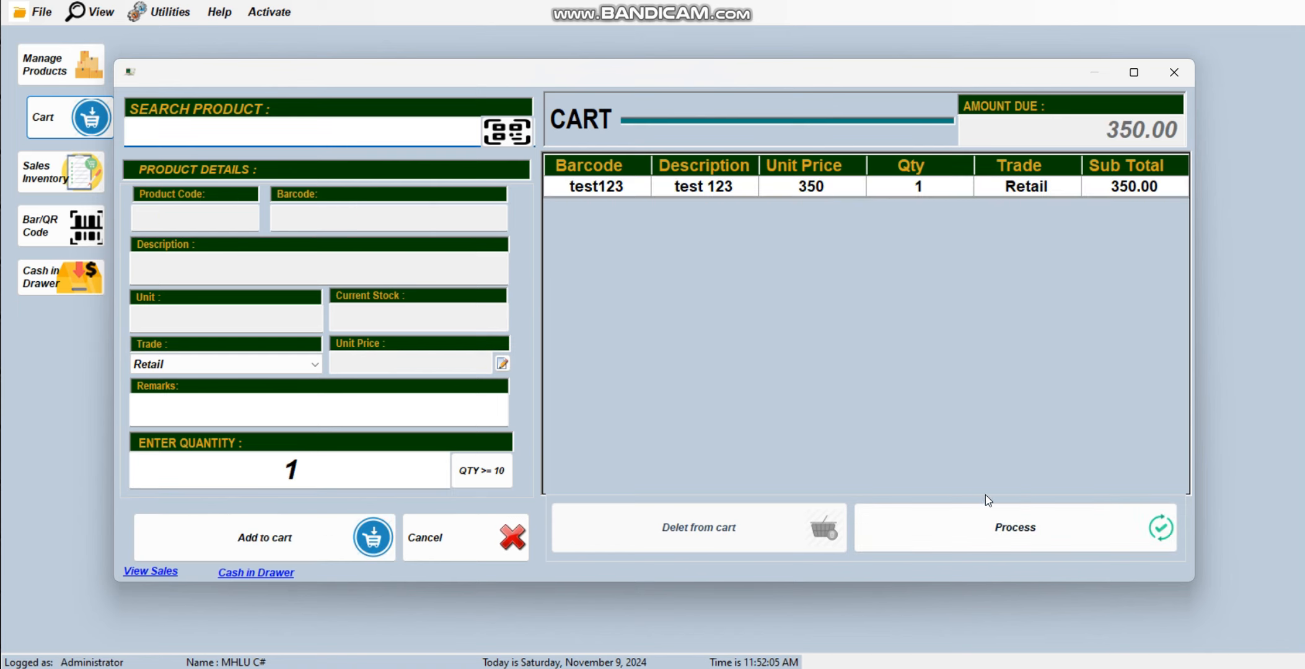
Step: Enter 400 as the tendered amount, examine the company name on the enlarged receipt preview, and close the cart without completing the sale
click(991, 527)
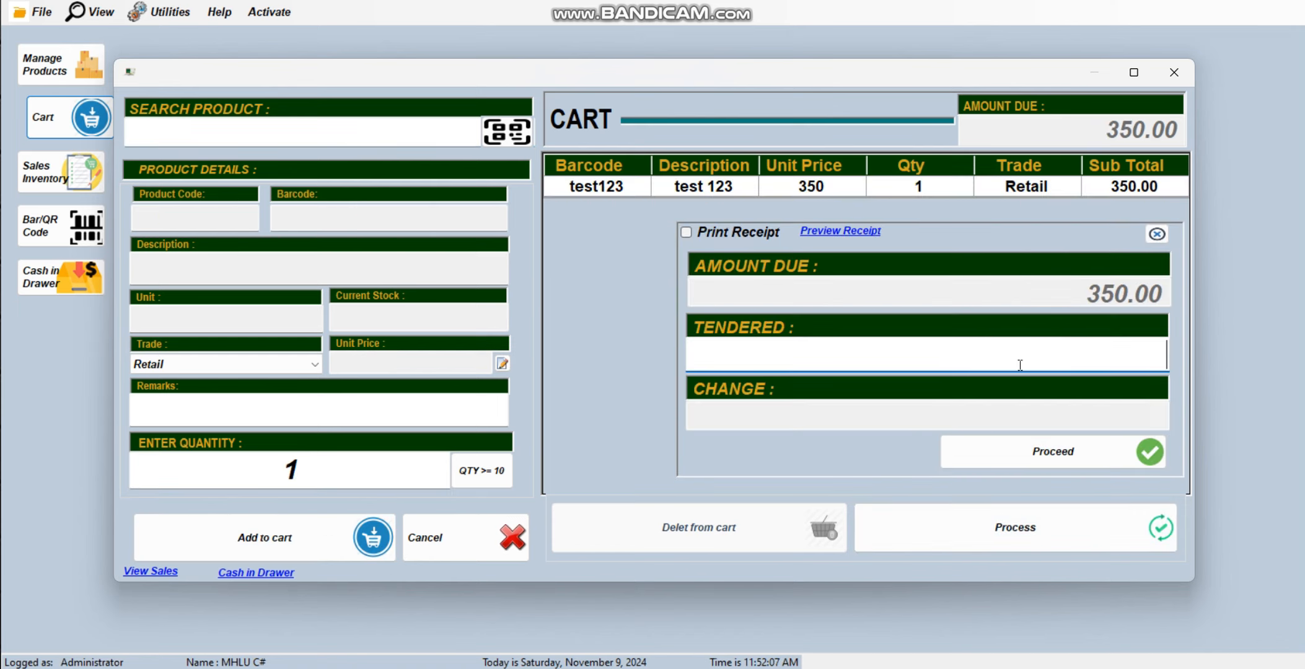
text(400)
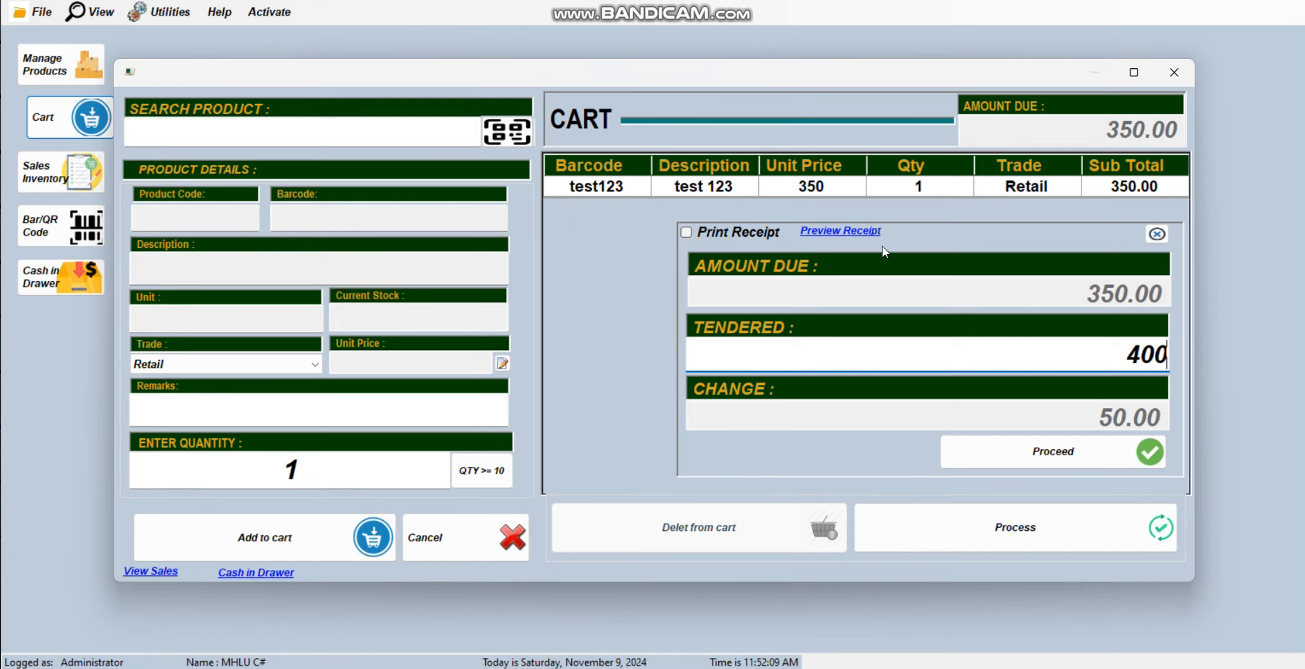
click(840, 231)
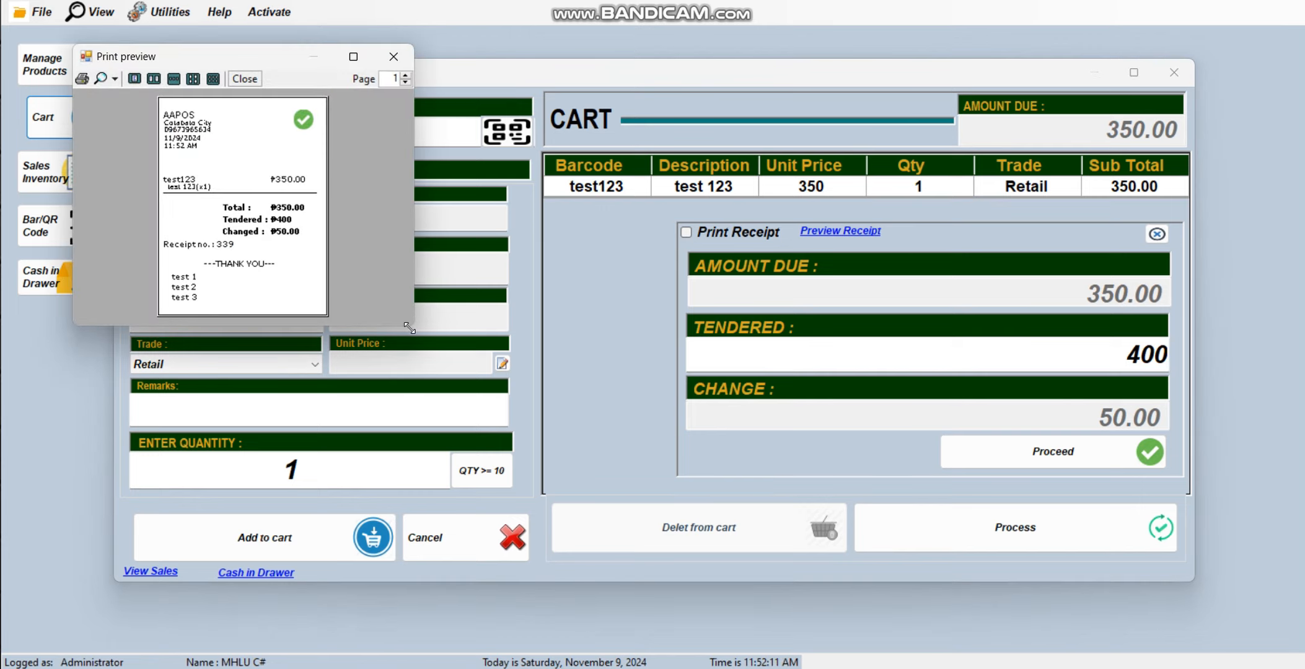
drag(408, 328, 1063, 494)
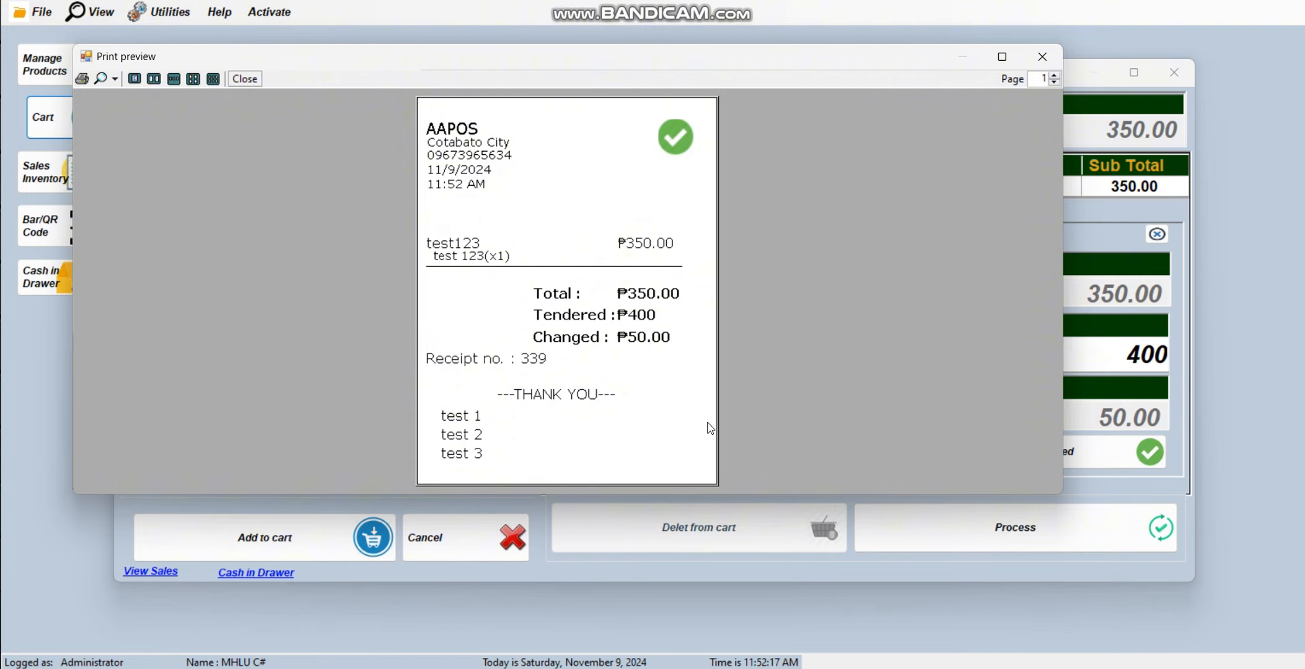
click(1042, 56)
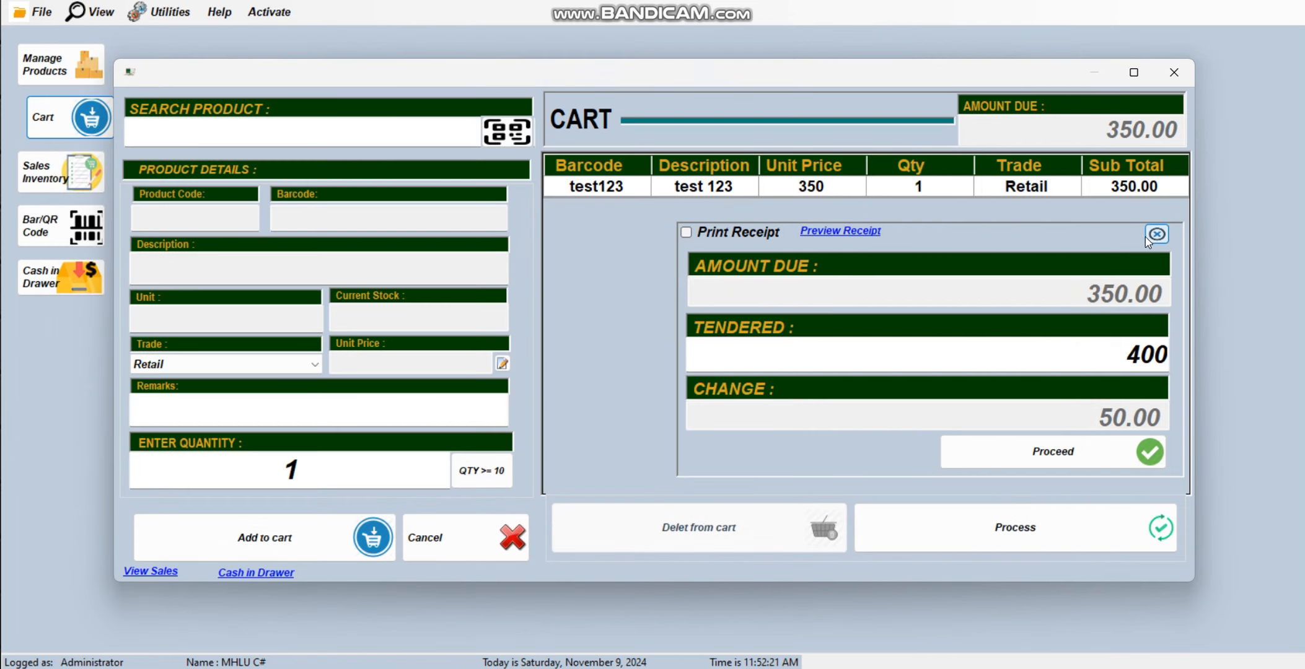
click(1155, 234)
click(1166, 81)
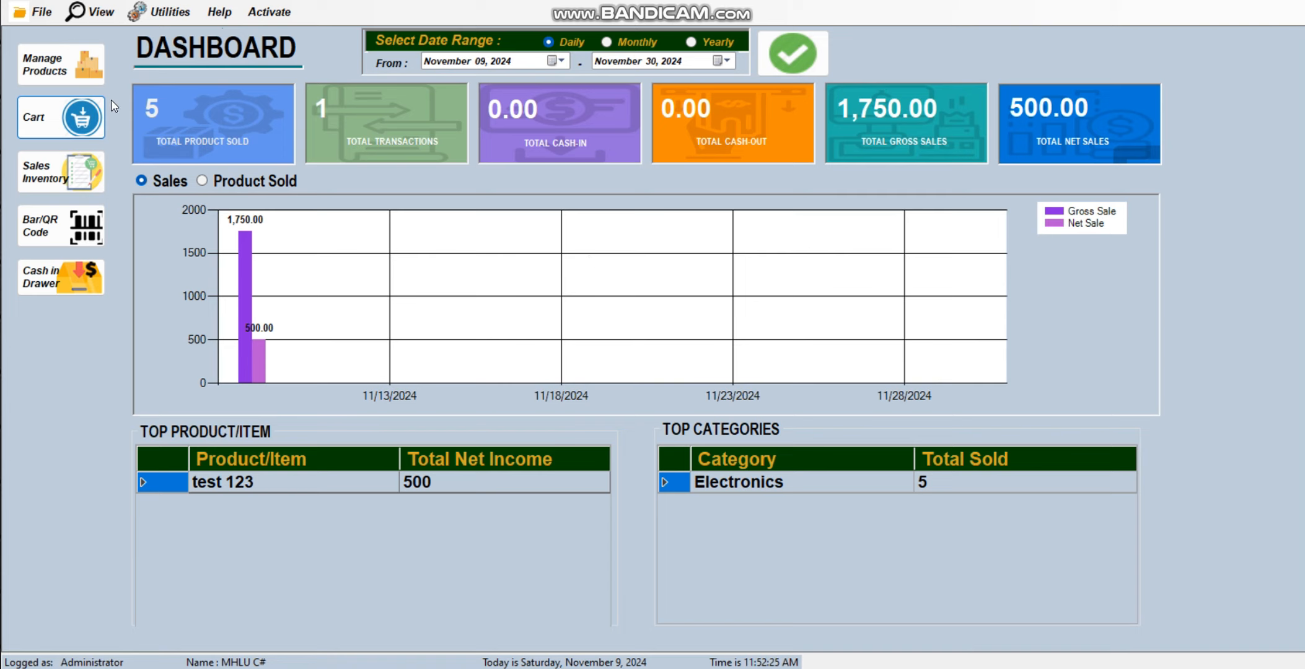
Step: Search the product inventory for "test" and export the results to an Excel sheet
click(81, 76)
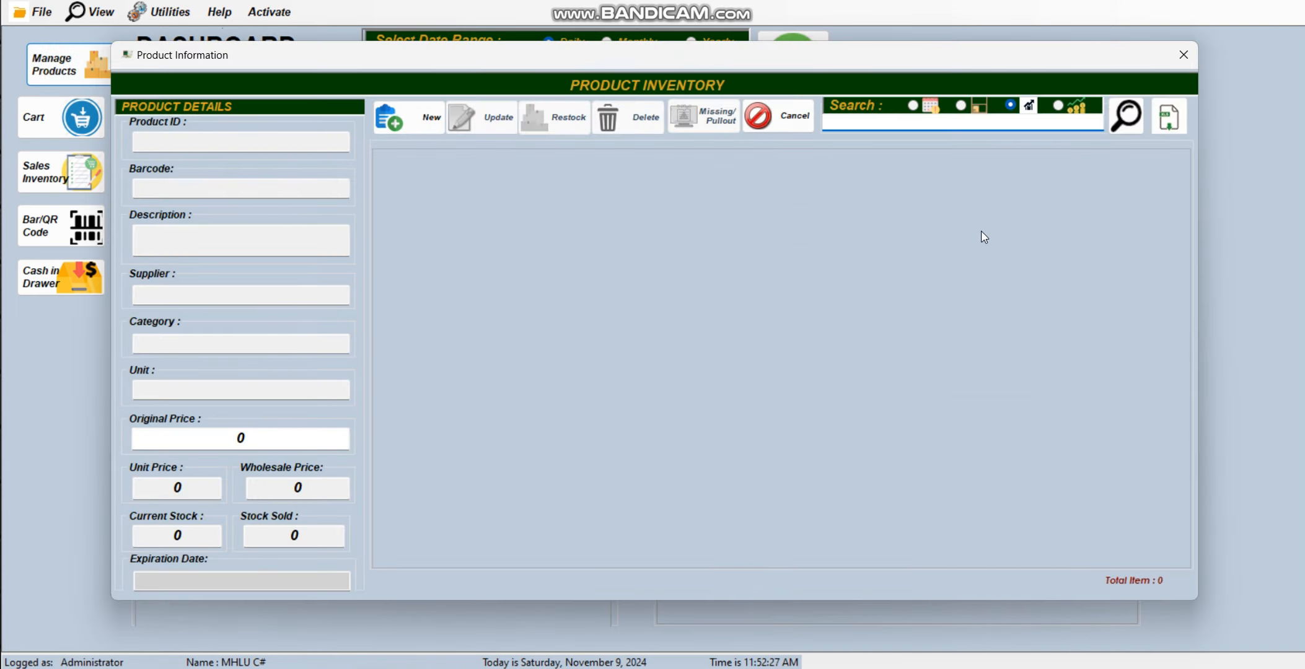
text(test)
click(1125, 115)
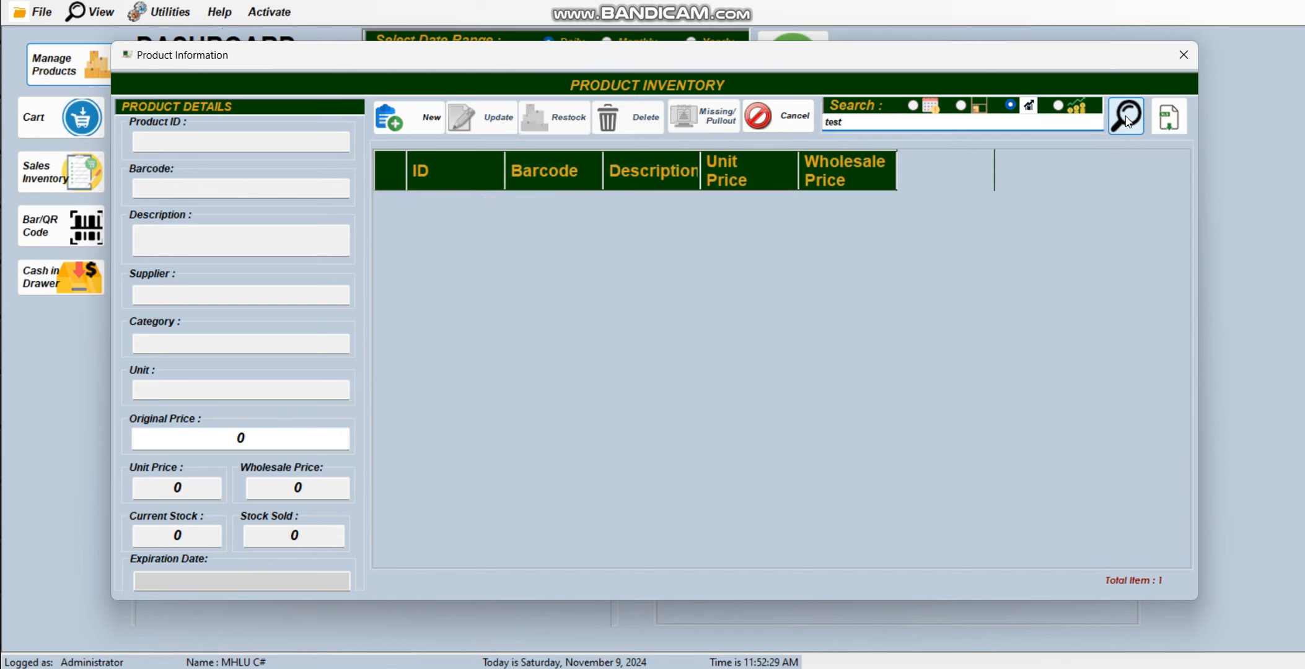
click(1168, 132)
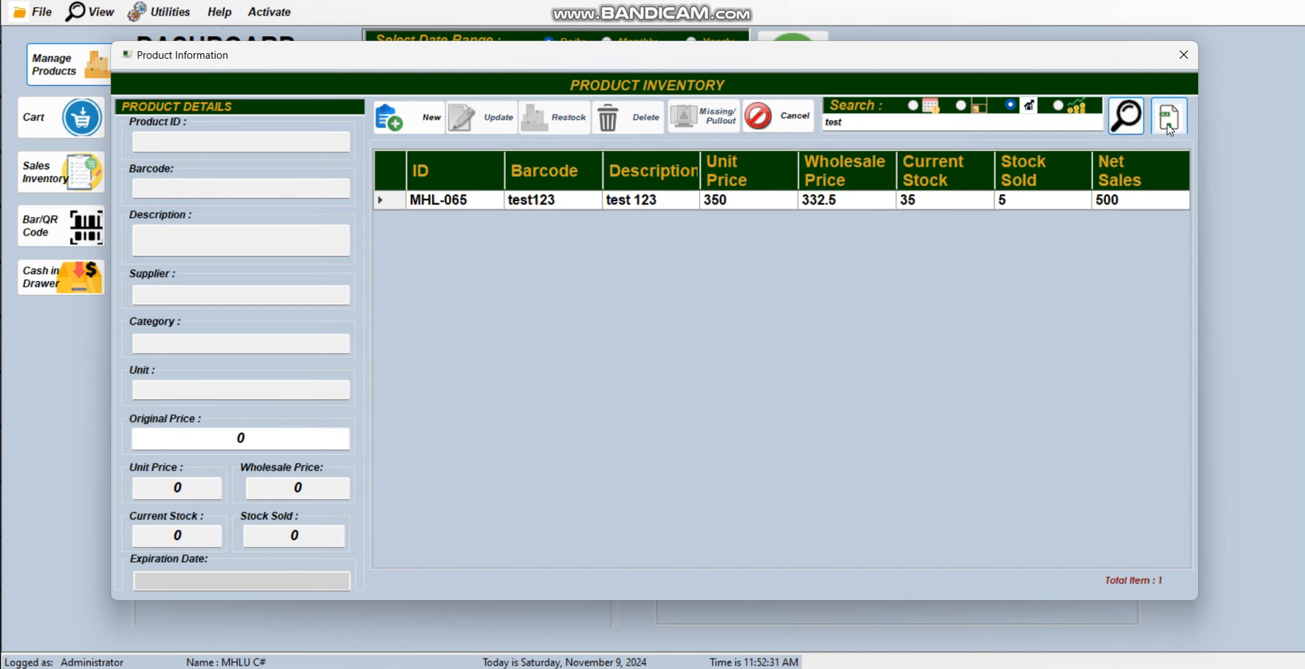
click(631, 397)
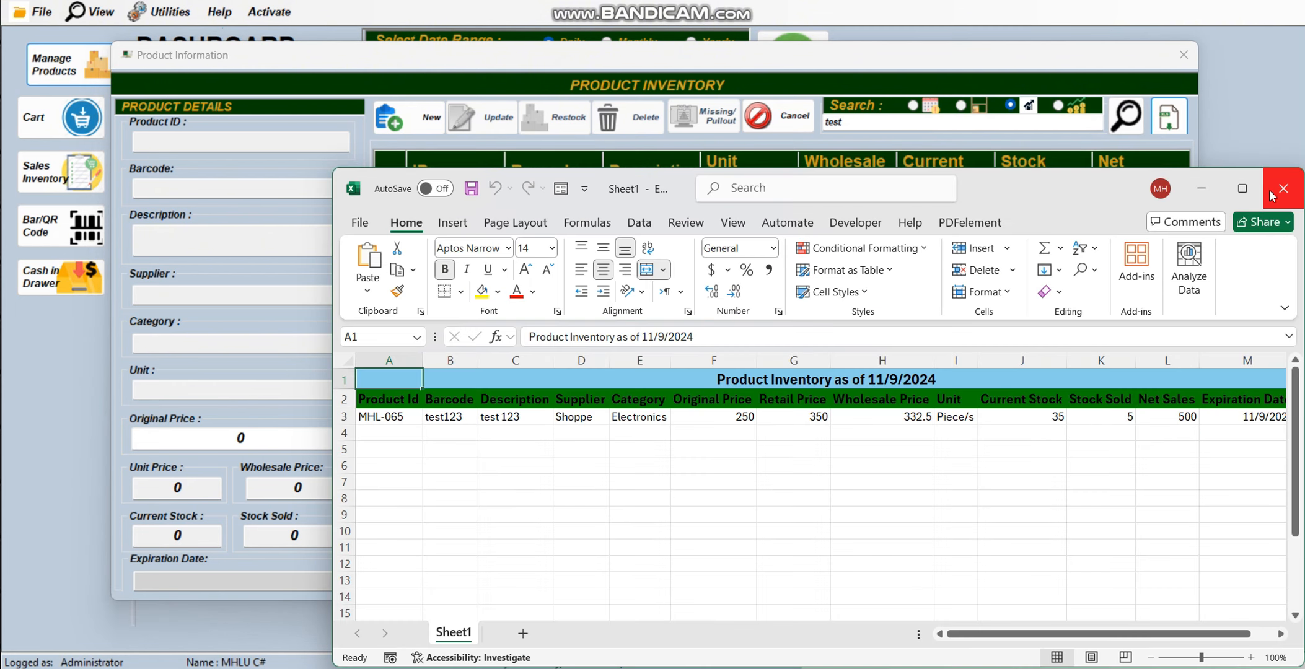
Step: Enlarge the exported Excel workbook to examine all inventory columns through Expiration Date, and close the workbook
drag(1063, 180, 852, 90)
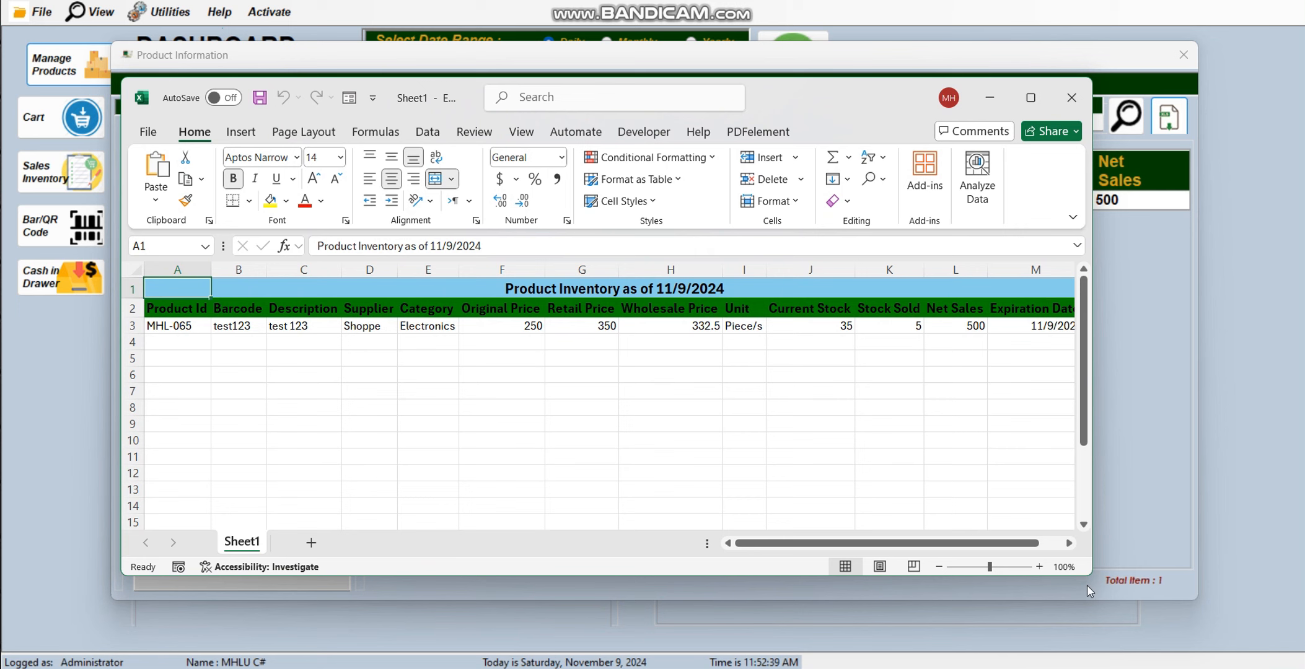
drag(1094, 583, 1243, 668)
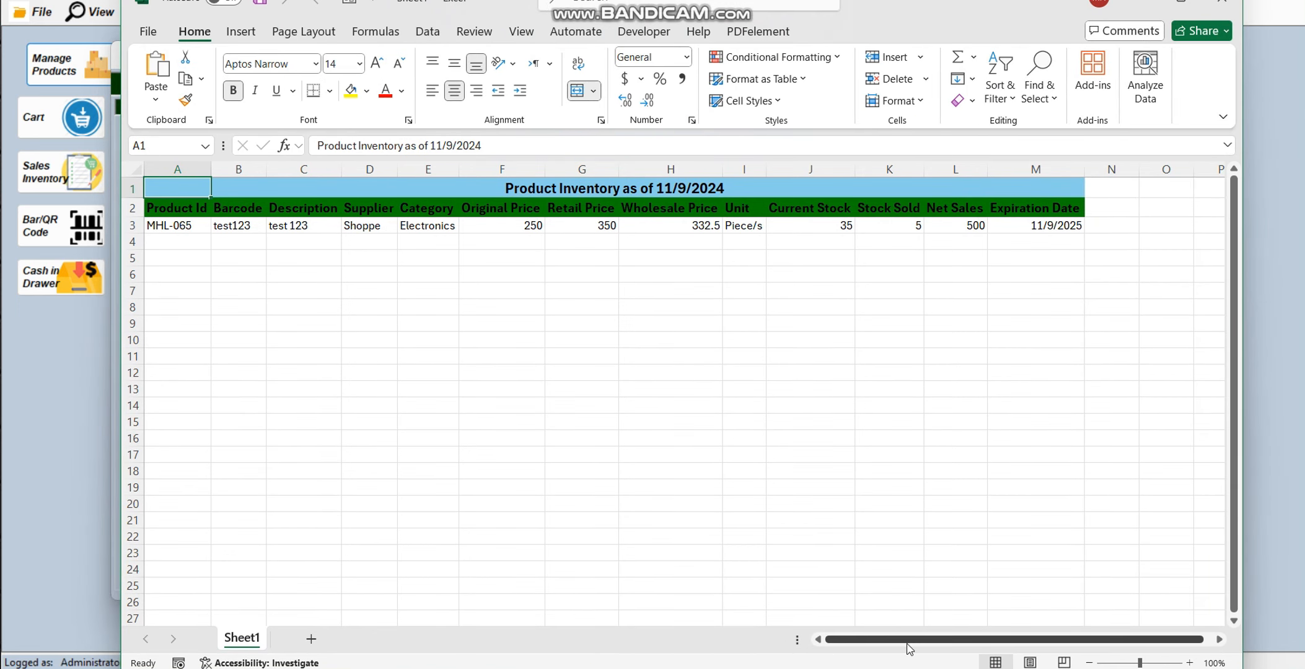
click(1036, 226)
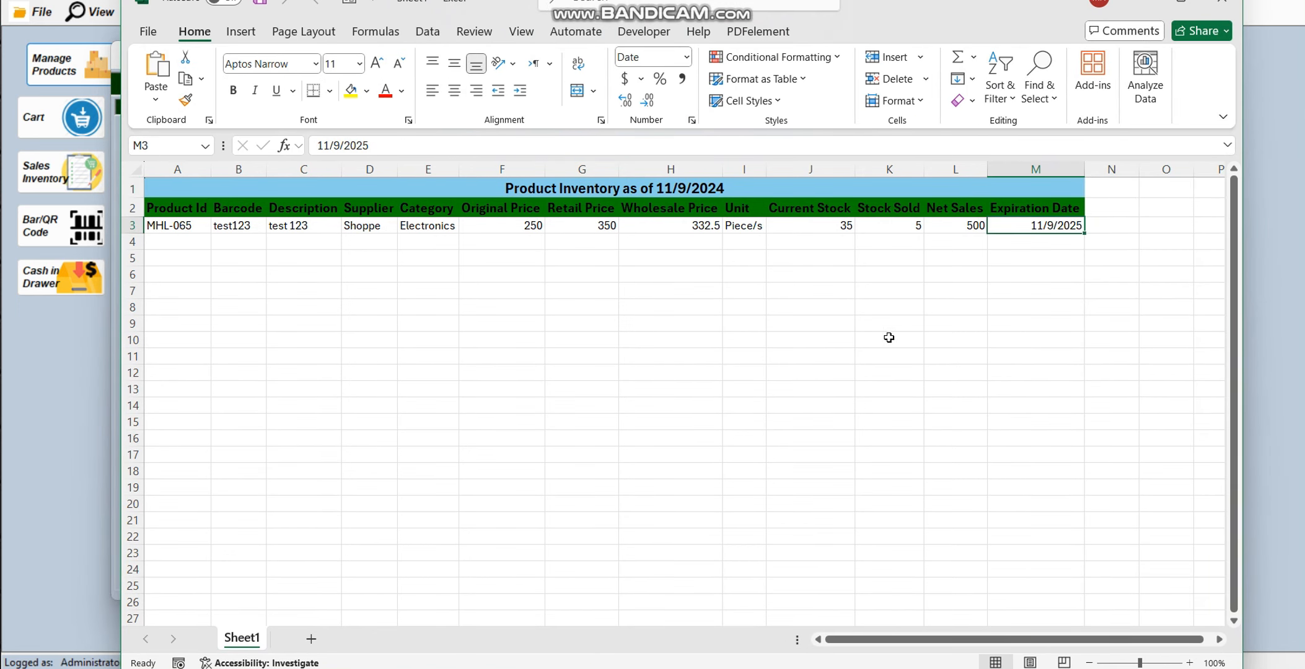
click(1219, 13)
click(746, 427)
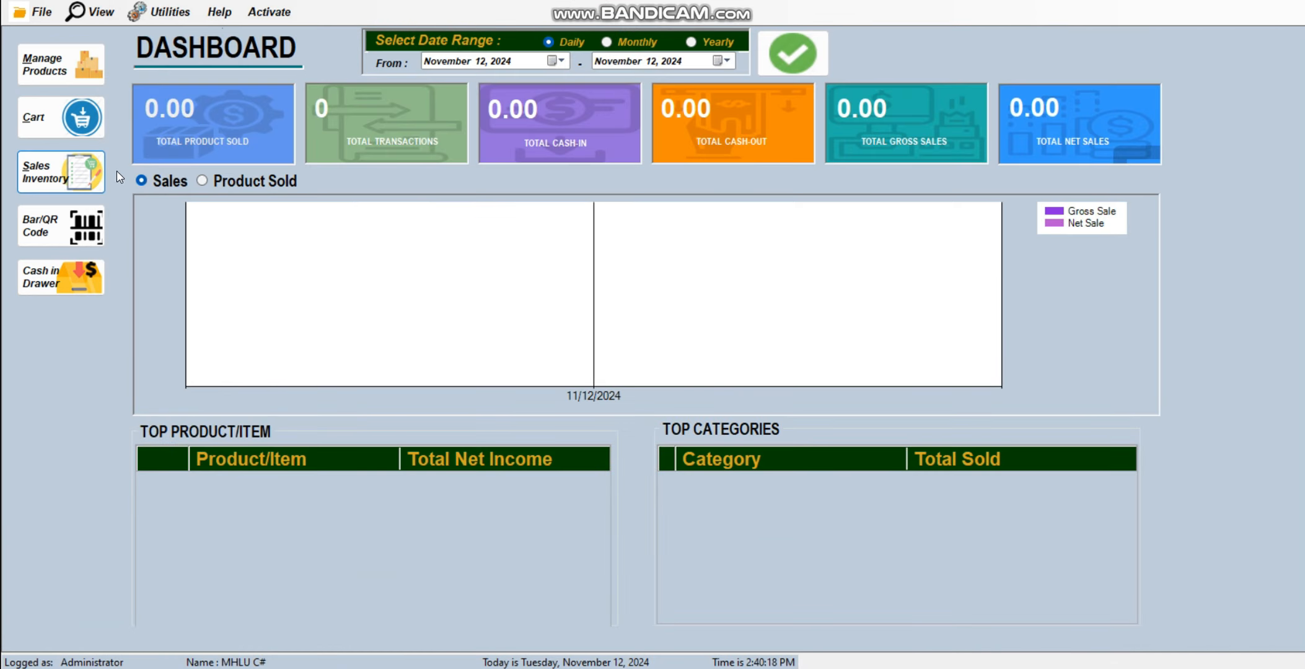
Step: List the sales inventory by receipt number from November 09, 2024 to November 12, 2024
click(87, 173)
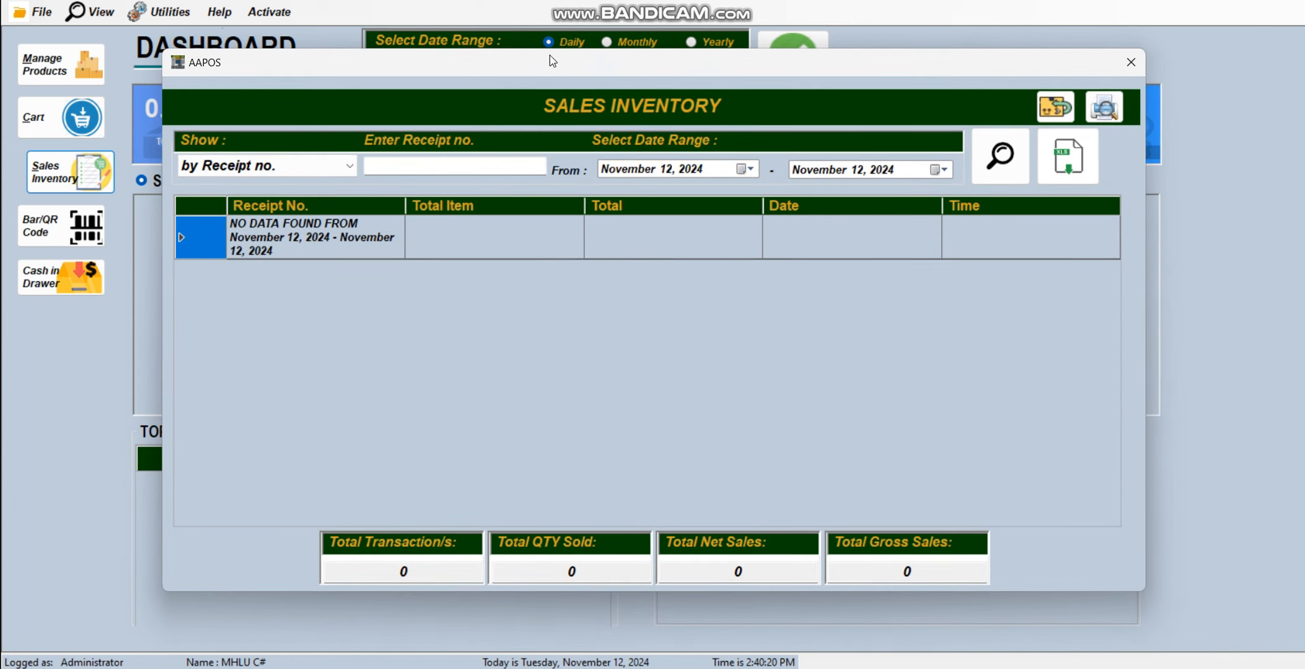
click(750, 171)
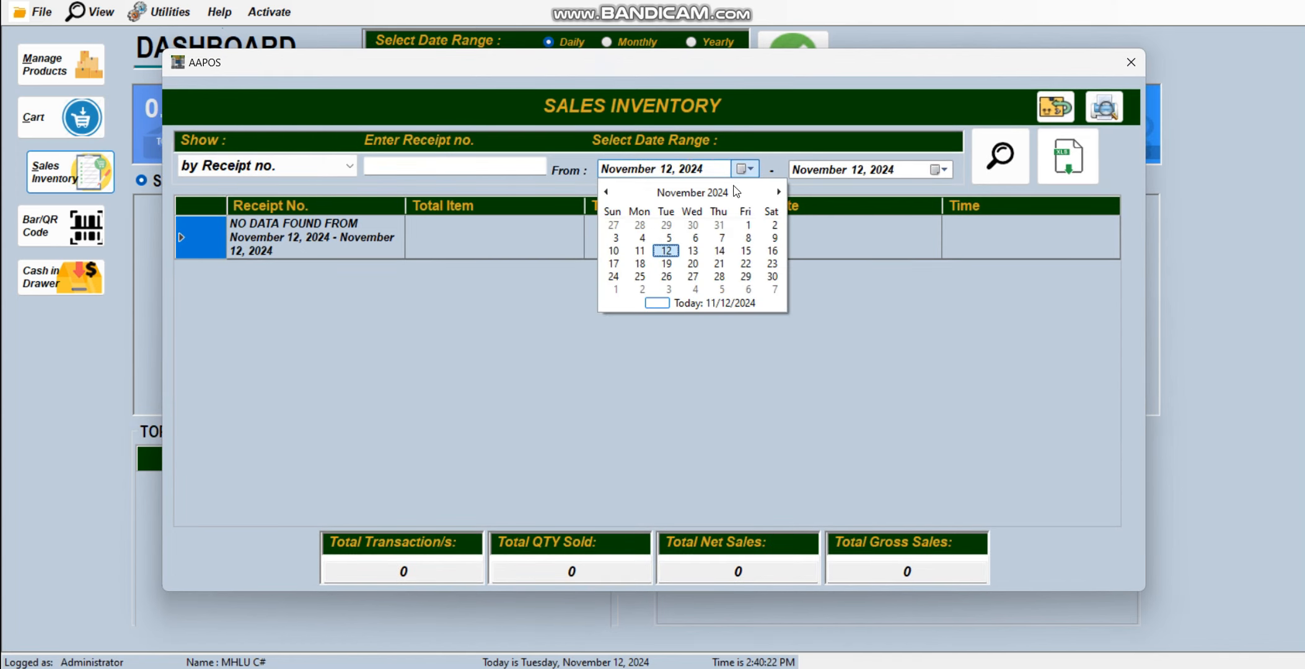
click(769, 239)
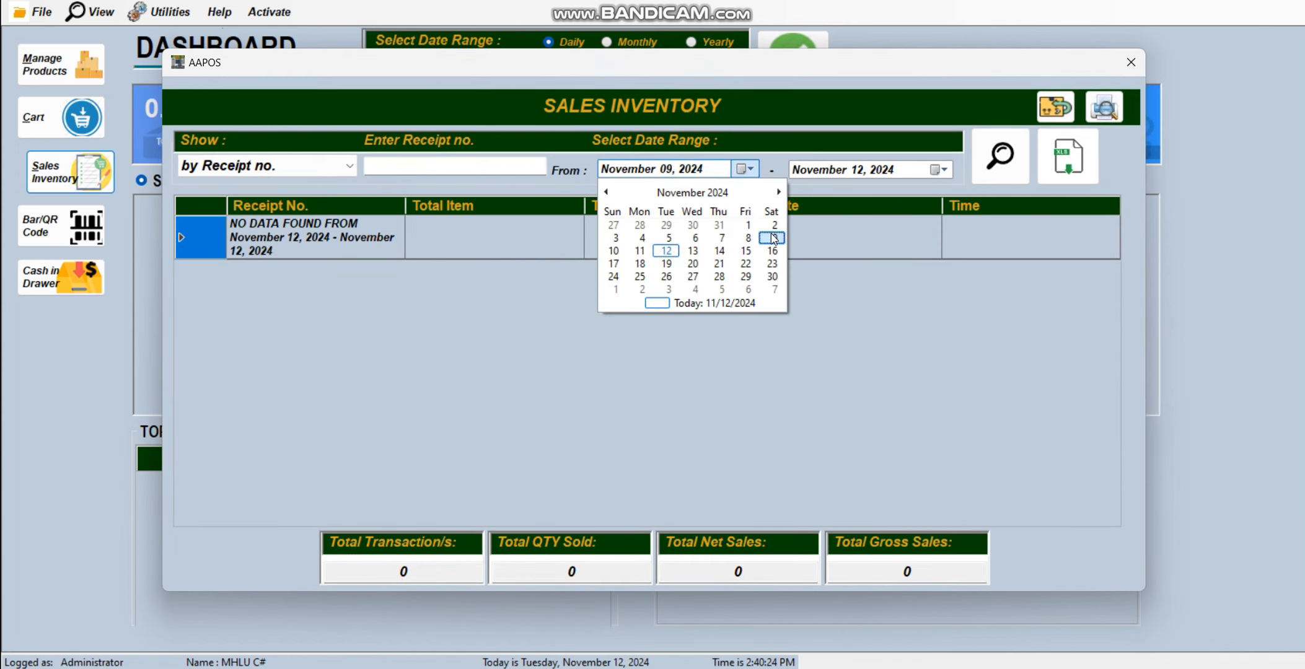
click(982, 161)
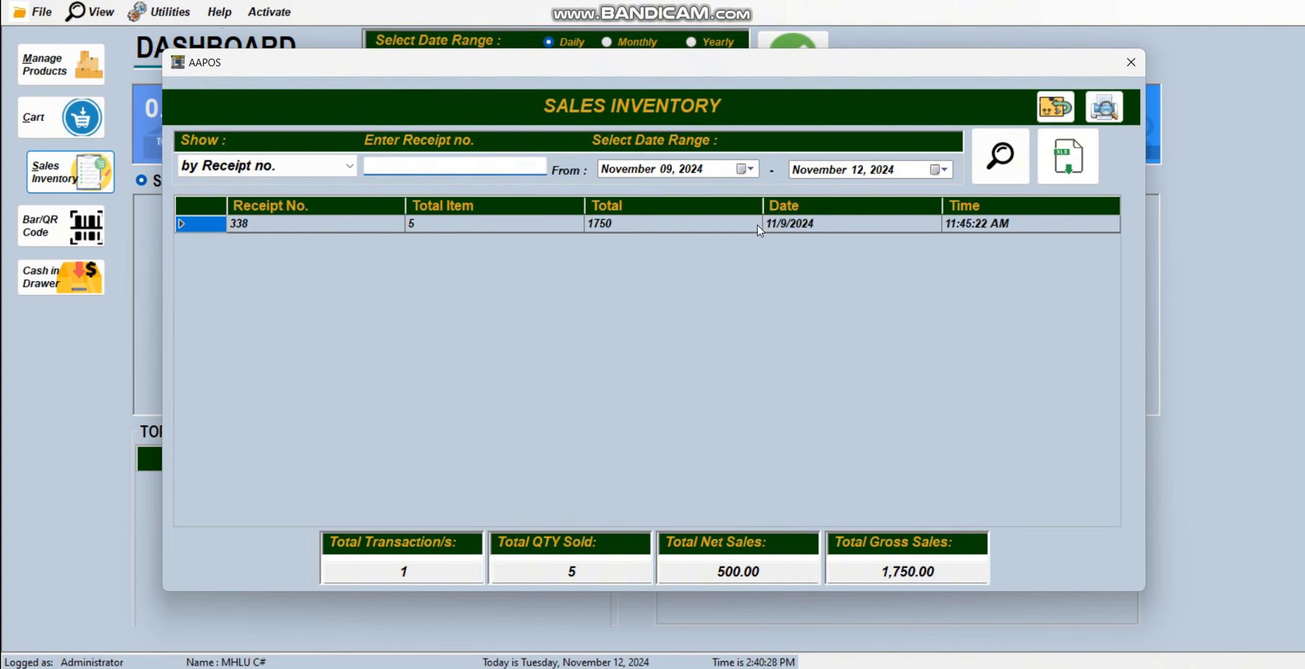
Step: Start an item return for the listed receipt and mark test 123 for return with quantity 1
click(1055, 107)
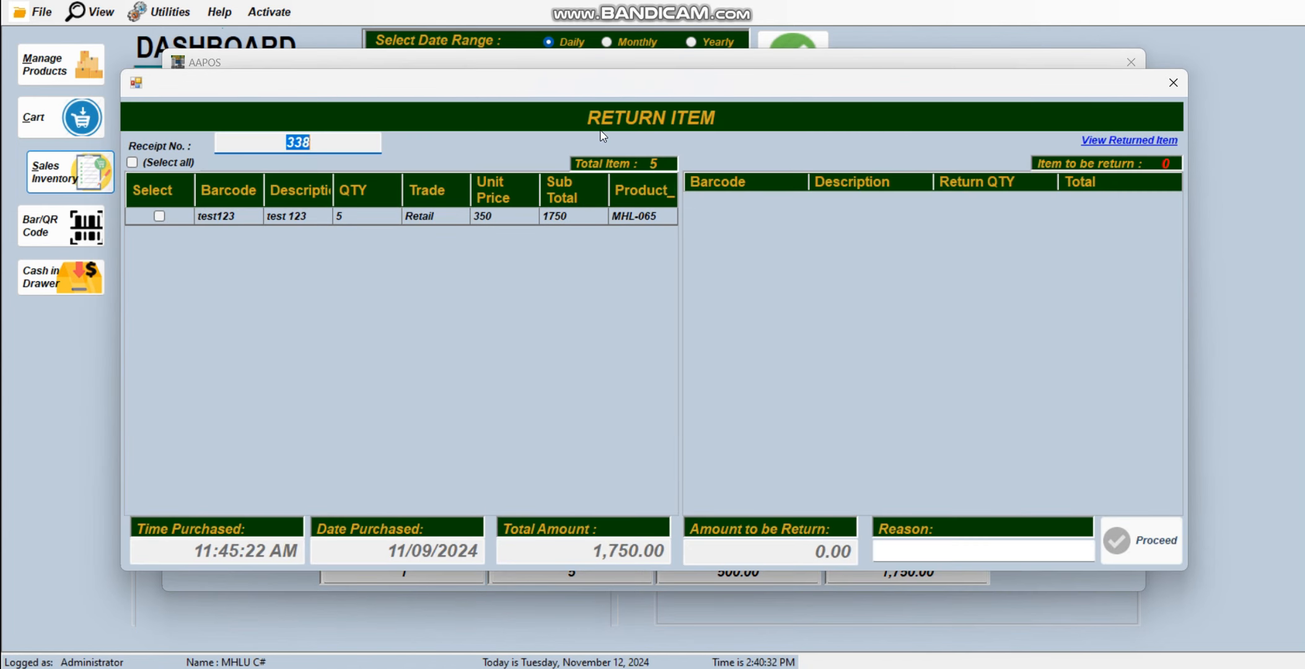
click(159, 216)
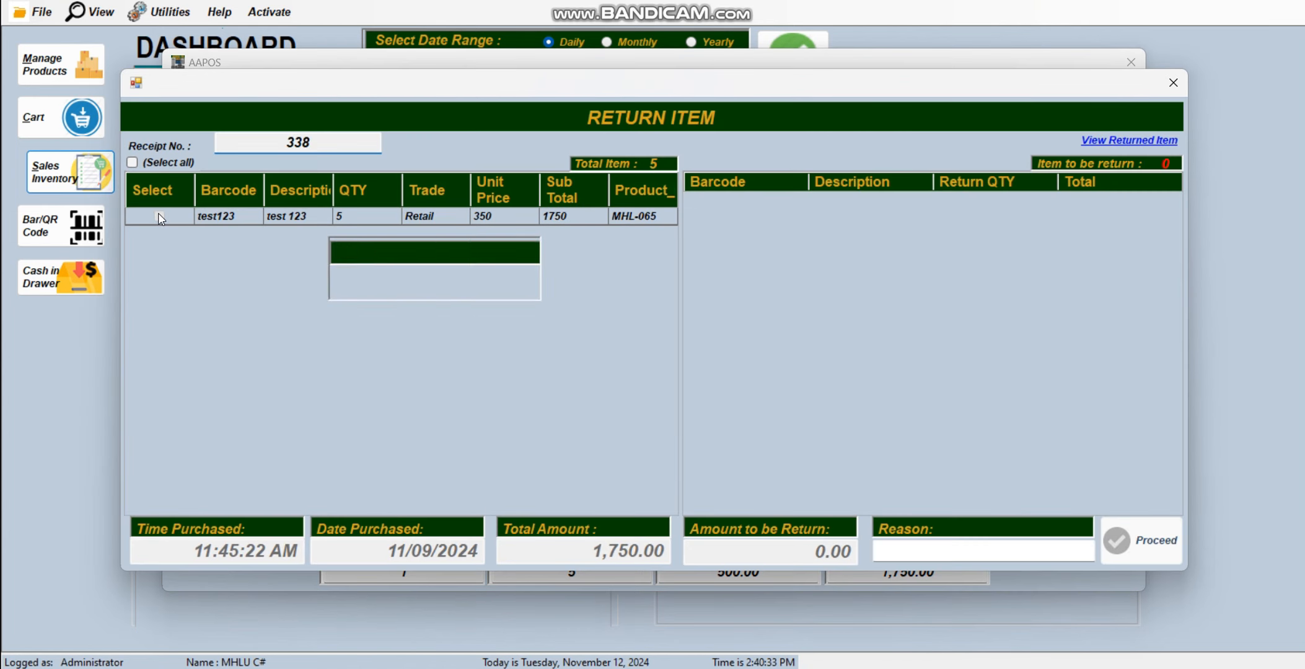
click(381, 289)
click(380, 289)
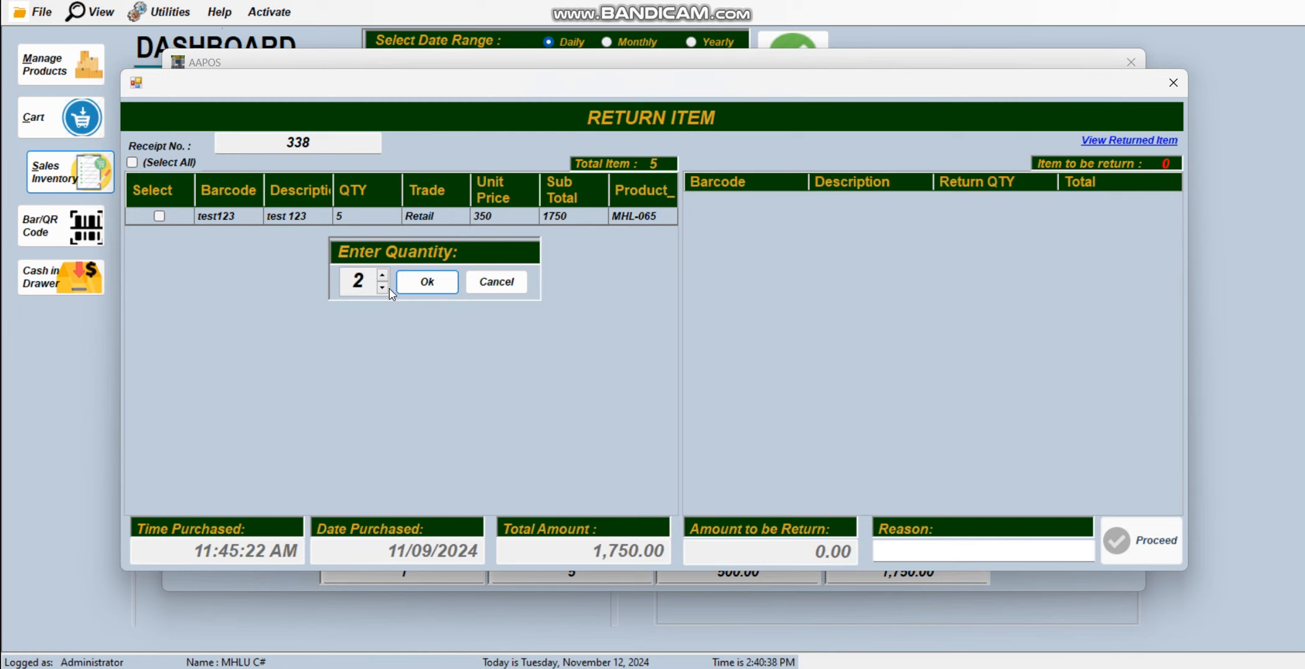
click(383, 289)
click(404, 285)
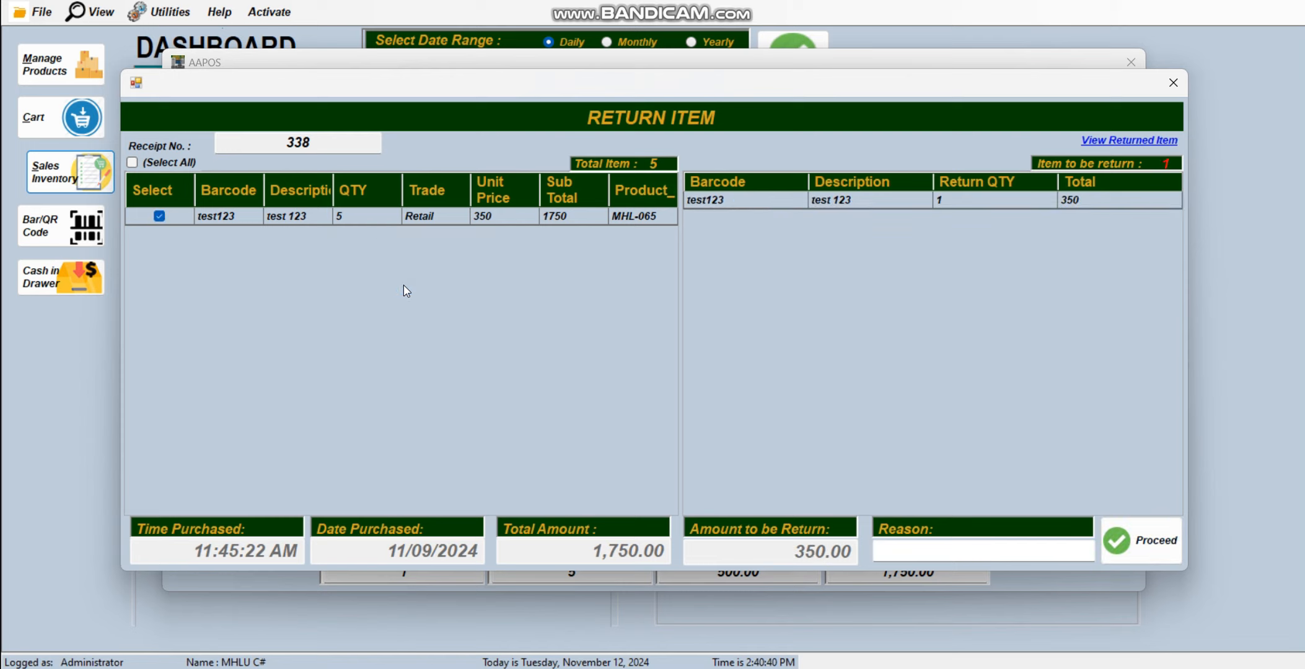
Step: Process the return with the reason "test", and close the return and sales inventory windows
click(951, 546)
text(test)
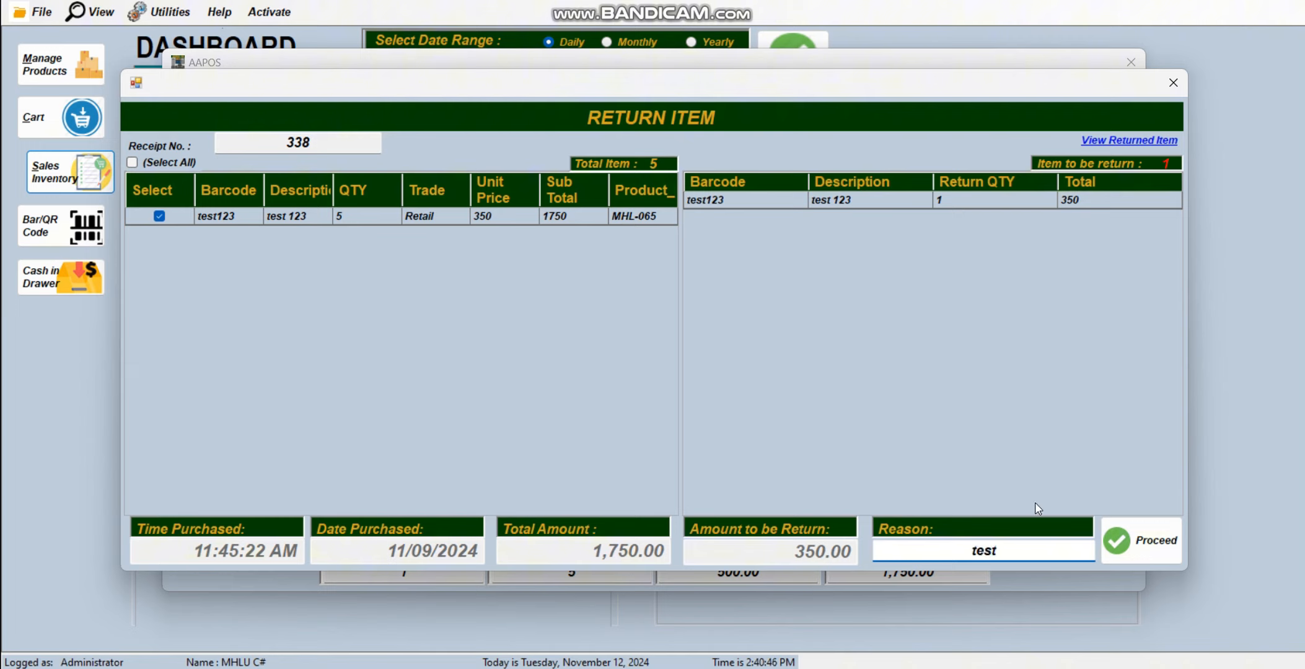
click(1156, 541)
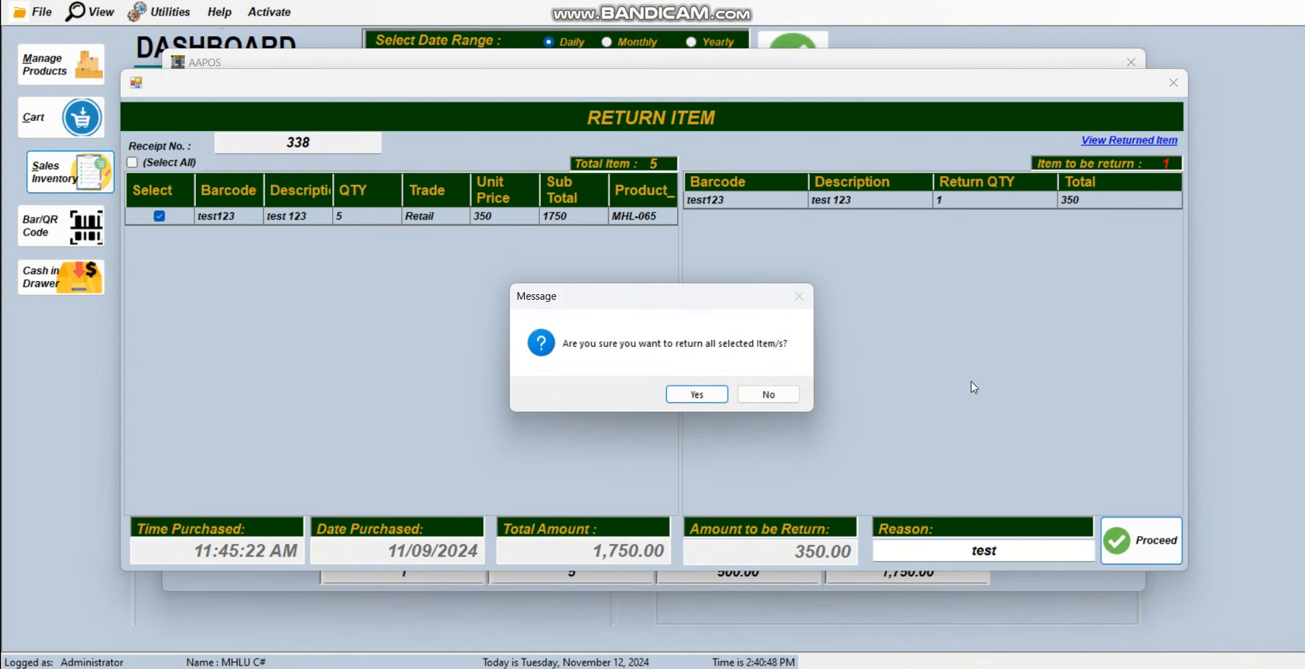
click(697, 395)
click(726, 394)
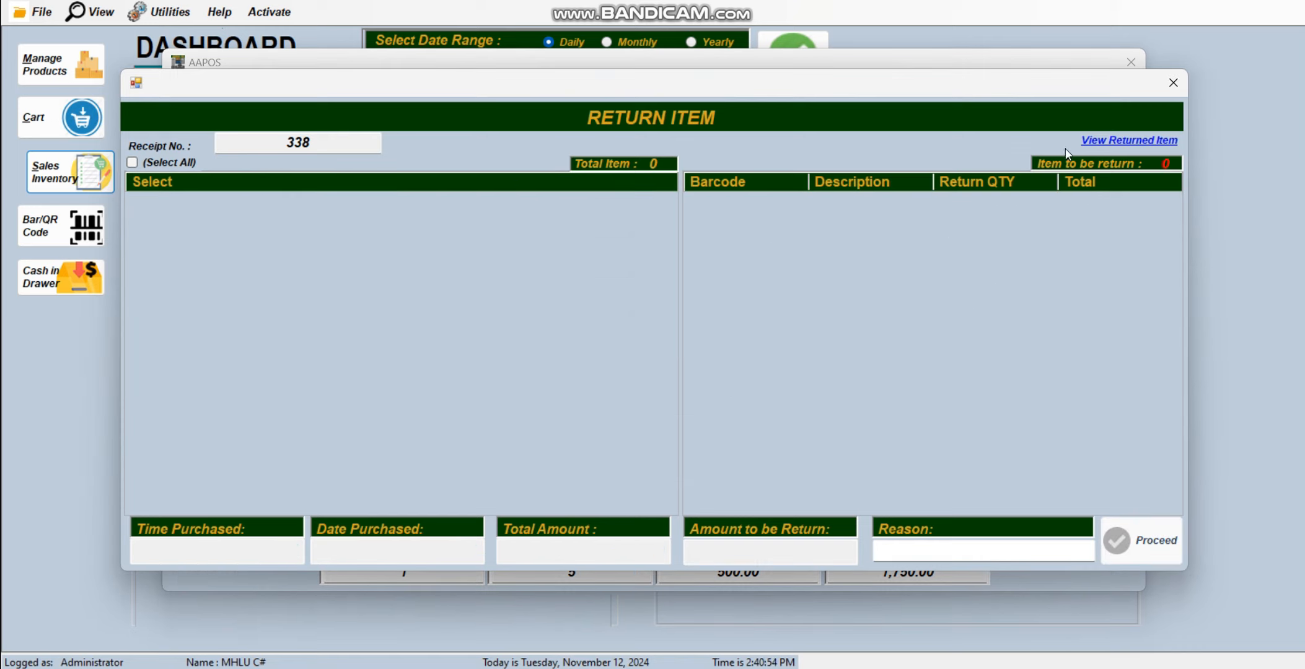
click(1173, 82)
click(1132, 63)
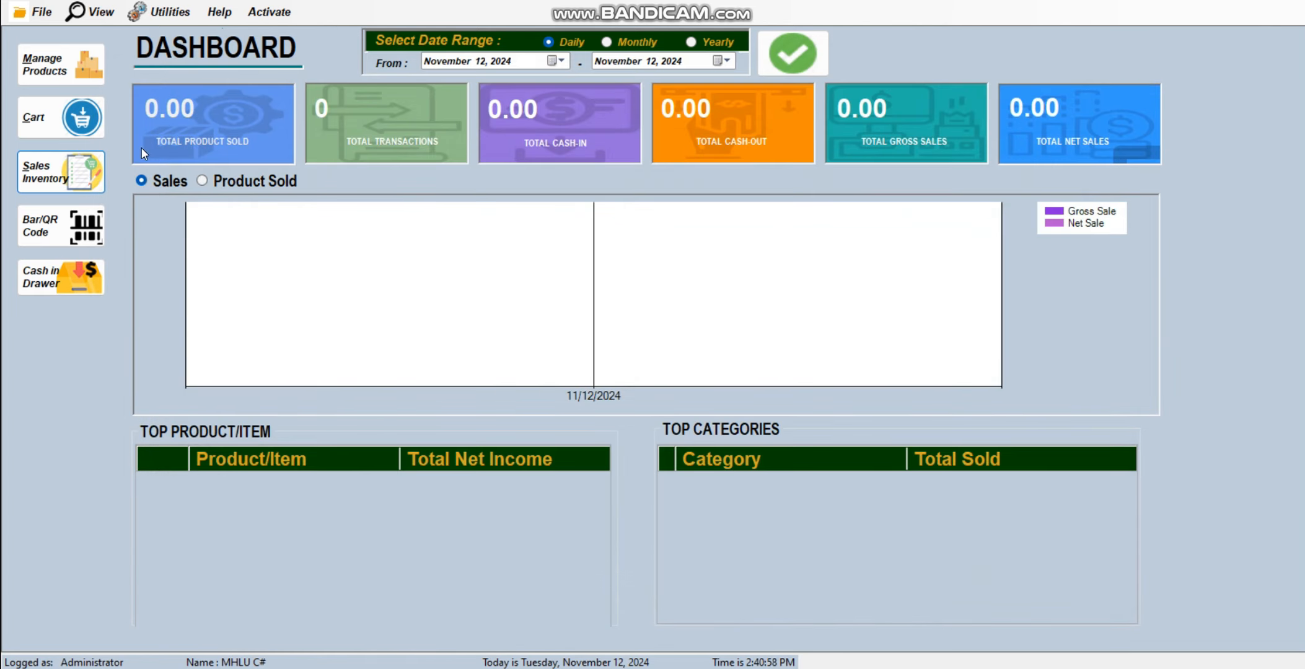
Step: Reopen the sales inventory, examine the receipt's item count and total for November 09 to November 12, 2024, and close it
click(59, 185)
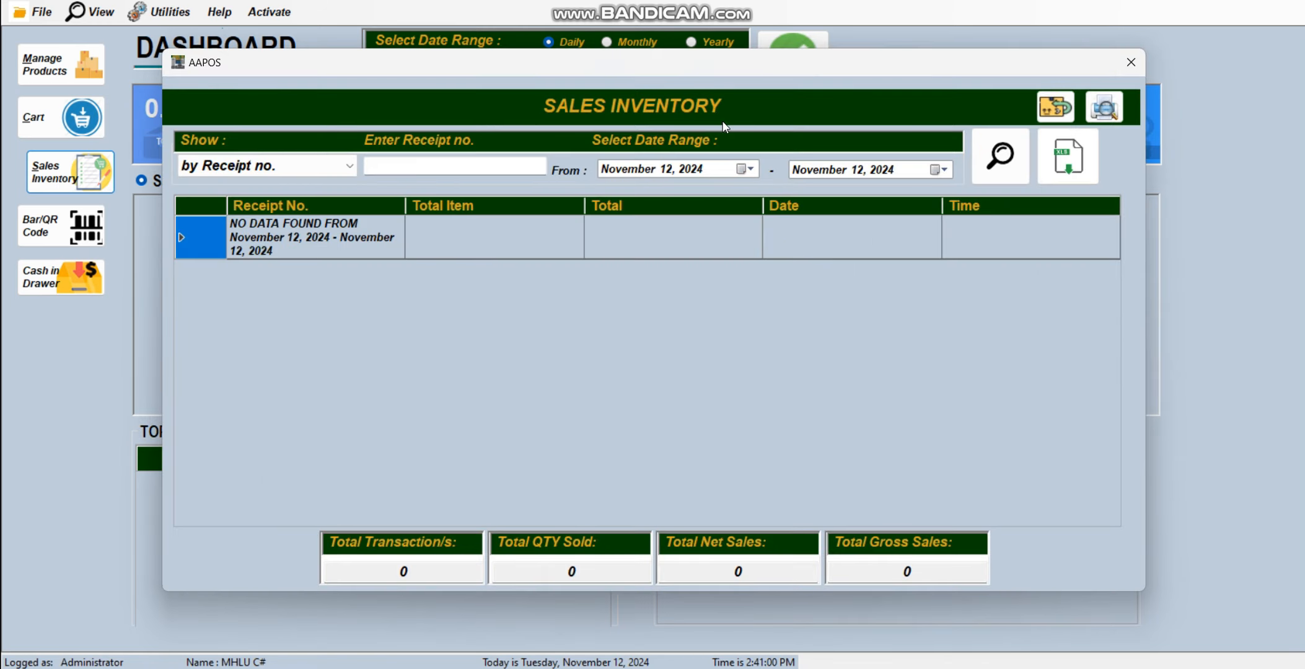
click(747, 170)
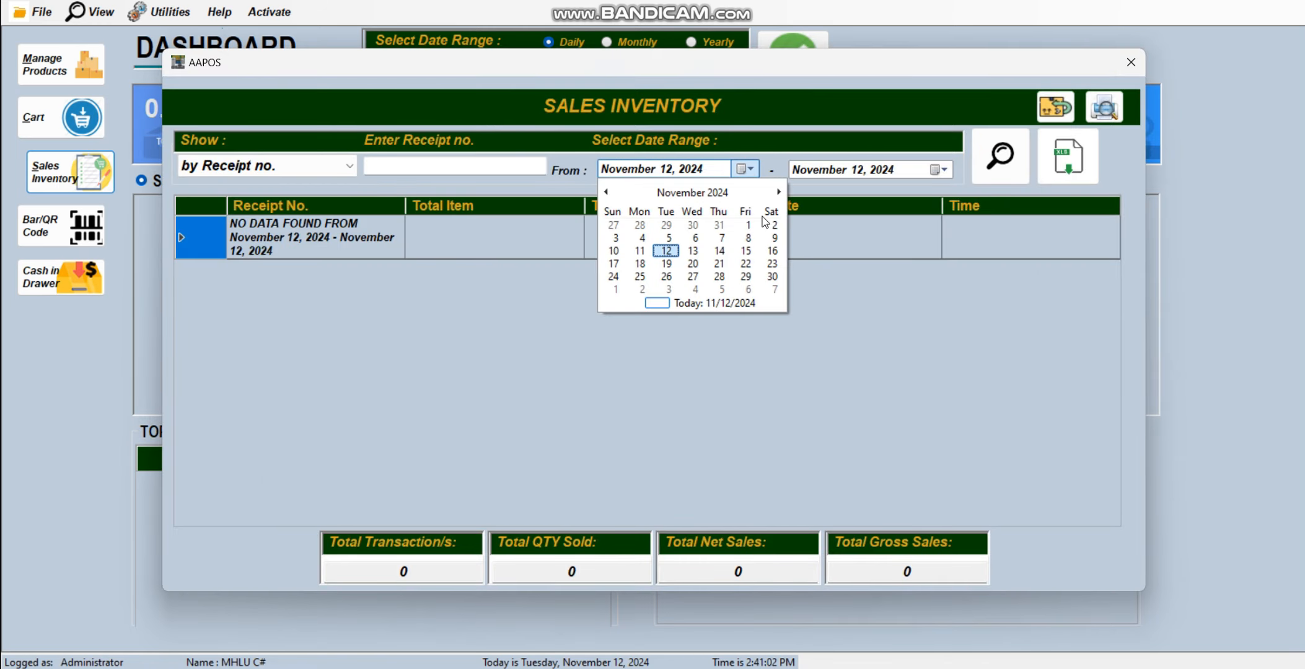
click(773, 239)
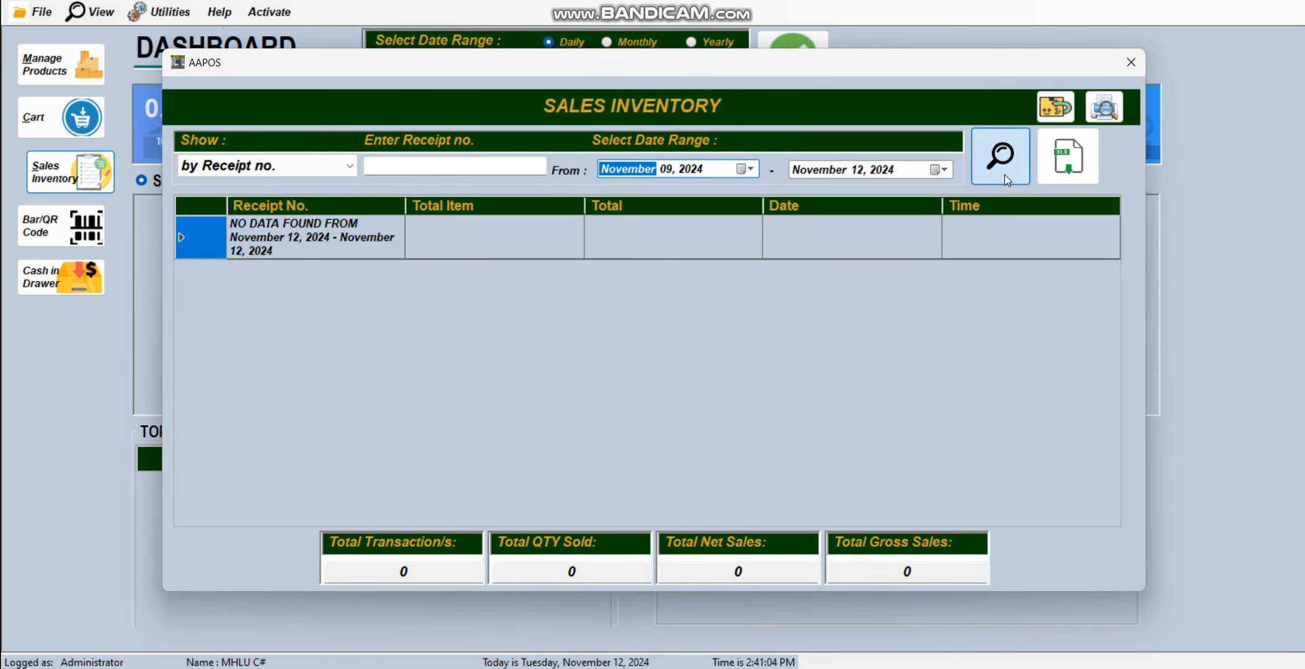
click(1000, 156)
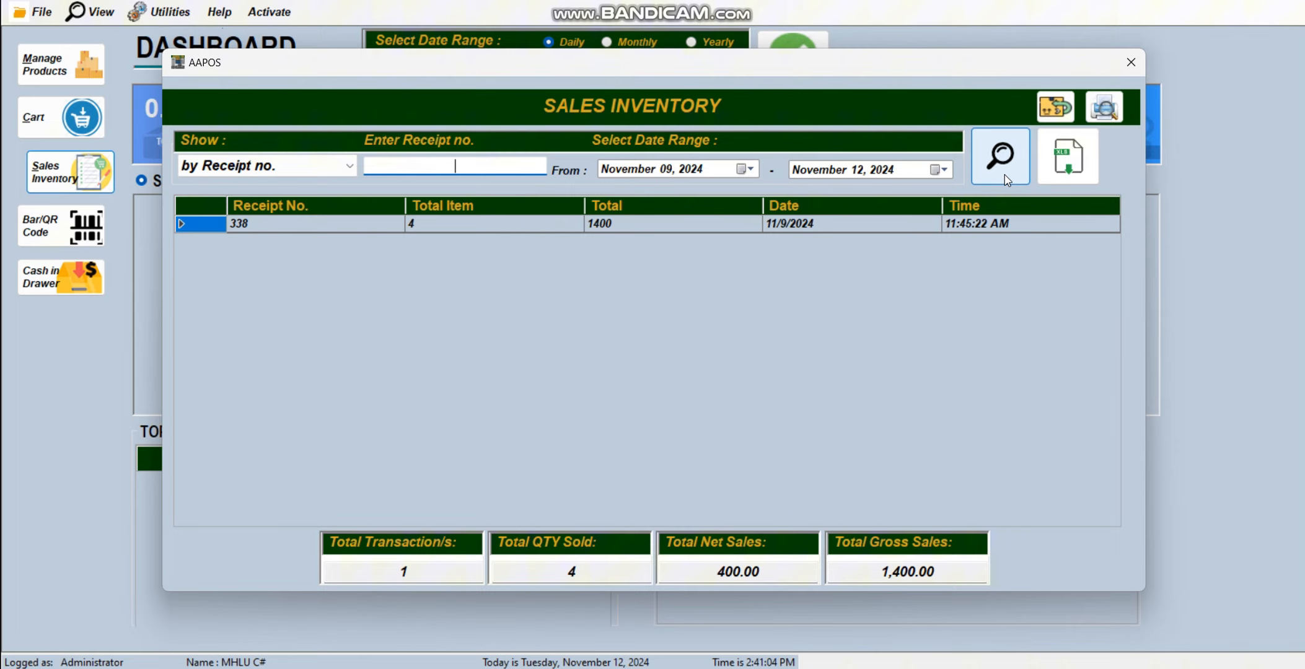
click(416, 229)
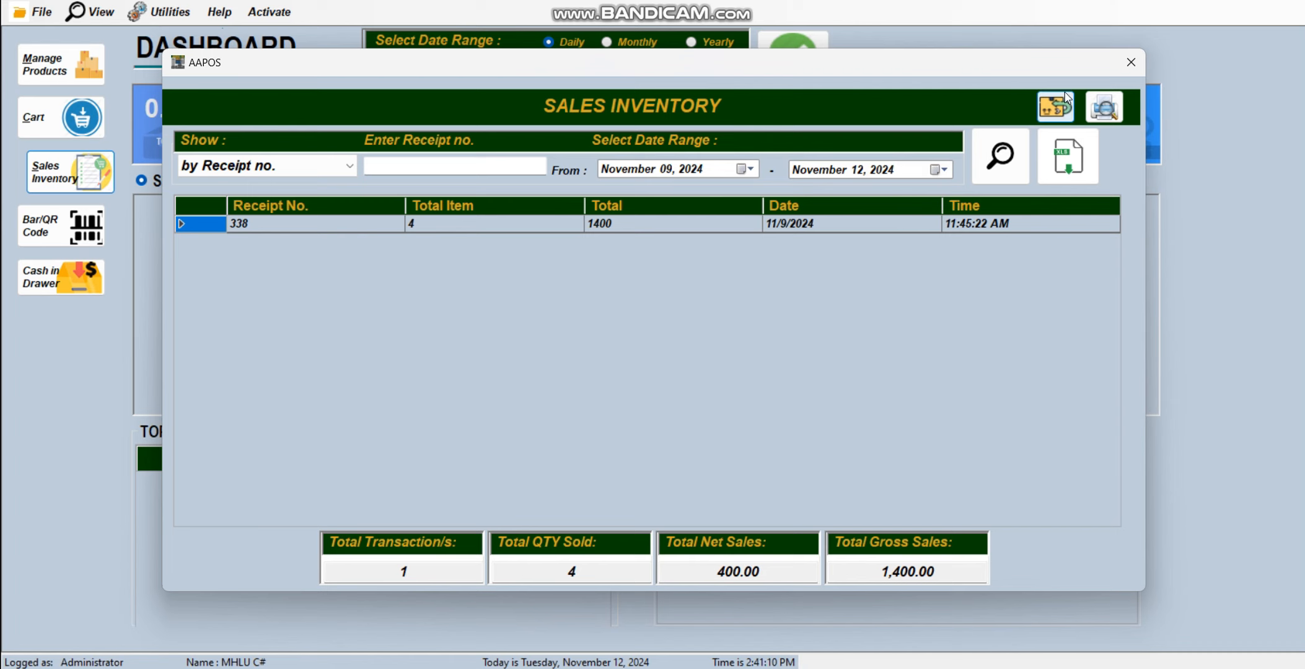
click(1129, 63)
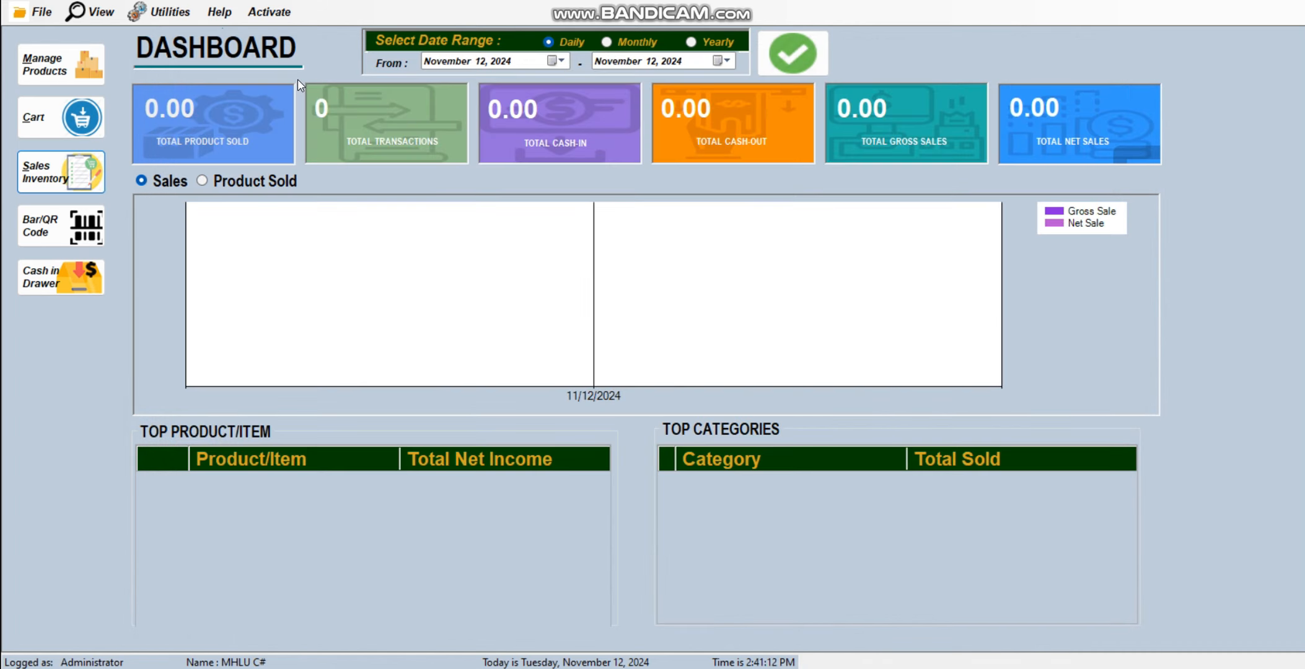